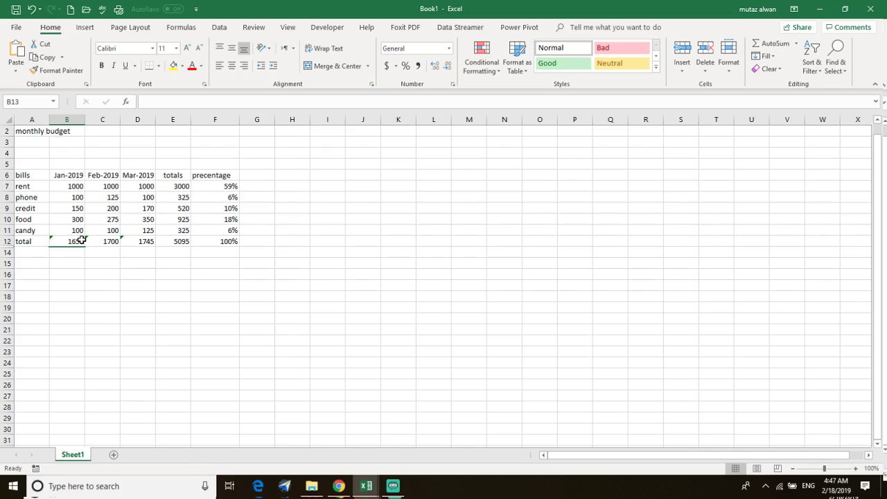
Step: Examine the SUM formula and its cell range in the January total, cell B12
click(75, 243)
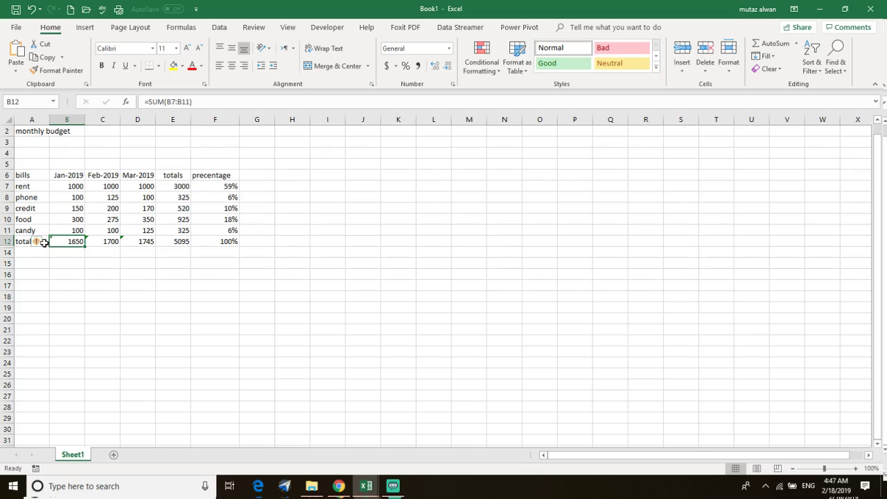
click(44, 241)
click(63, 241)
double_click(59, 243)
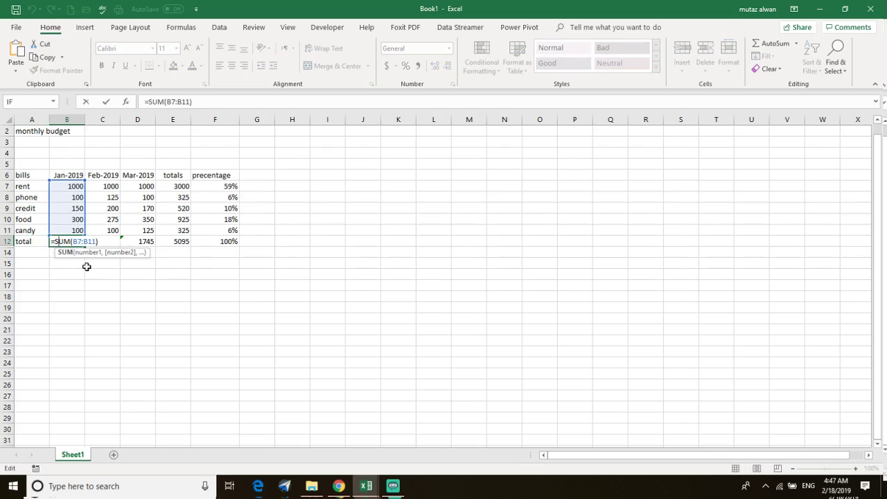
click(73, 296)
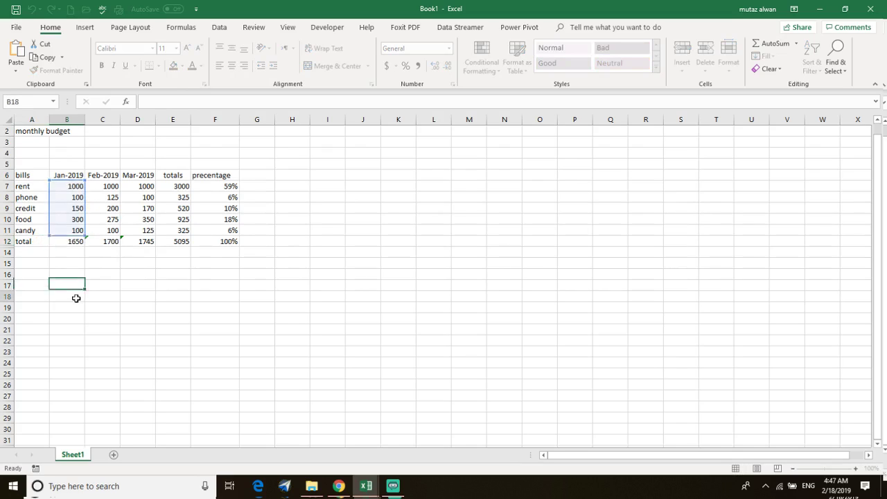
Step: Apply the error option Update Formula to Include Cells to the January total in B12
click(60, 242)
mouse_move(38, 243)
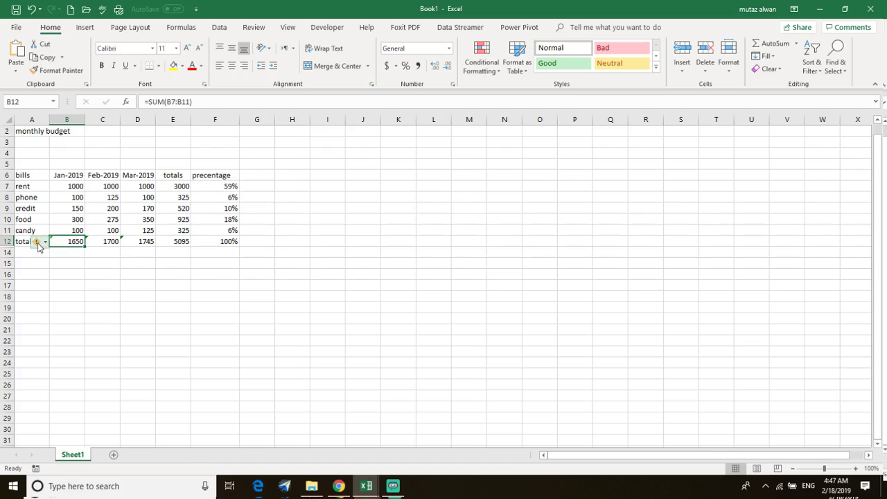
click(38, 244)
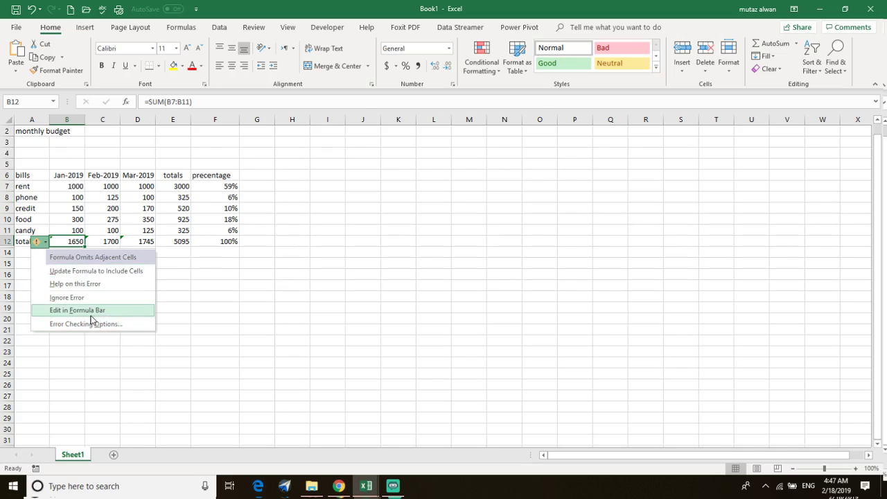
click(88, 274)
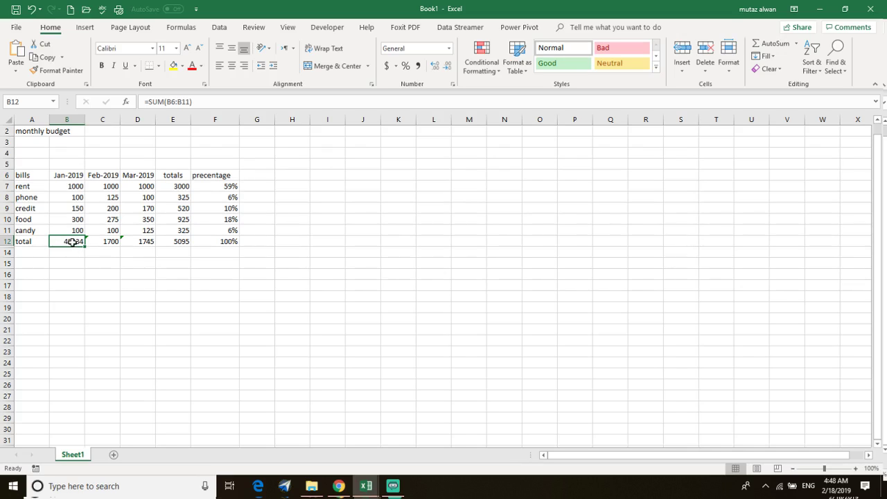
Step: Correct the January total's formula in B12 so that it sums B7:B11
double_click(72, 242)
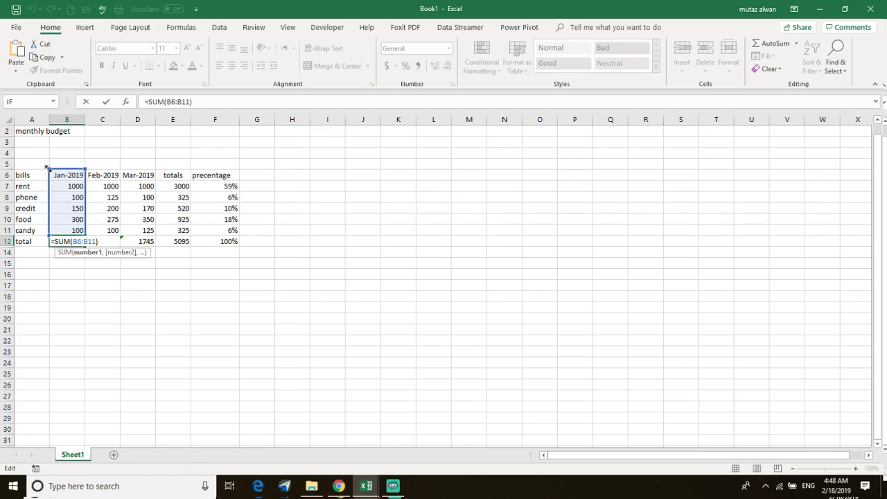
drag(48, 171, 48, 182)
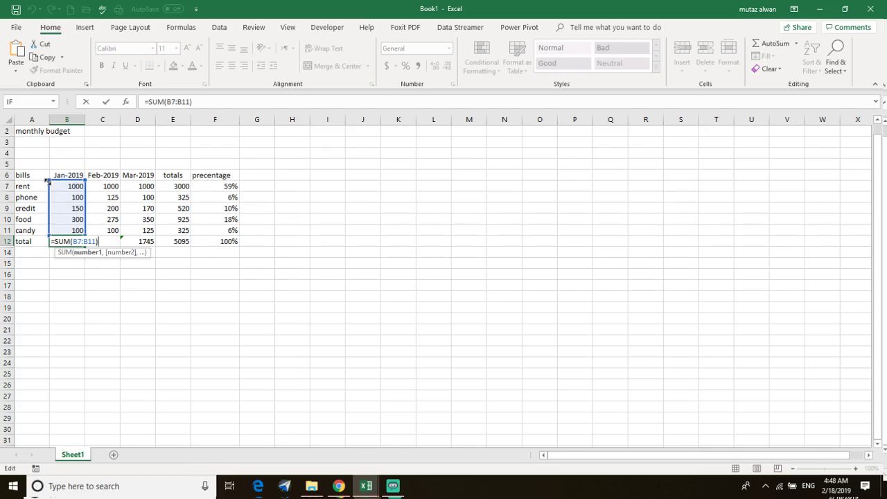
click(70, 266)
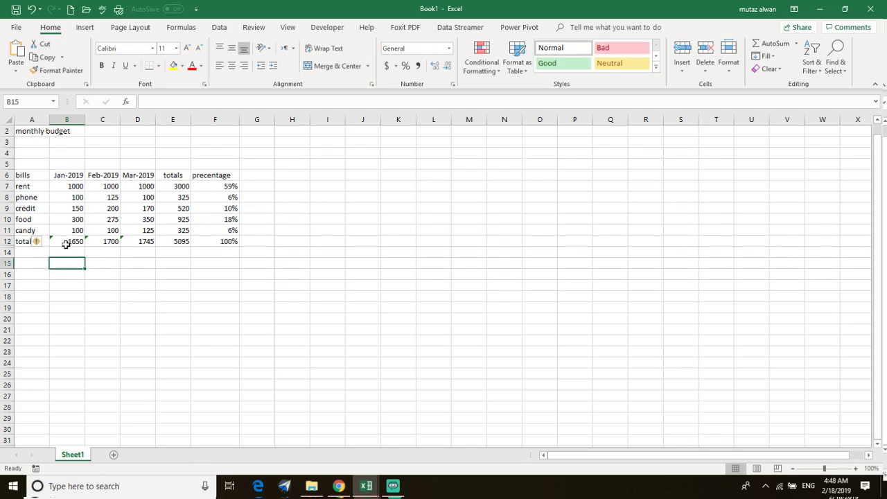
click(68, 242)
ctrl+click(104, 242)
ctrl+click(136, 242)
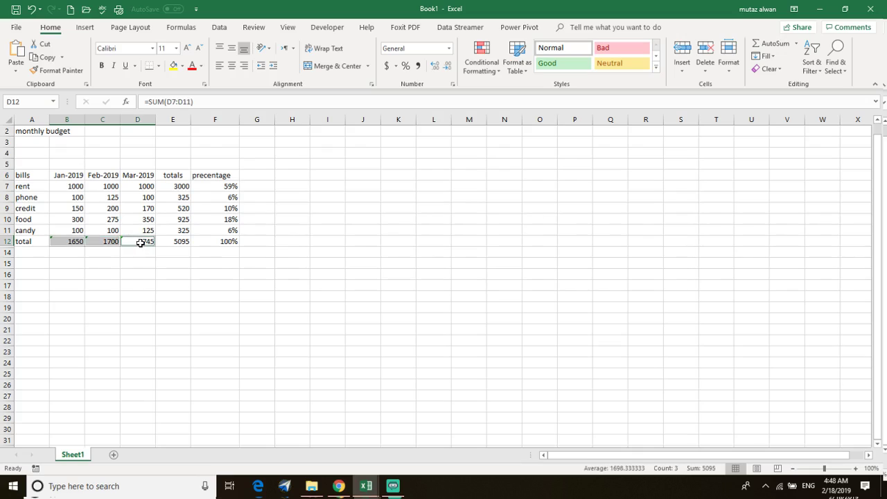
click(54, 239)
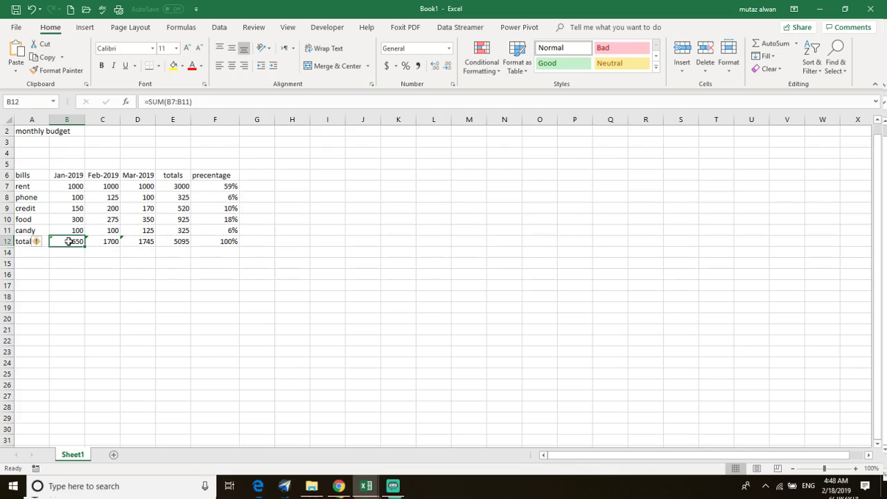
ctrl+click(105, 242)
ctrl+click(142, 239)
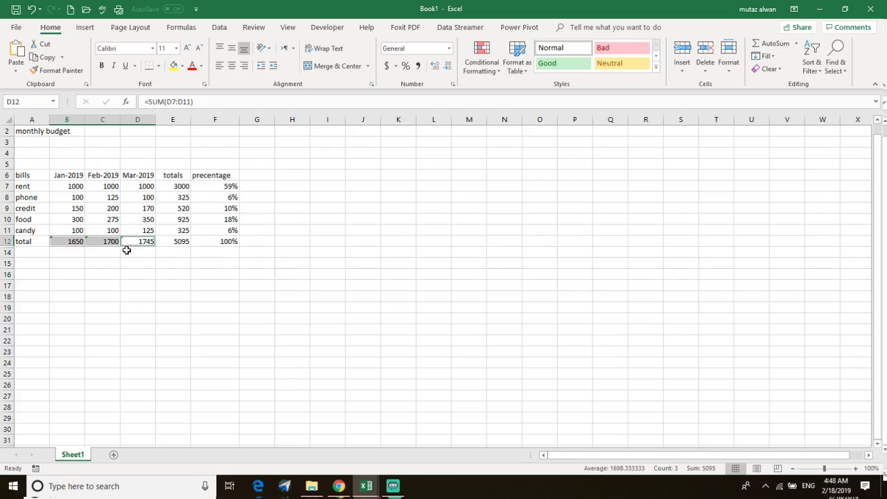
right_click(73, 241)
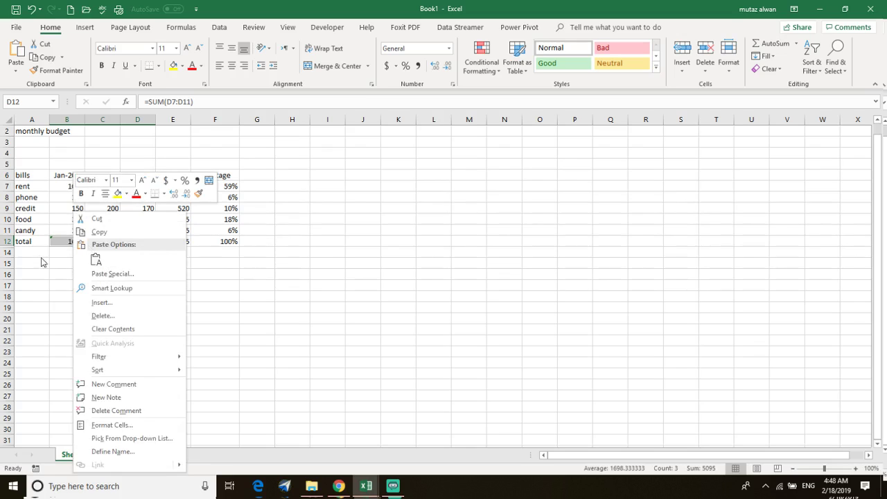
click(55, 239)
click(47, 241)
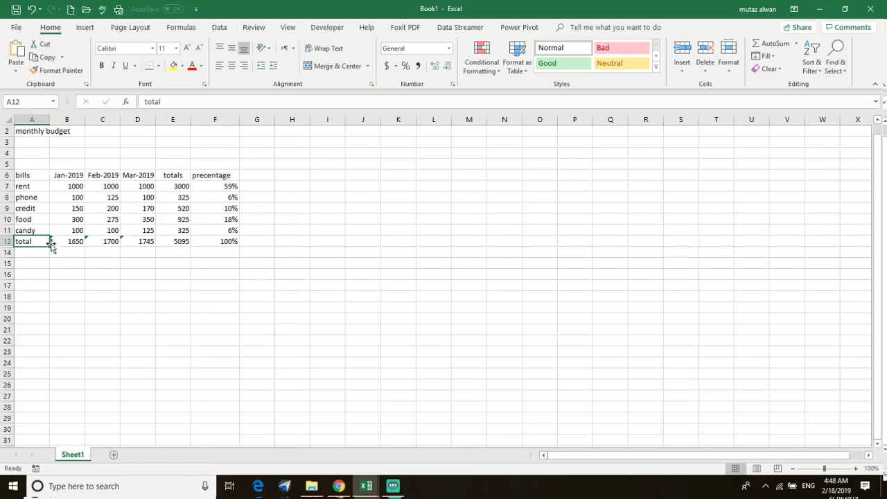
double_click(70, 241)
click(40, 244)
click(54, 243)
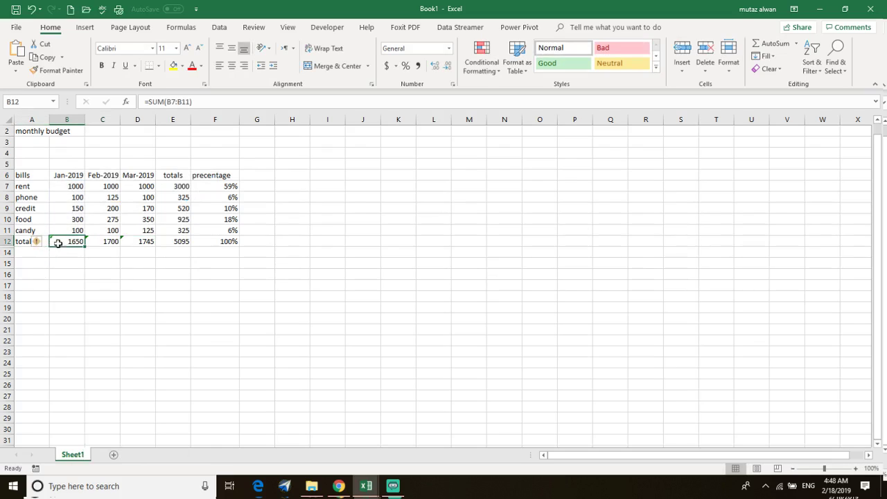
click(43, 244)
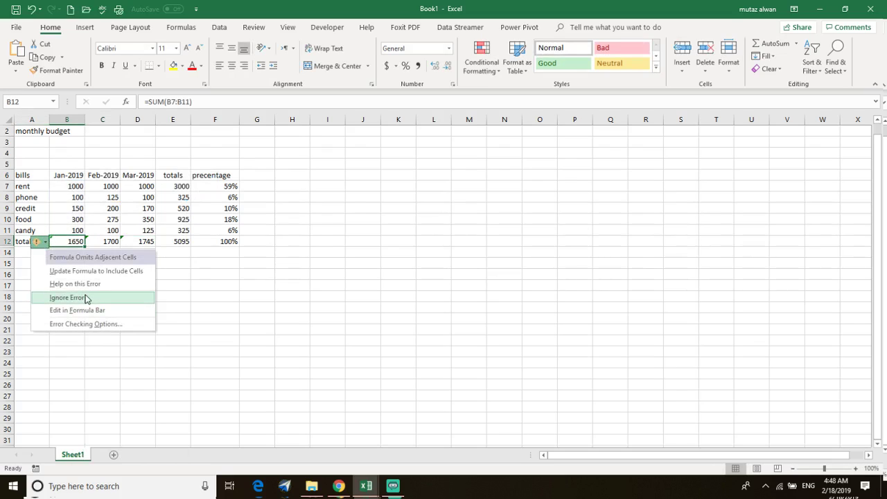
ctrl+click(111, 241)
ctrl+click(144, 242)
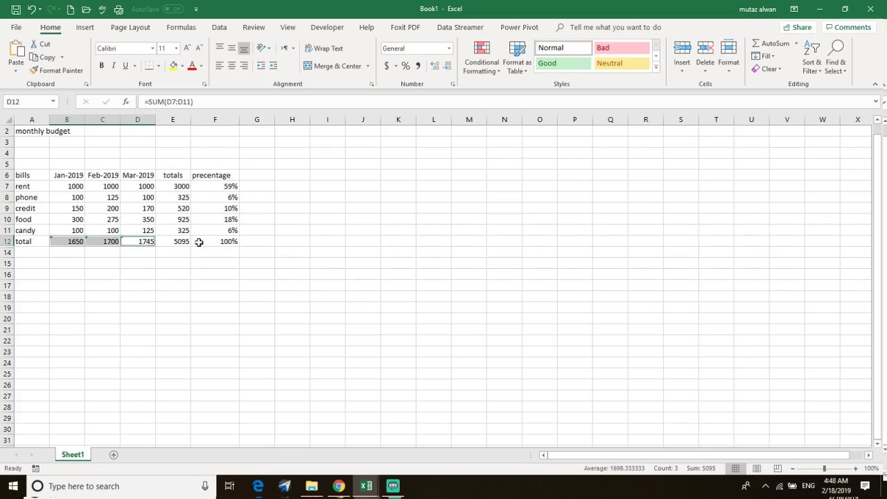
ctrl+click(51, 237)
ctrl+click(57, 242)
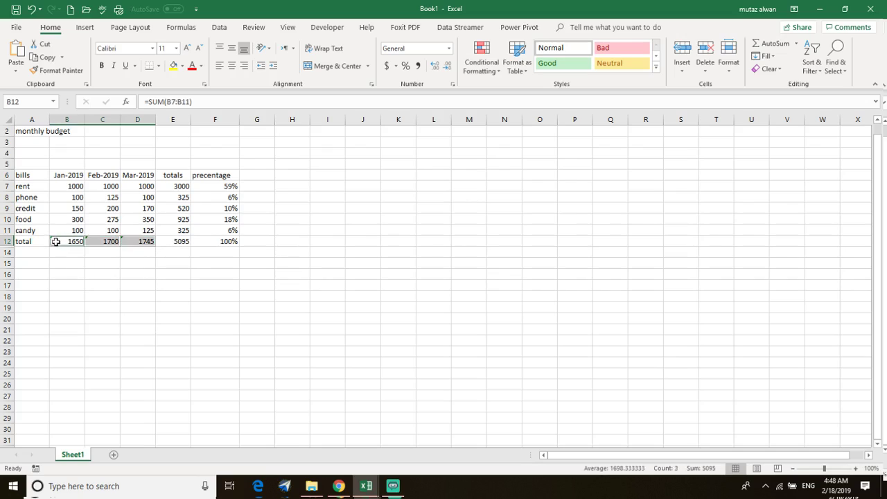
Step: Ignore the formula error flagged on the January total in B12
click(50, 237)
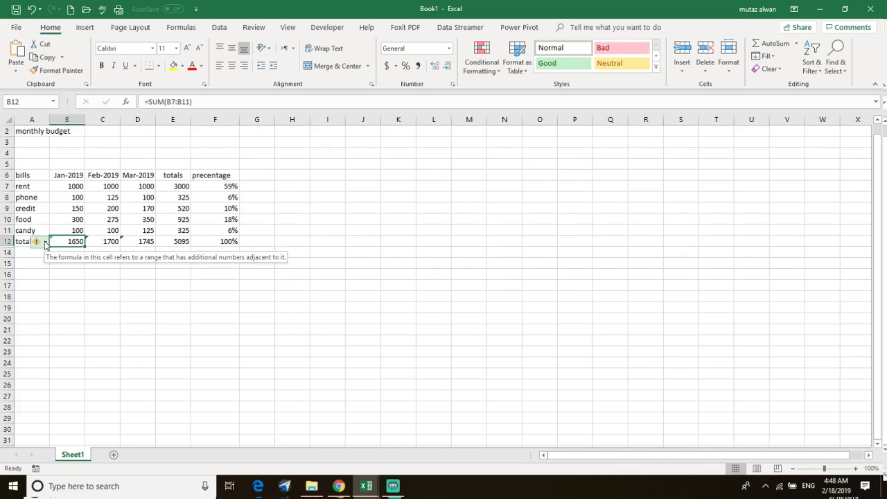
click(38, 241)
click(69, 298)
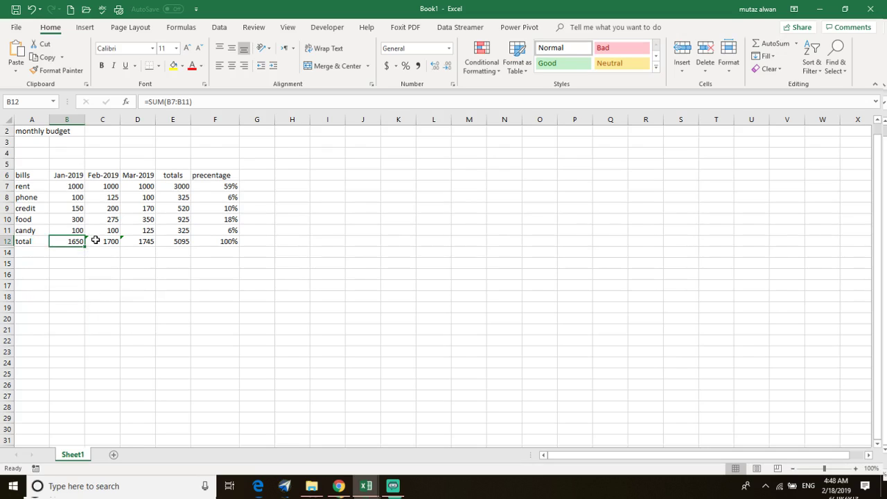
click(97, 241)
ctrl+click(139, 242)
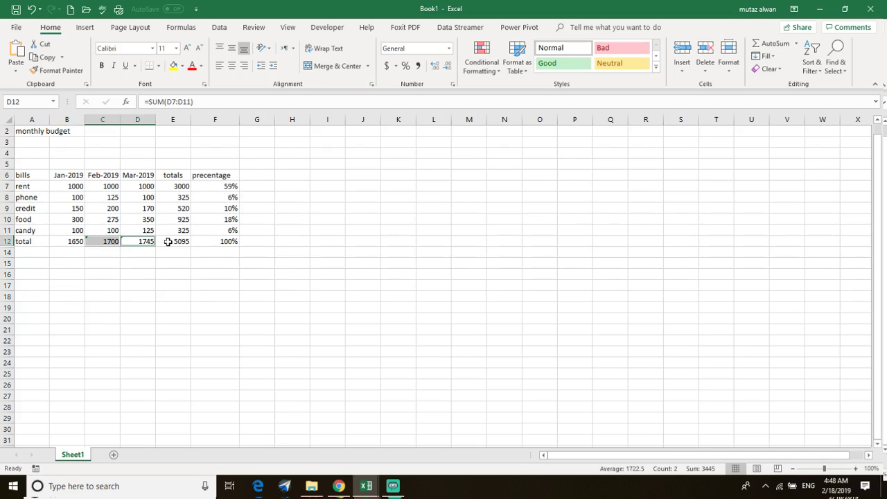
click(86, 241)
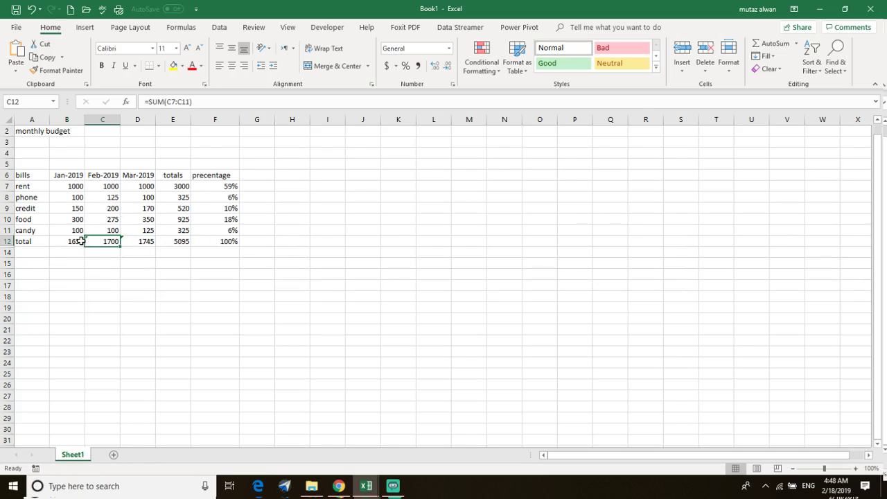
click(79, 243)
Step: Ignore the formula error flagged on the March total in D12
click(99, 244)
ctrl+click(134, 241)
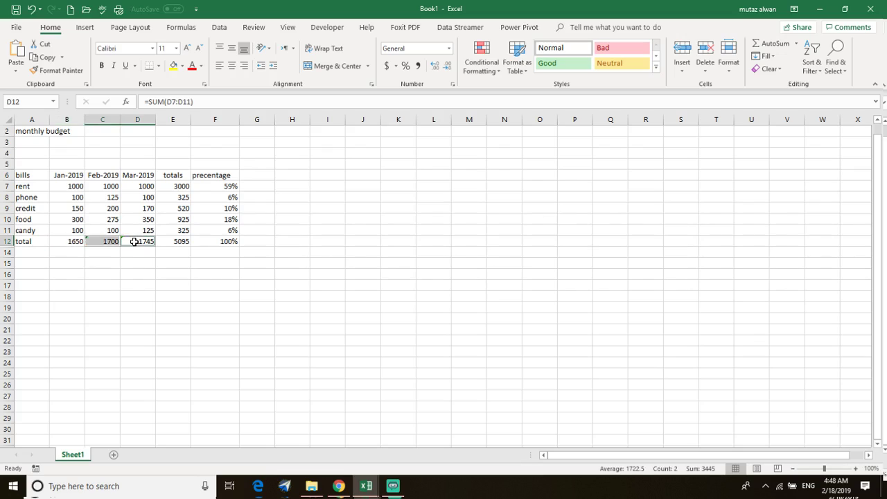
ctrl+click(87, 240)
click(115, 241)
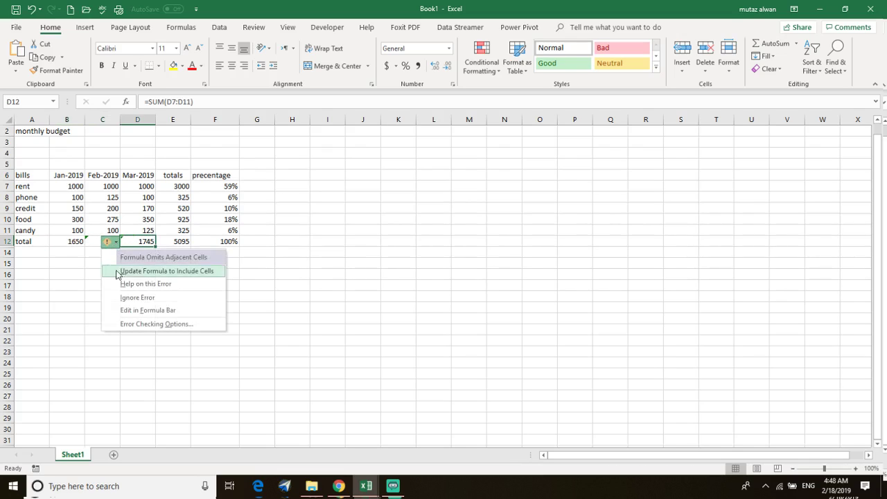
click(155, 296)
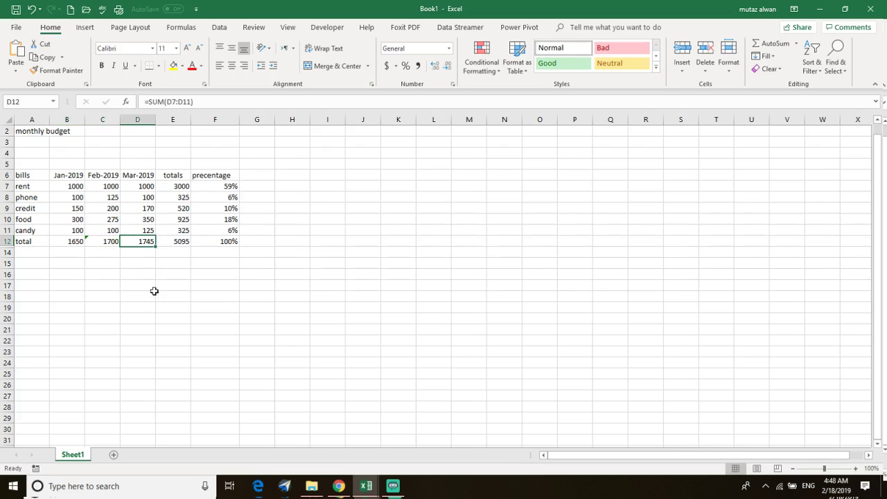
Step: Ignore the formula error flagged on the February total in C12
click(88, 239)
click(80, 241)
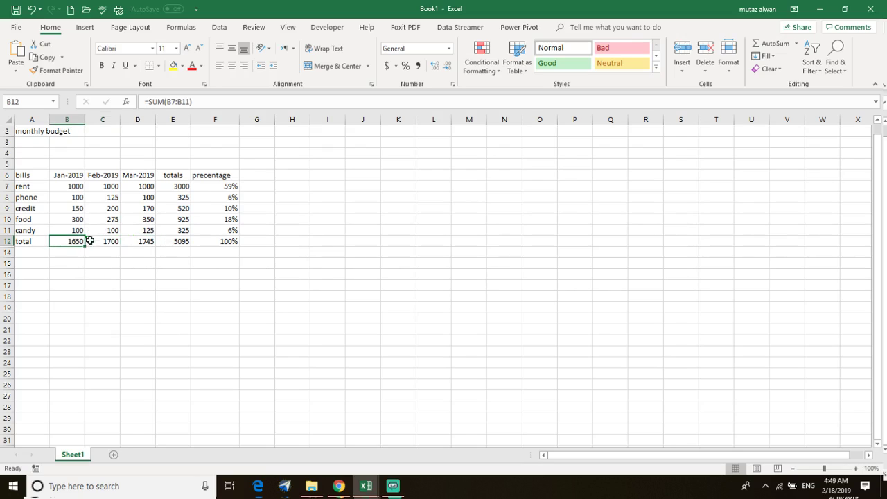
click(89, 241)
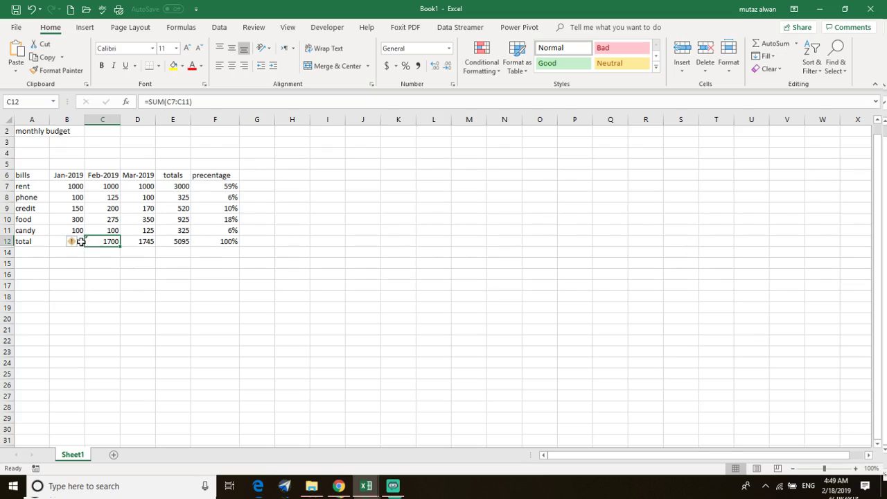
click(80, 242)
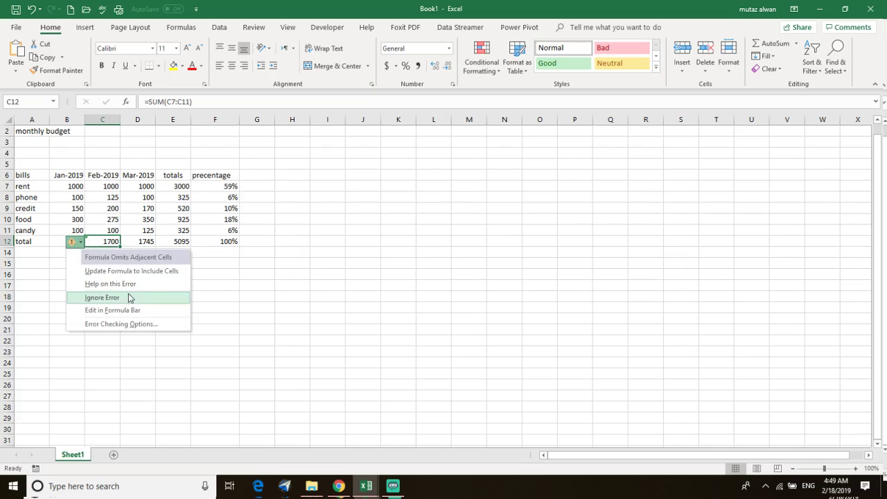
click(113, 298)
drag(160, 285, 137, 285)
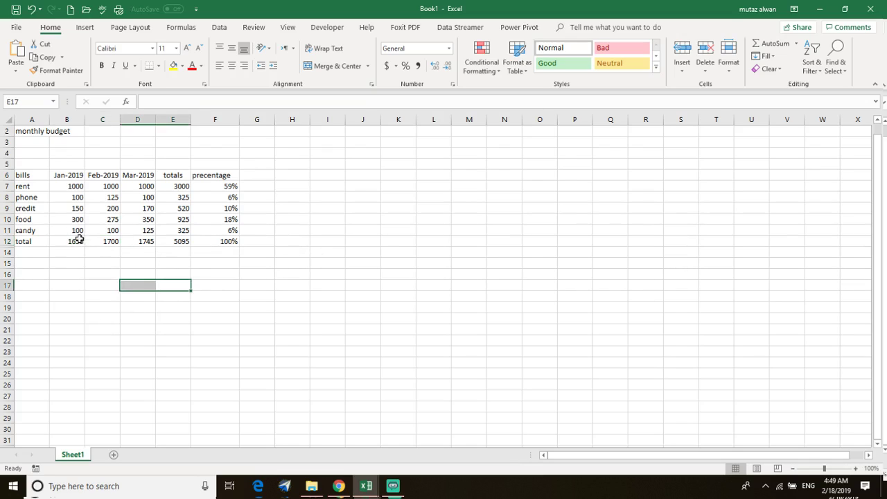
Step: Open the arguments of the Math & Trig function ASIN for the January total in B12, and cancel them
click(73, 232)
click(72, 242)
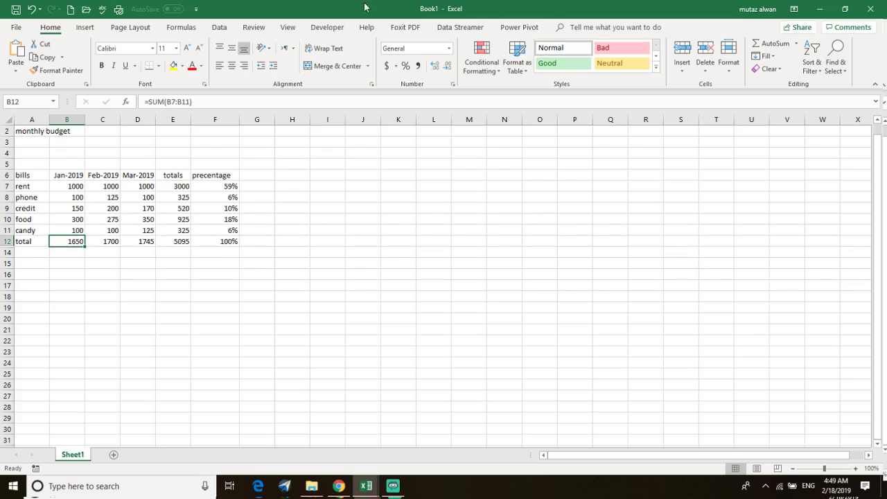
click(182, 28)
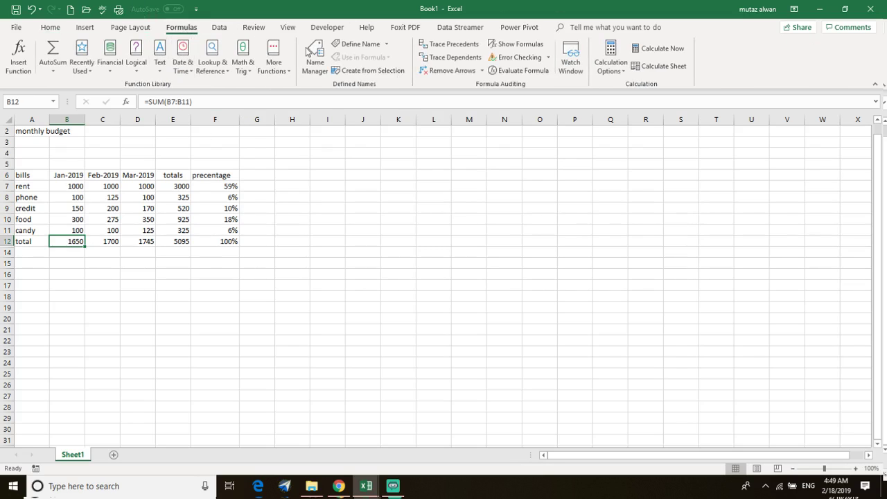
click(253, 72)
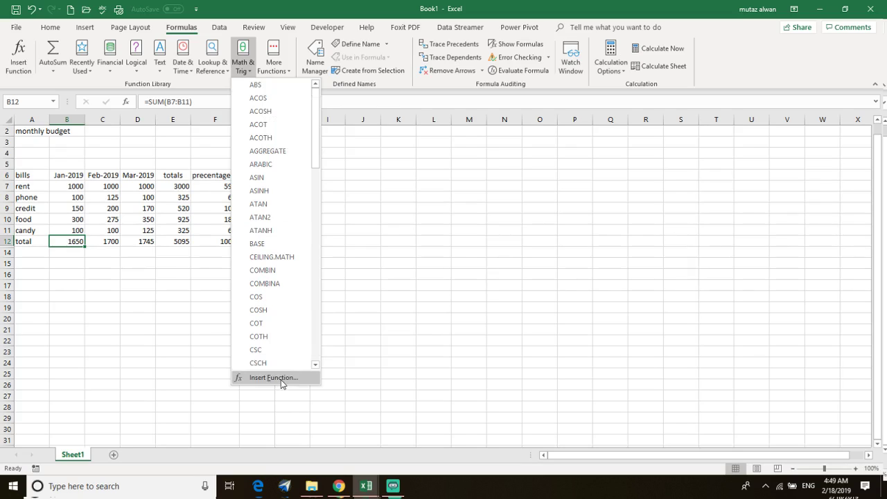
click(303, 184)
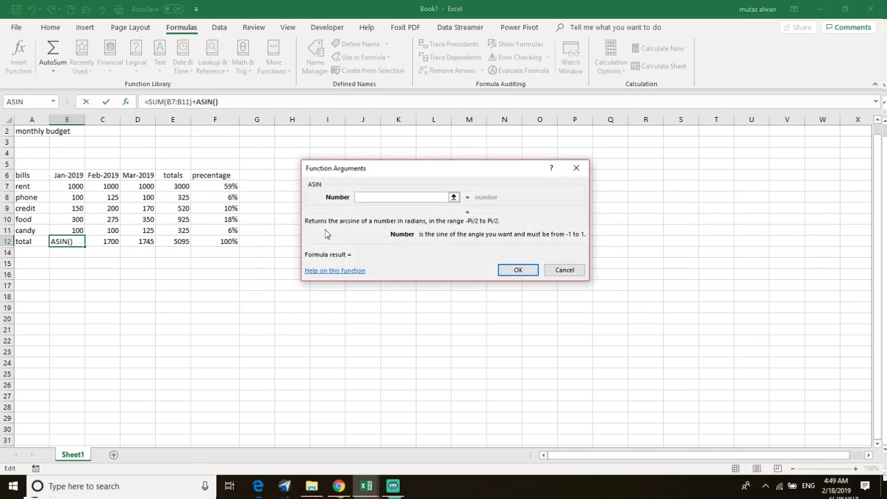
click(565, 271)
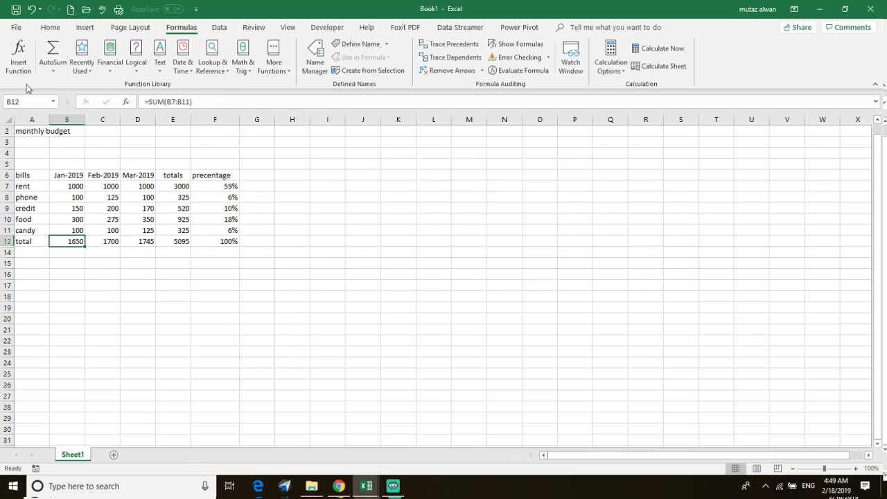
Step: Open the SUM arguments of the January total in B12, and cancel them
click(18, 55)
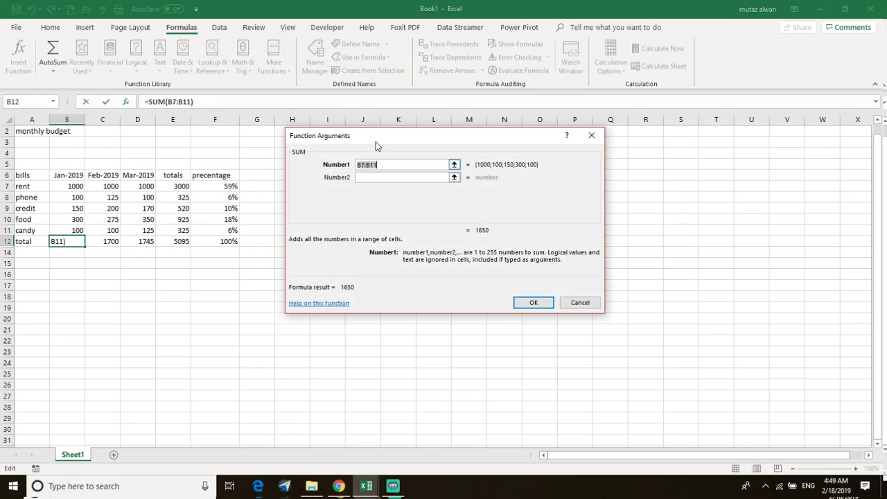
click(586, 303)
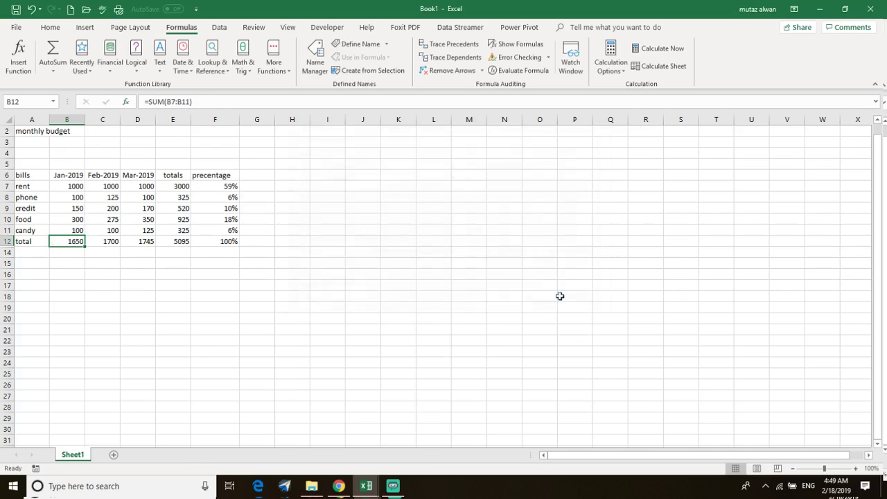
Step: Search the function library for SUM and insert it in the empty cell B15
click(66, 263)
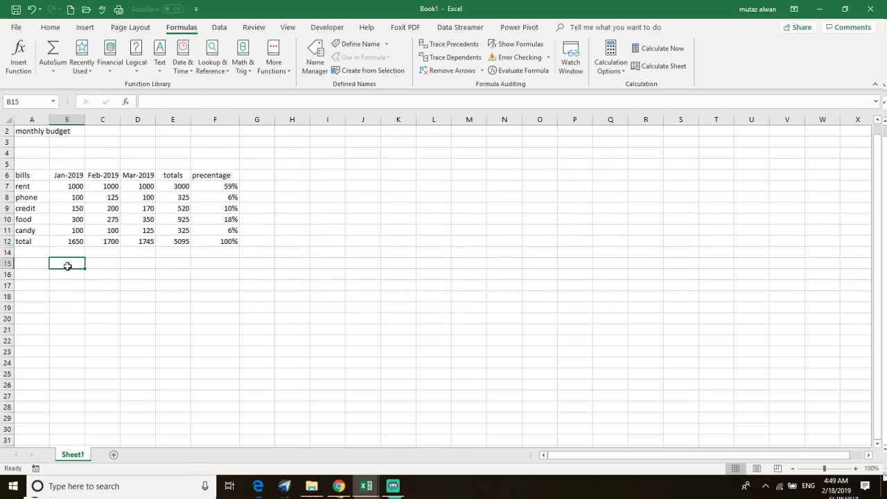
click(126, 102)
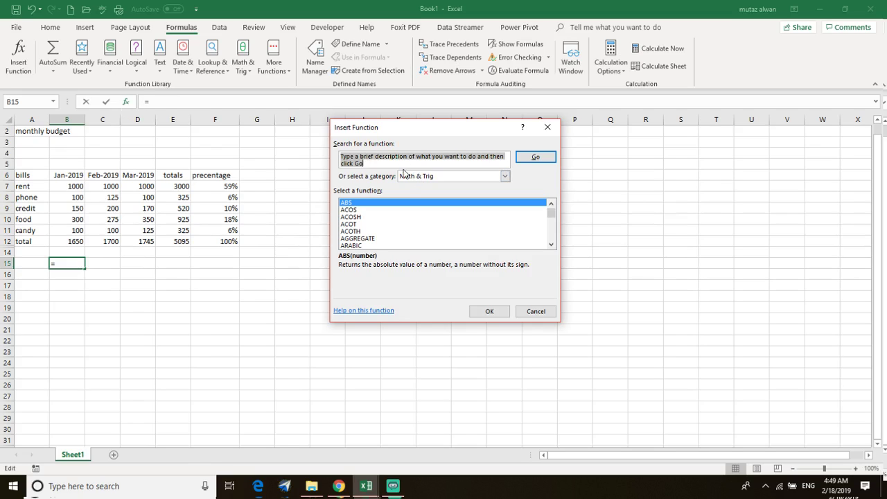
text(SUM)
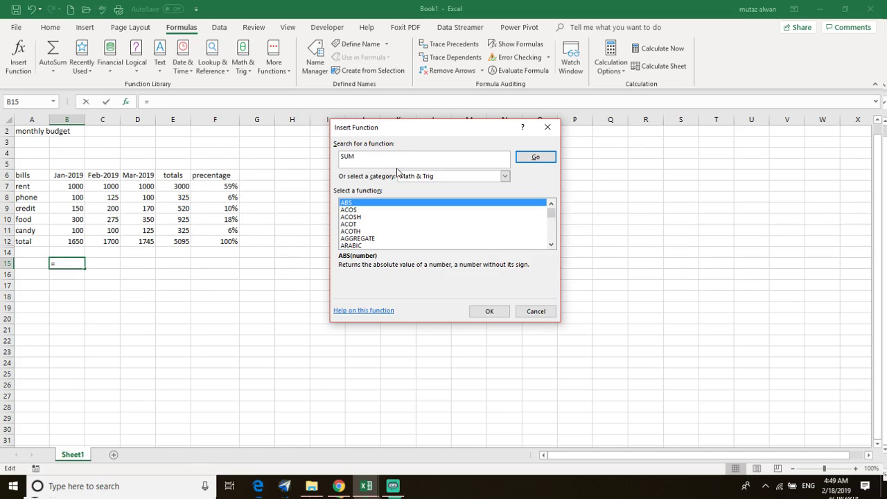
key(Tab)
key(Return)
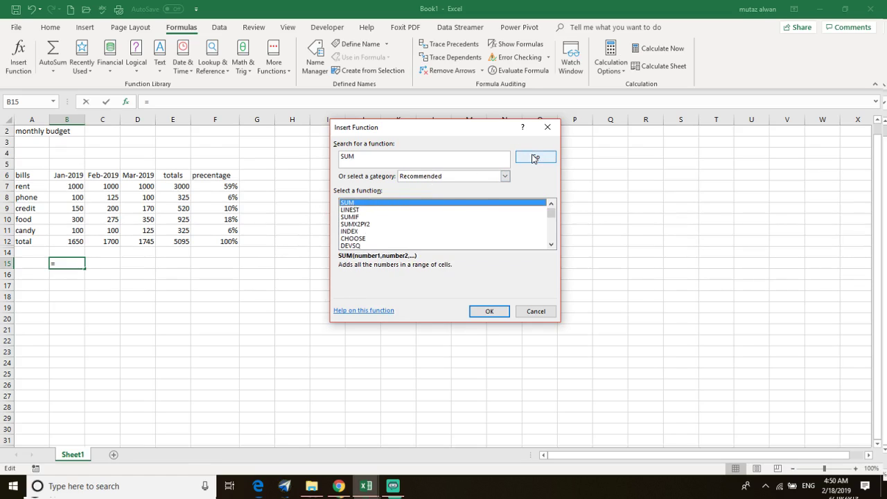
click(490, 311)
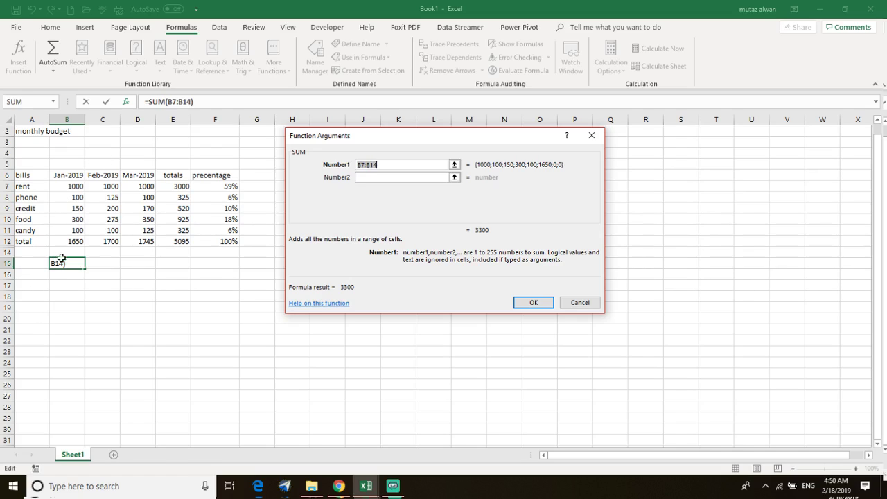
Step: Set the Number1 range of the SUM in B15 to B7:B12 and accept the arguments
click(381, 164)
key(BackSpace)
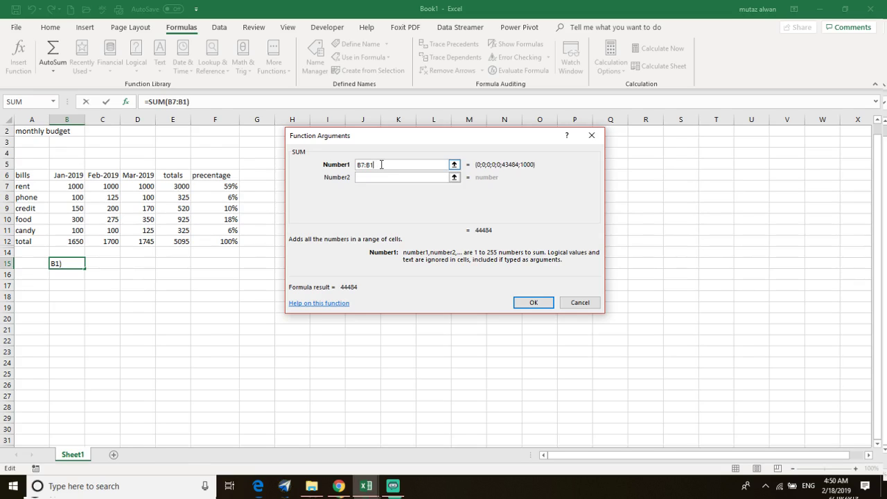
text(2)
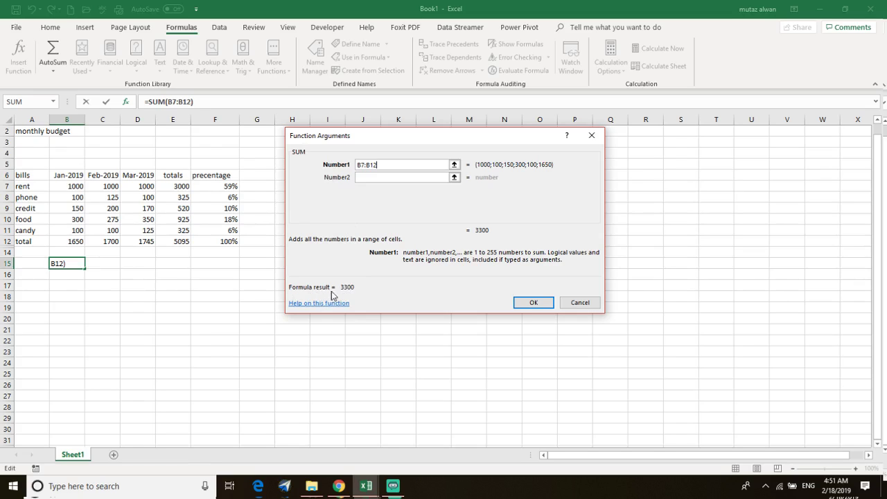
click(534, 303)
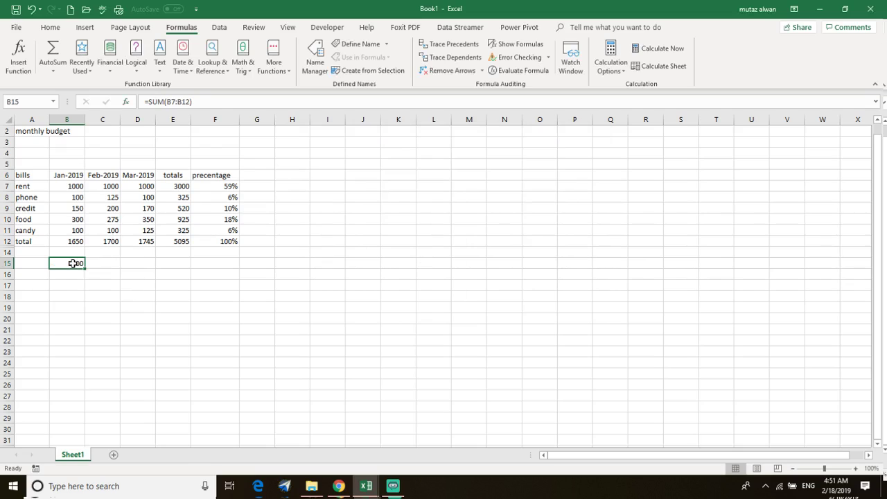
Step: Clear the trial sum from B15
key(BackSpace)
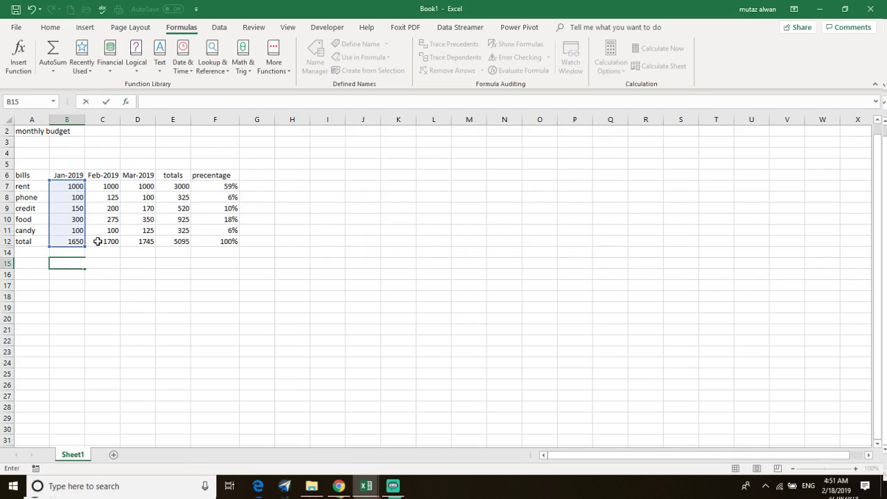
click(97, 294)
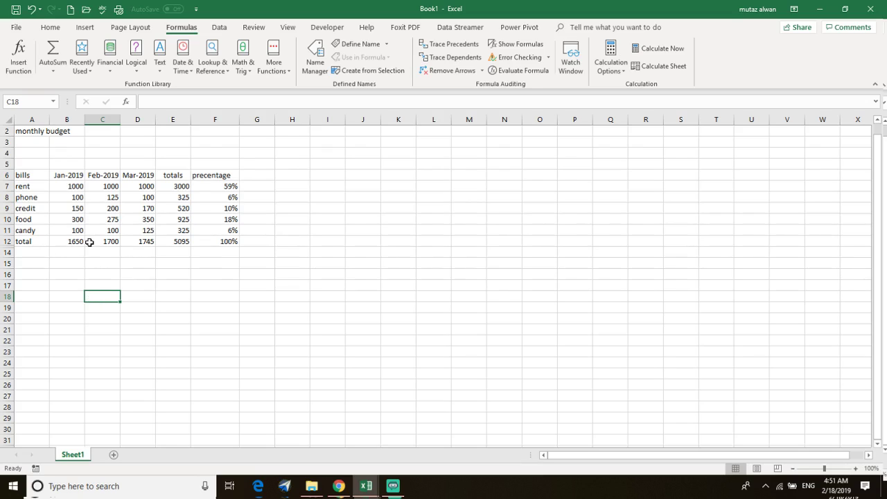
Step: Try to clear all totals in B12:E12 and E7:E11 together, starting from the candy total in E11
click(65, 240)
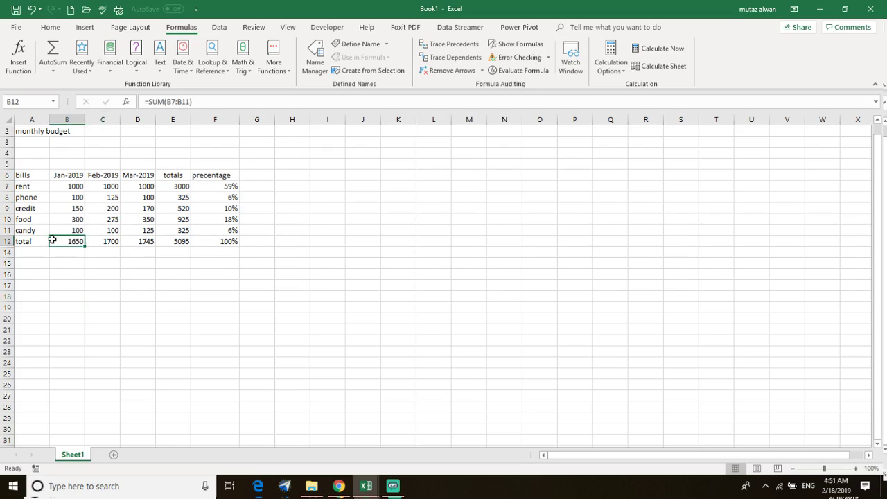
drag(62, 241, 183, 187)
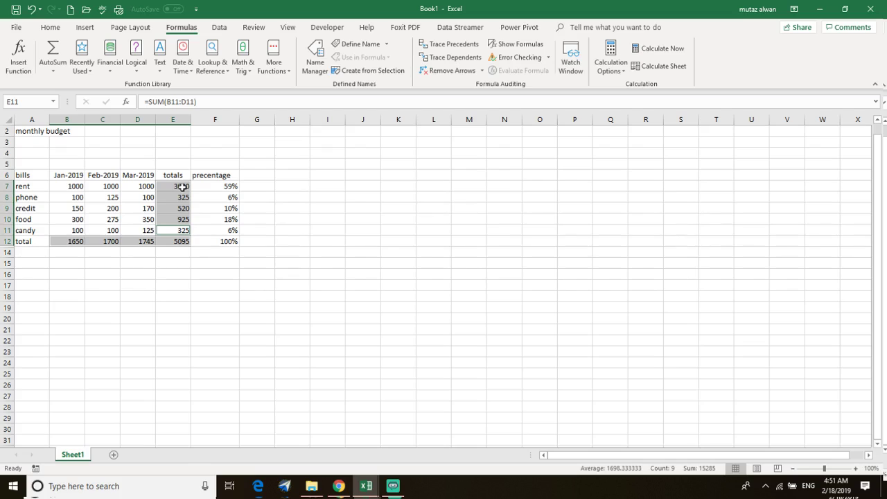
key(BackSpace)
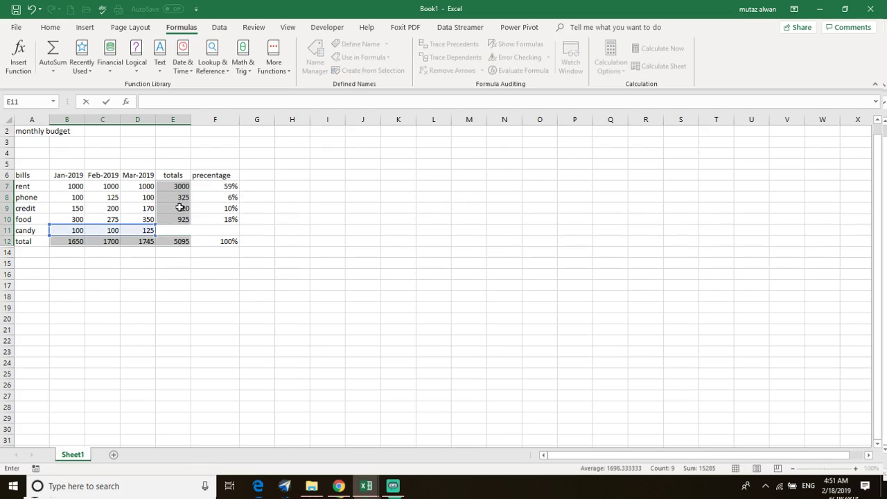
click(182, 240)
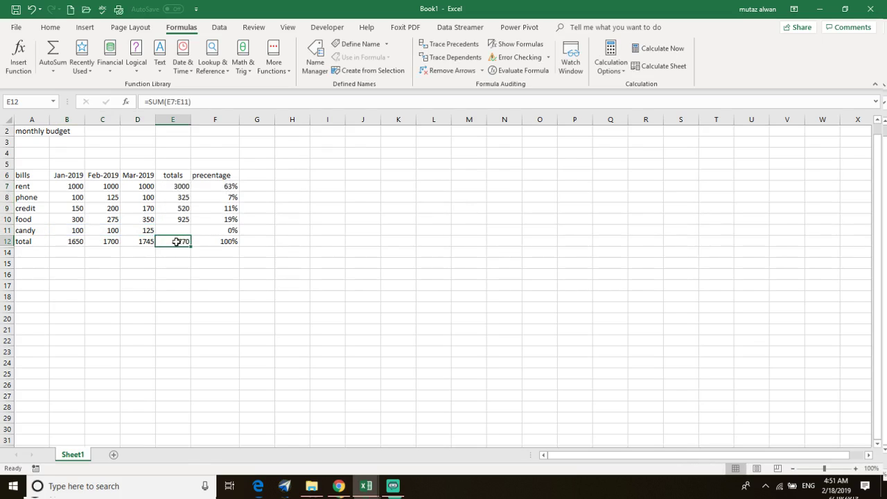
Step: Clear the total row in B12:E12 and the remaining bill totals in E7:E11
drag(176, 241, 75, 239)
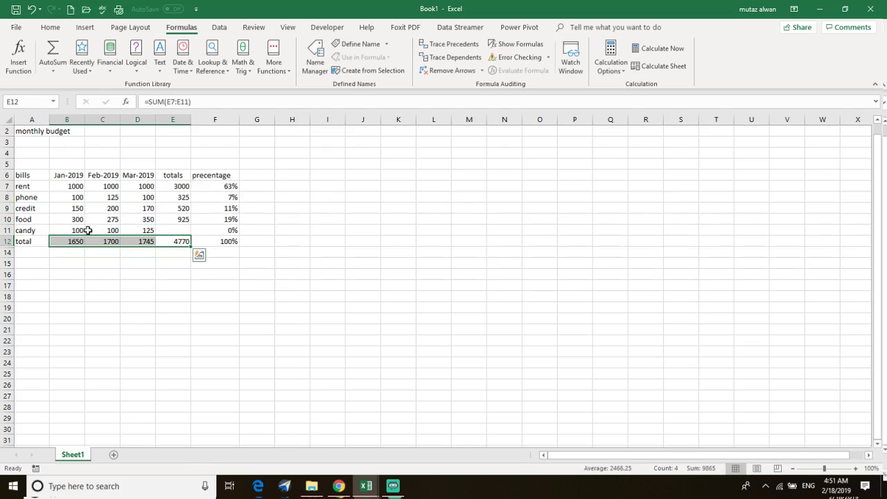
key(BackSpace)
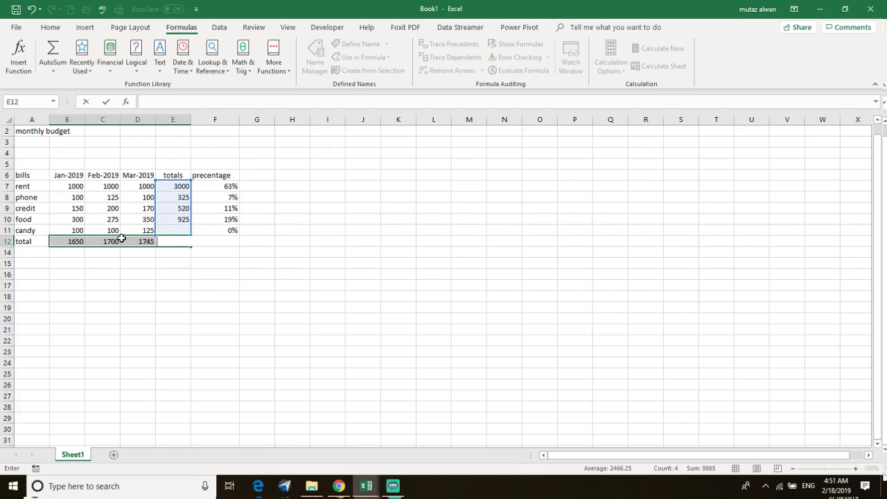
click(166, 252)
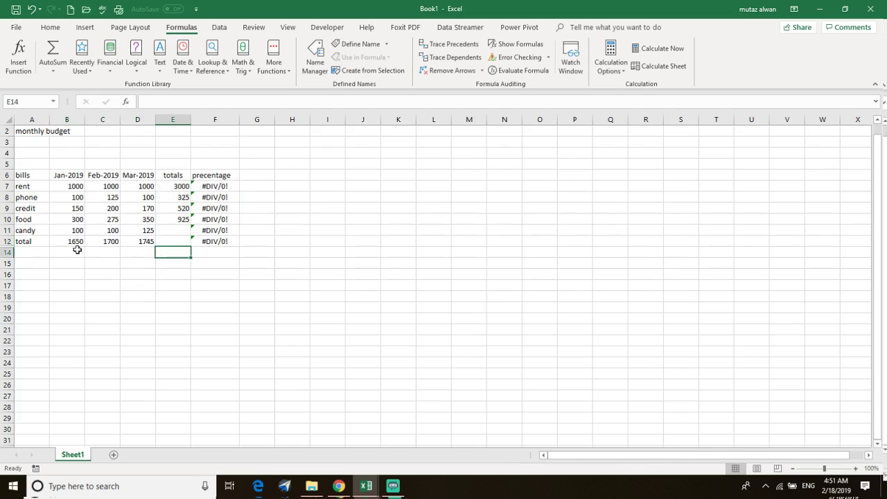
drag(63, 242, 137, 247)
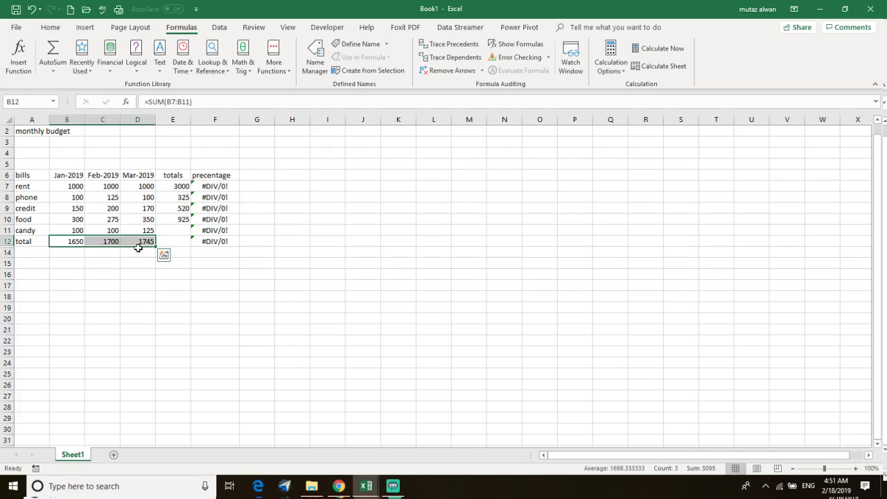
key(Delete)
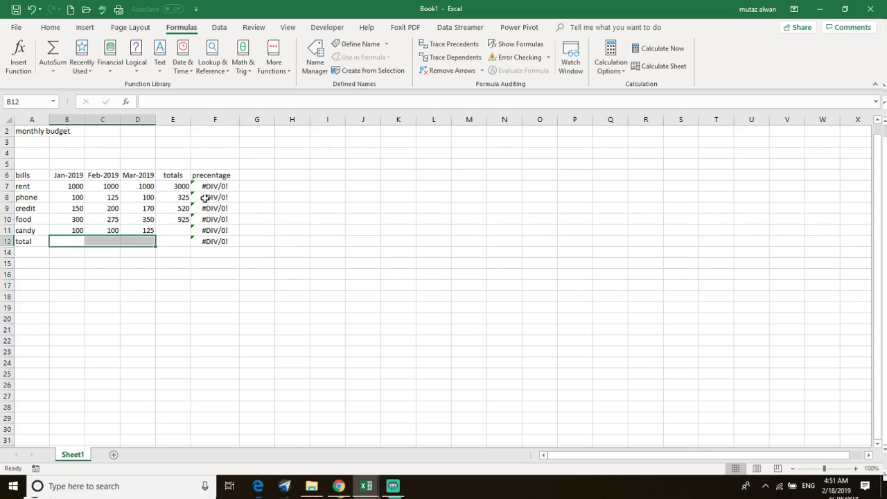
drag(182, 230, 180, 186)
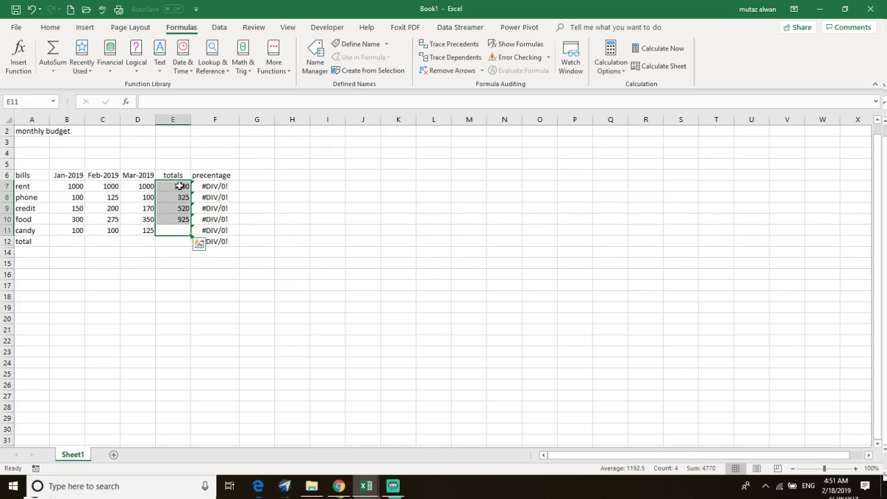
key(Delete)
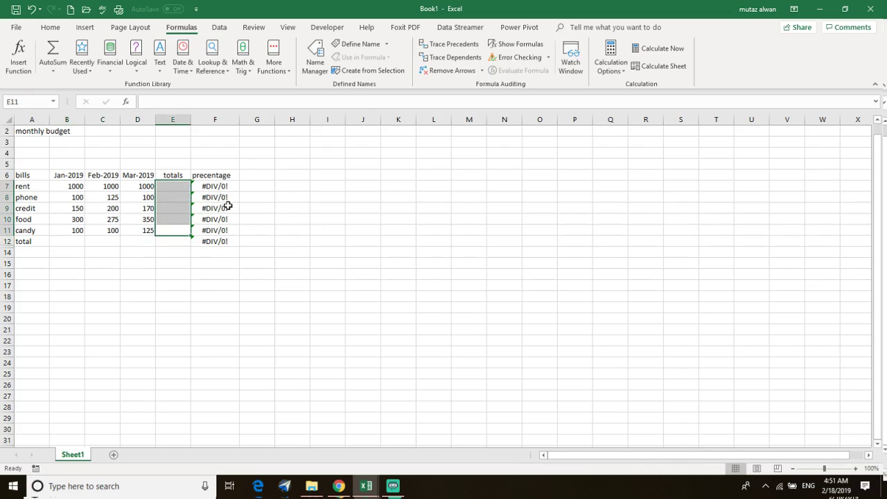
Step: Insert a SUM of B7:D7 as the rent total in E7 and fill it down to E11
click(178, 186)
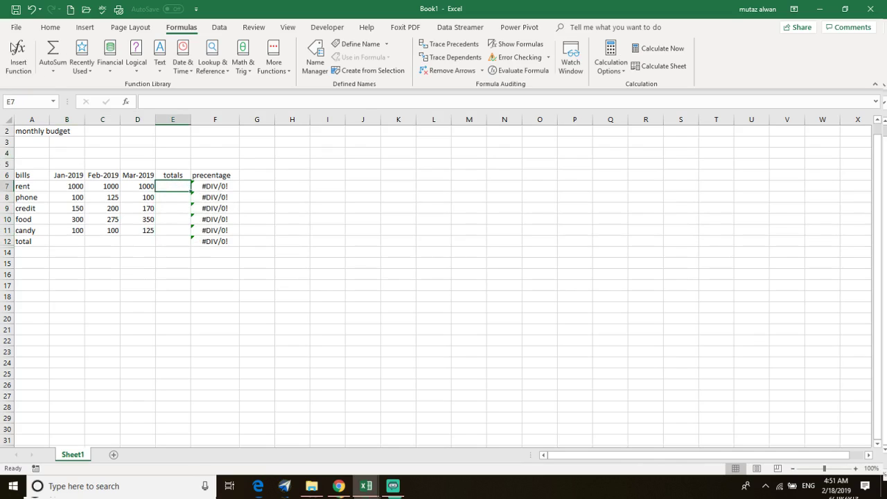
click(127, 102)
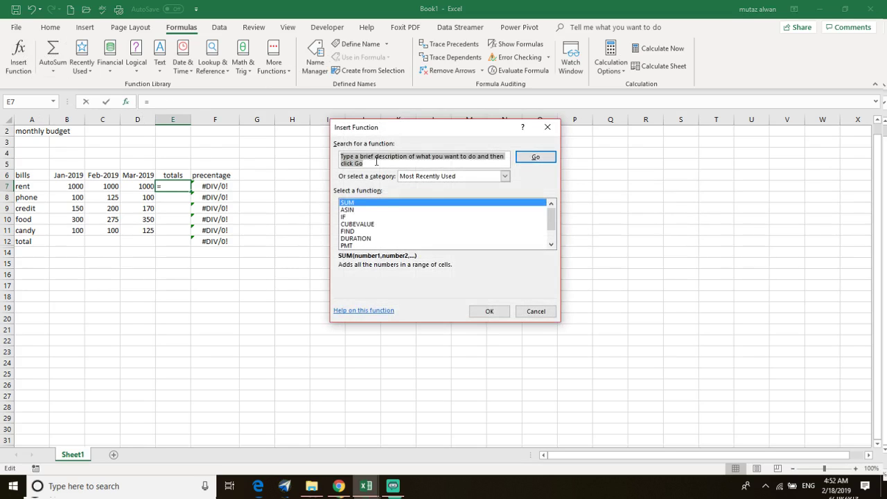
double_click(358, 202)
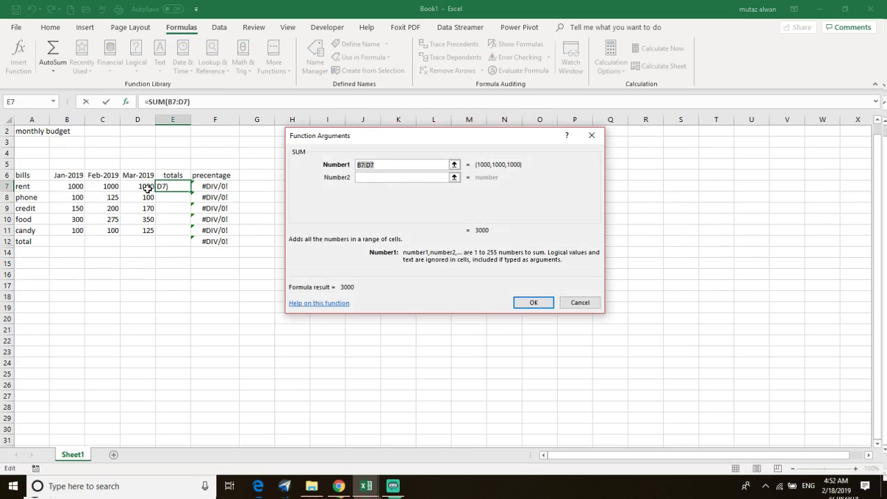
click(533, 302)
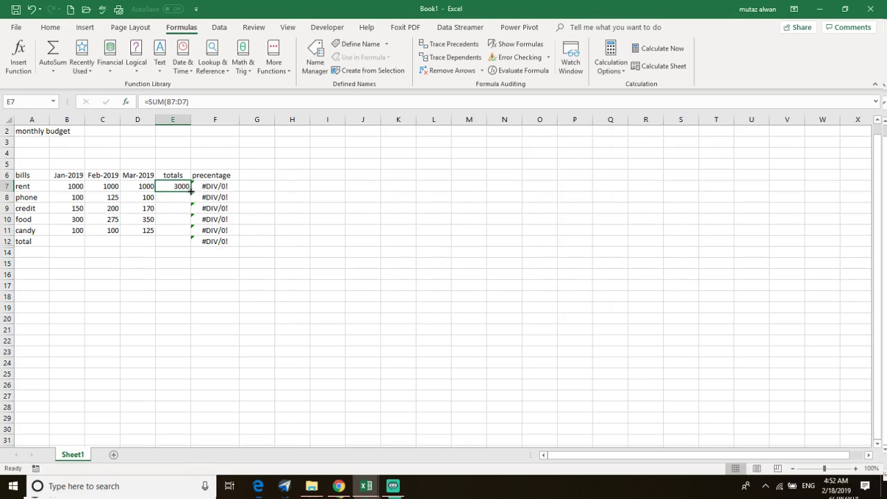
drag(190, 191, 187, 233)
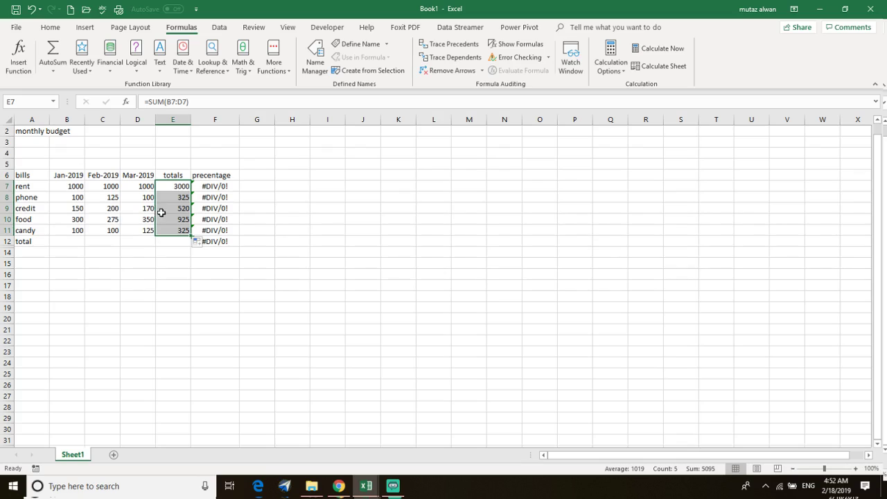
Step: Fill the rent total formula from E7 down to E12, and clear the candy total in E11
click(175, 242)
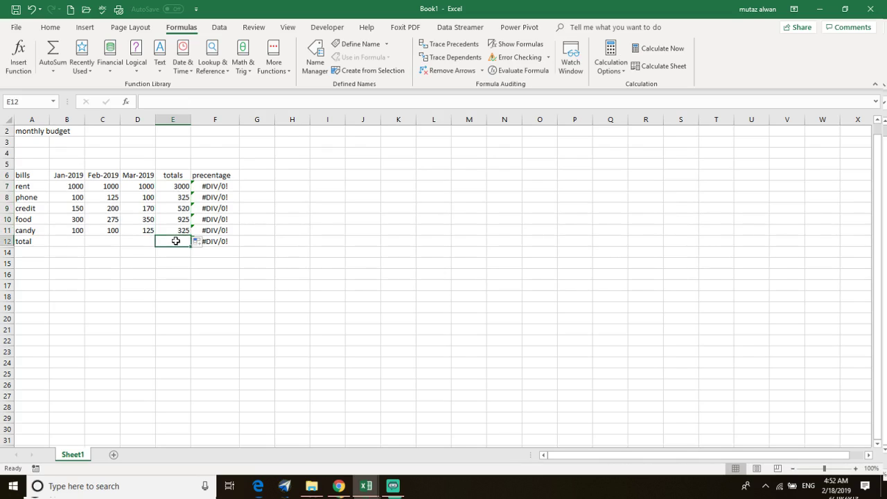
click(182, 186)
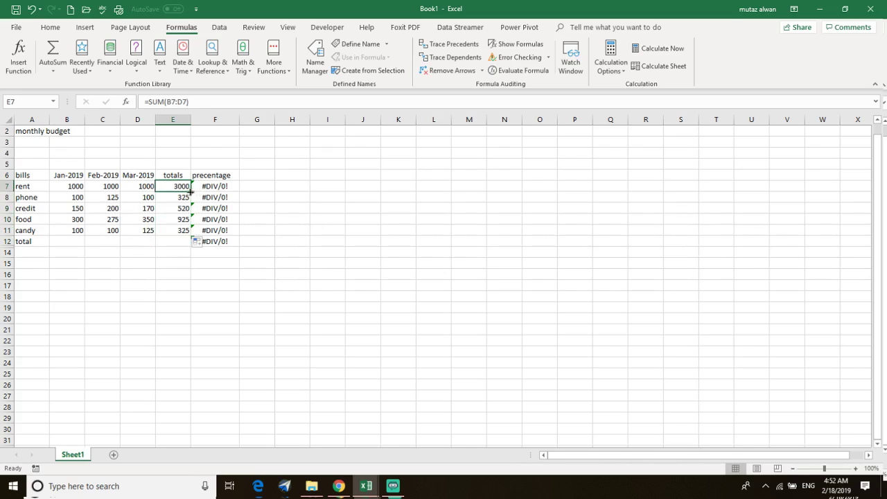
drag(190, 191, 179, 247)
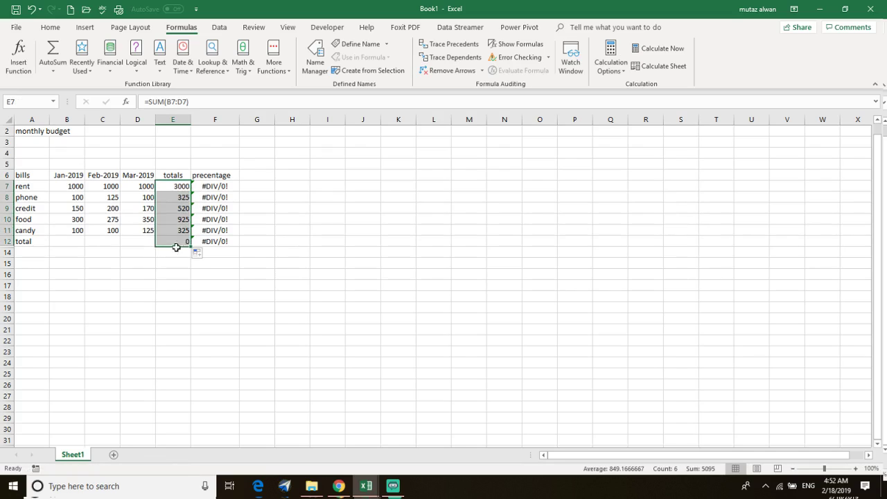
click(177, 244)
click(183, 225)
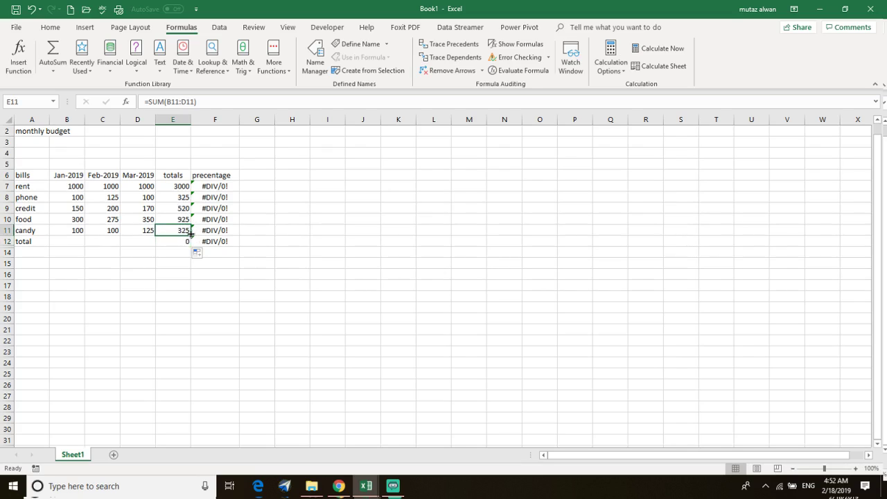
mouse_move(191, 235)
mouse_down()
mouse_move(186, 244)
mouse_move(184, 231)
mouse_up()
Step: Insert a SUM of B7:B11 as the January total in B12 and fill it across to D12
click(71, 244)
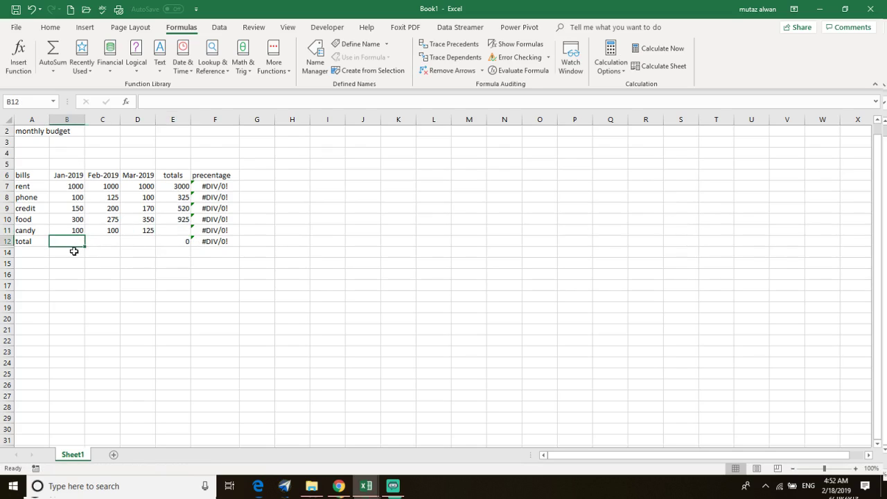
click(19, 59)
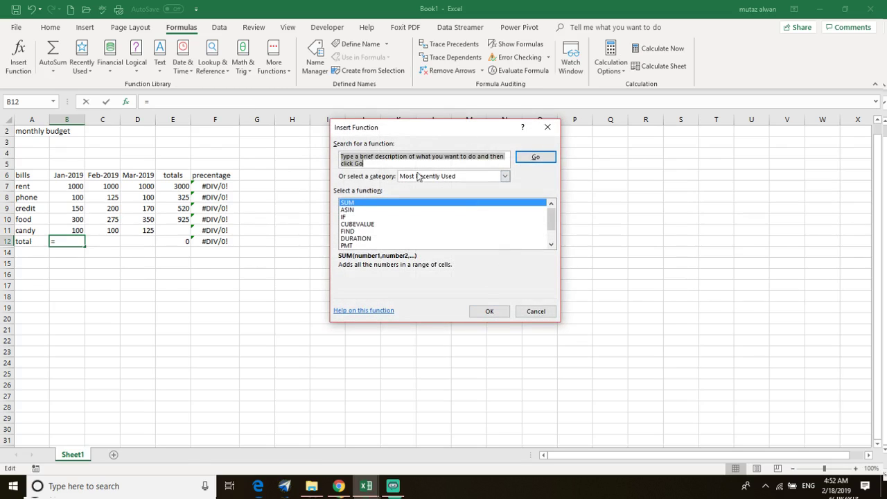
double_click(358, 203)
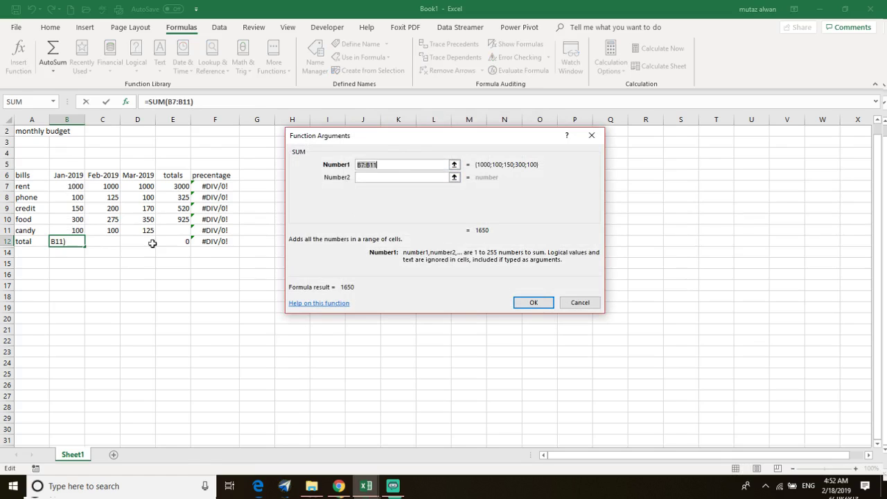
click(534, 302)
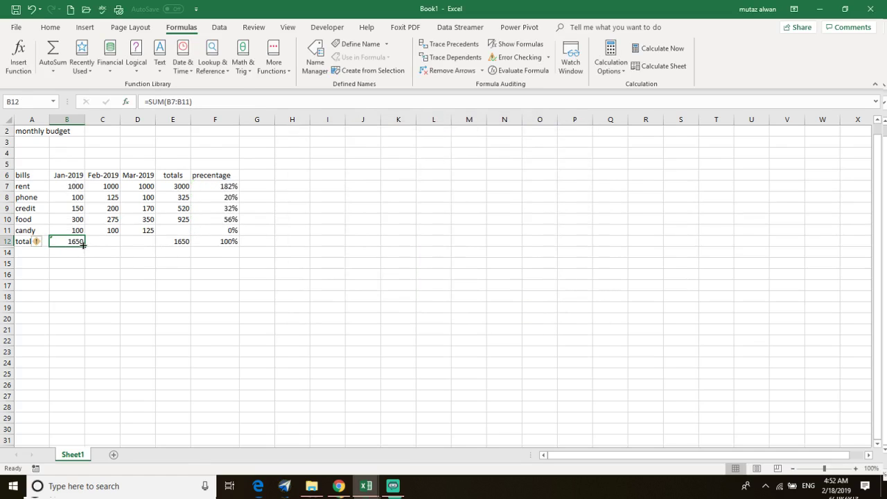
drag(83, 248, 153, 242)
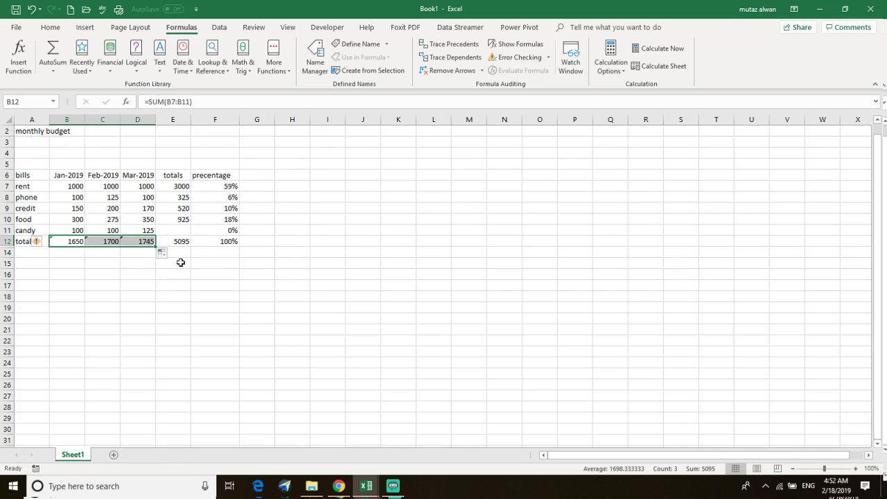
click(178, 260)
click(181, 242)
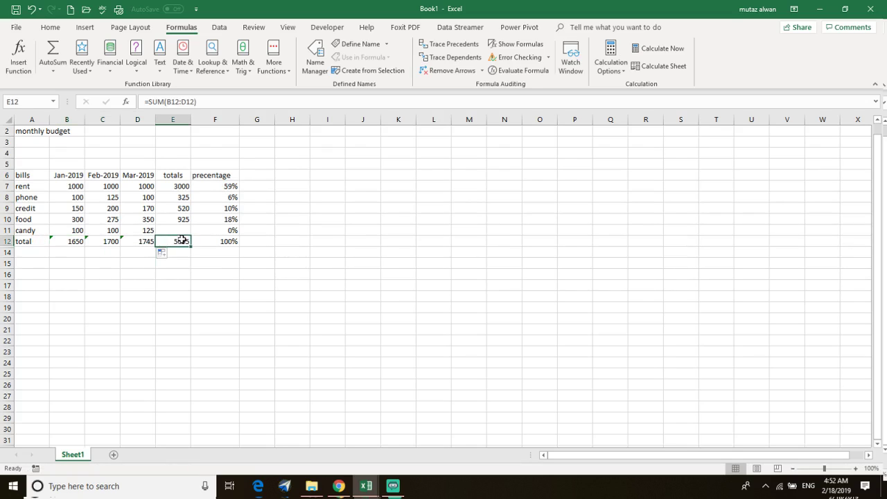
Step: Insert a SUM of E7:E10 as the candy total in E11, accepting the suggested range
click(182, 227)
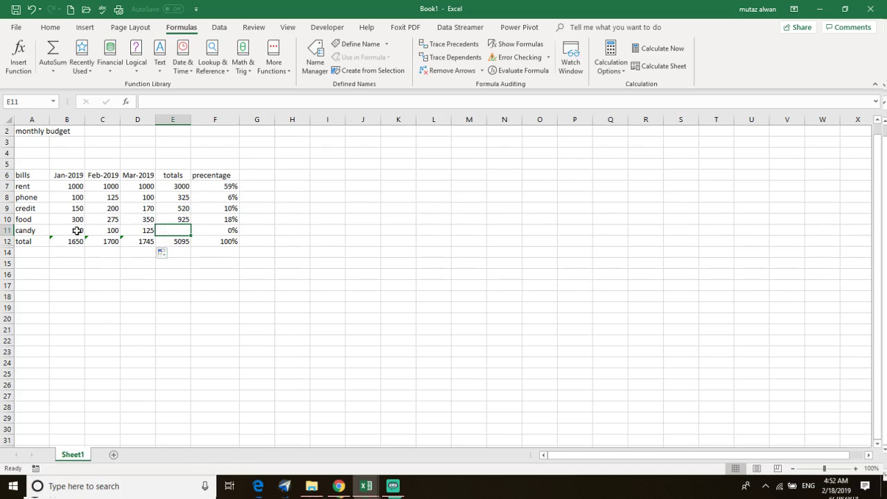
click(18, 56)
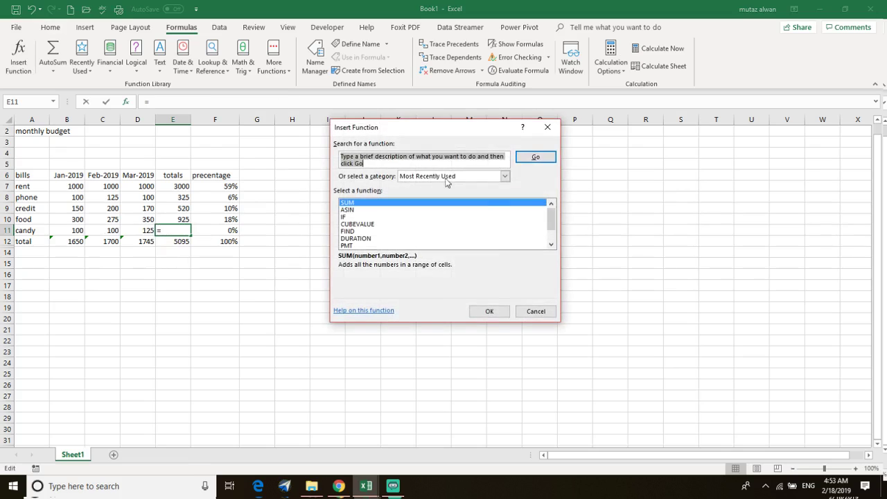
click(487, 312)
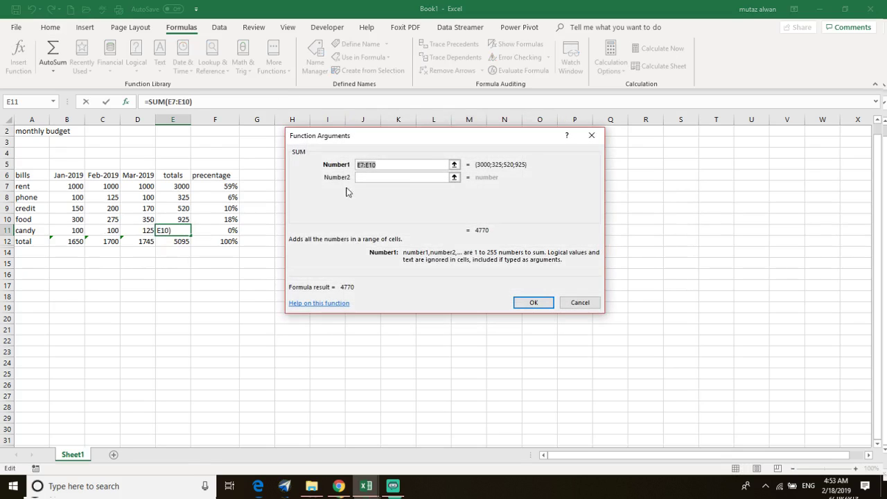
click(534, 305)
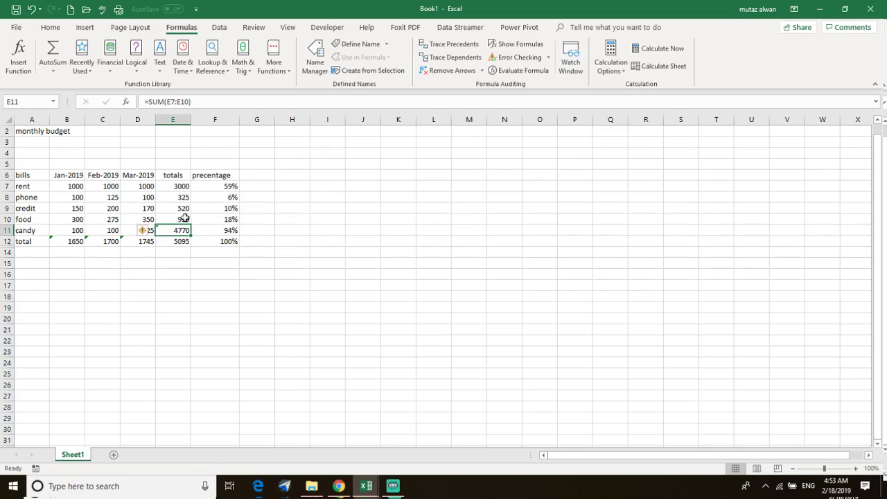
Step: Clear the incorrect candy total from E11, keeping the candy label in A11
key(Home)
key(Delete)
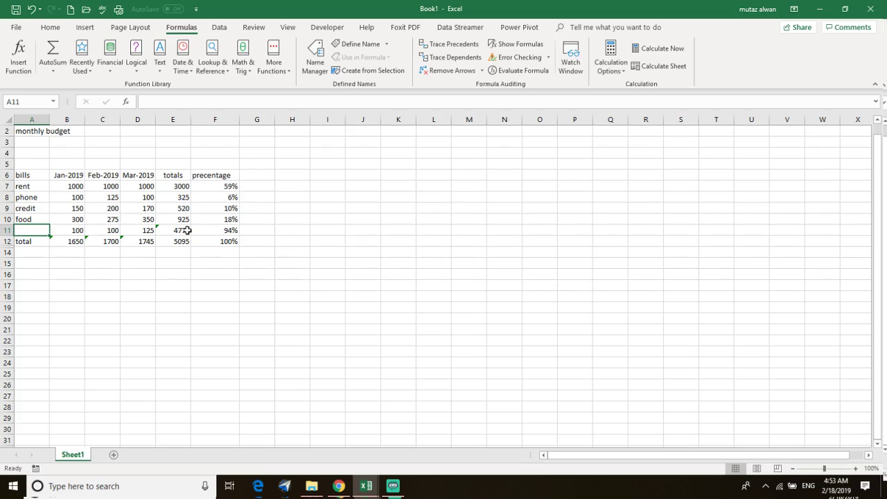
click(187, 230)
key(Delete)
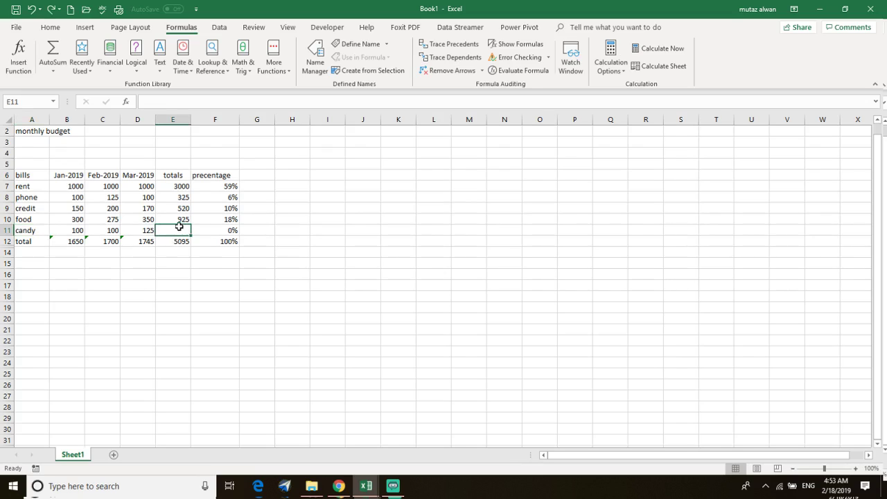
Step: Start a SUM function for the candy total in E11 and open its arguments
drag(73, 231, 143, 226)
click(176, 231)
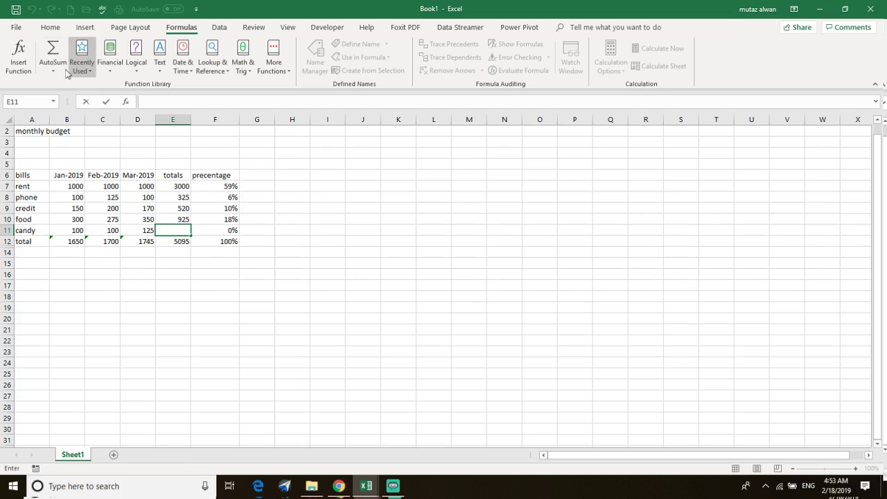
click(18, 55)
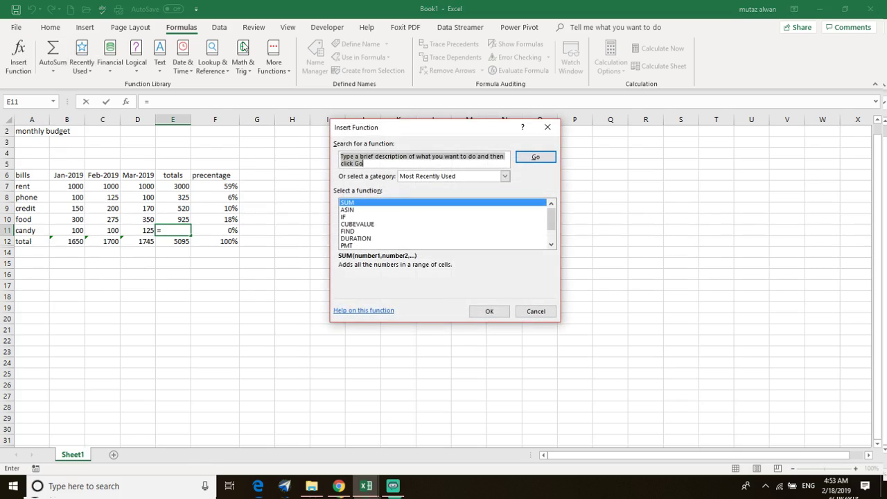
double_click(348, 203)
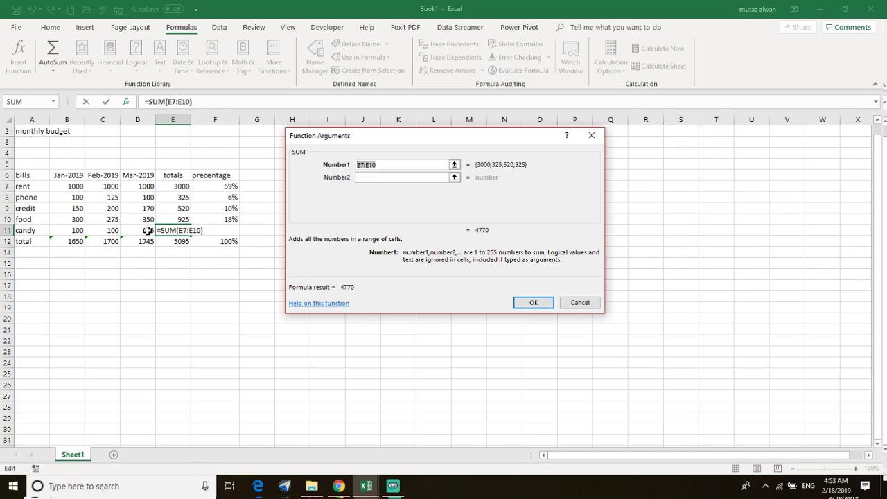
drag(384, 164, 325, 179)
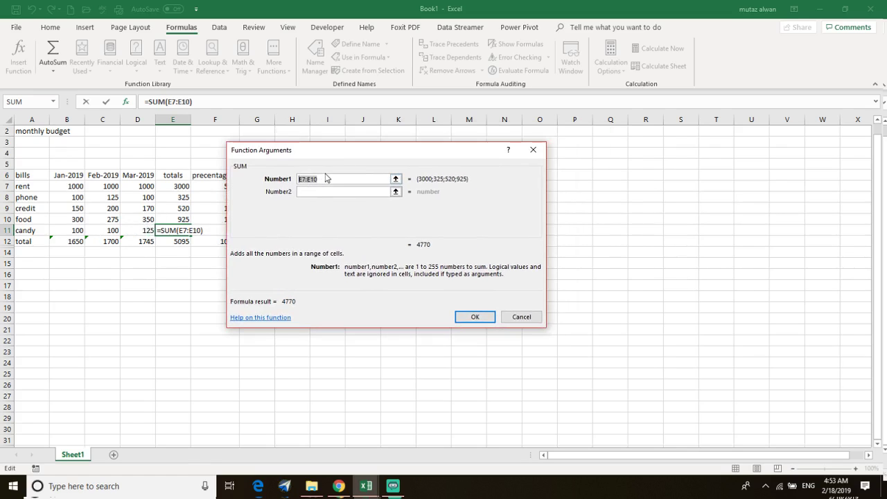
Step: Set the candy total's SUM range to B11:D11 and accept the formula
click(309, 180)
key(BackSpace)
key(Delete)
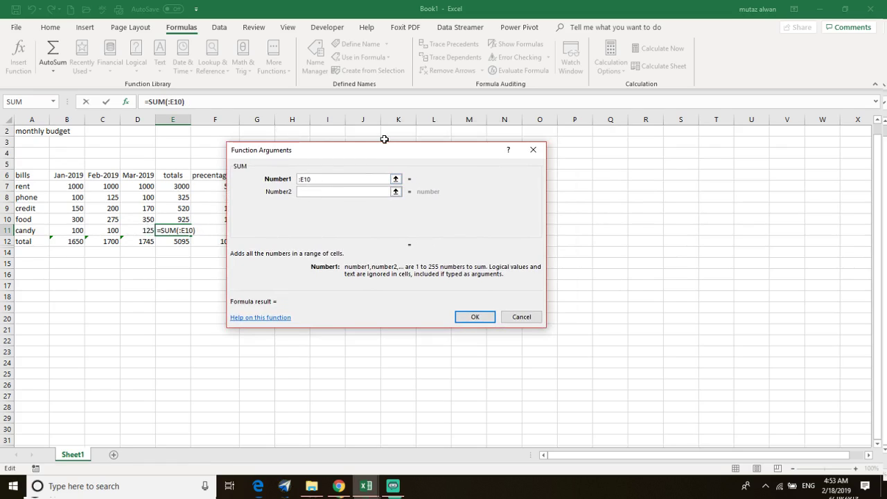
text(B11)
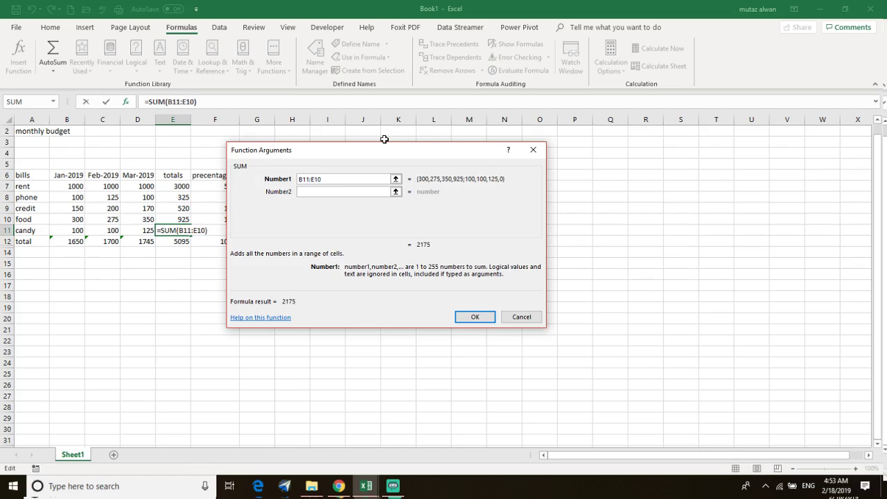
key(BackSpace)
text(D)
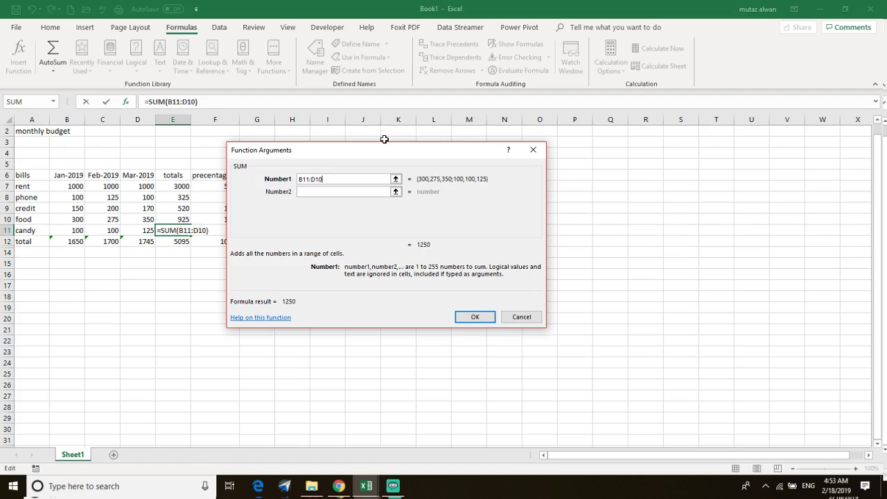
key(BackSpace)
text(1)
key(Return)
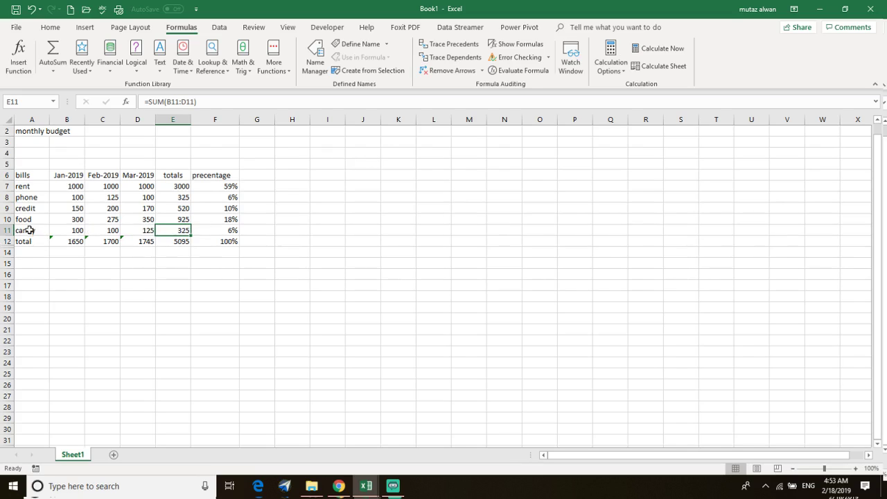
click(147, 278)
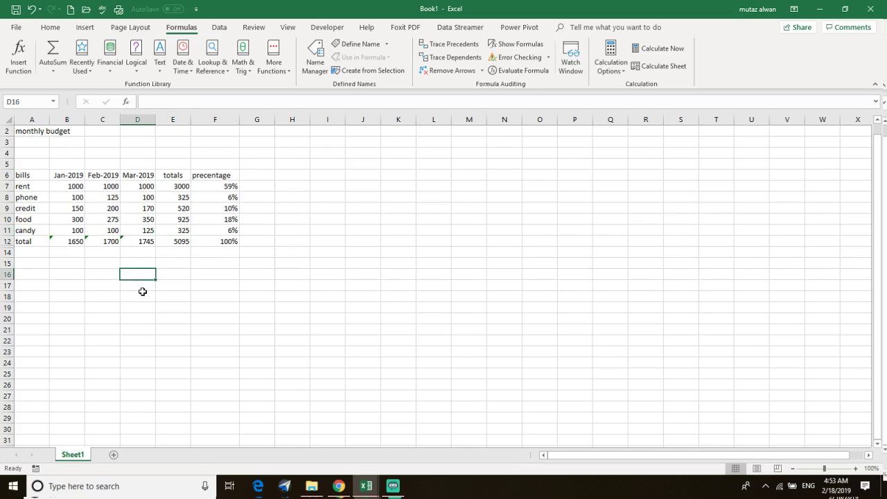
Step: Enter the labels MIN, MAX and AVERAGE in A15:A17 below the budget table
click(40, 264)
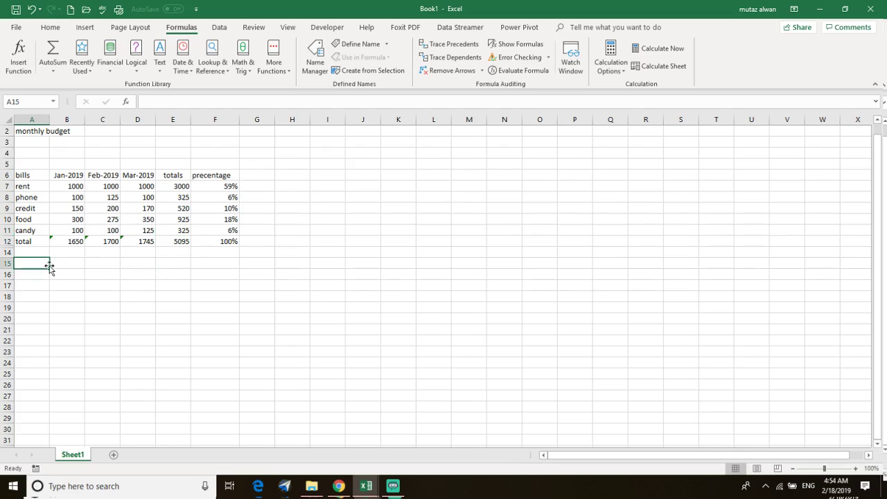
text(MIN)
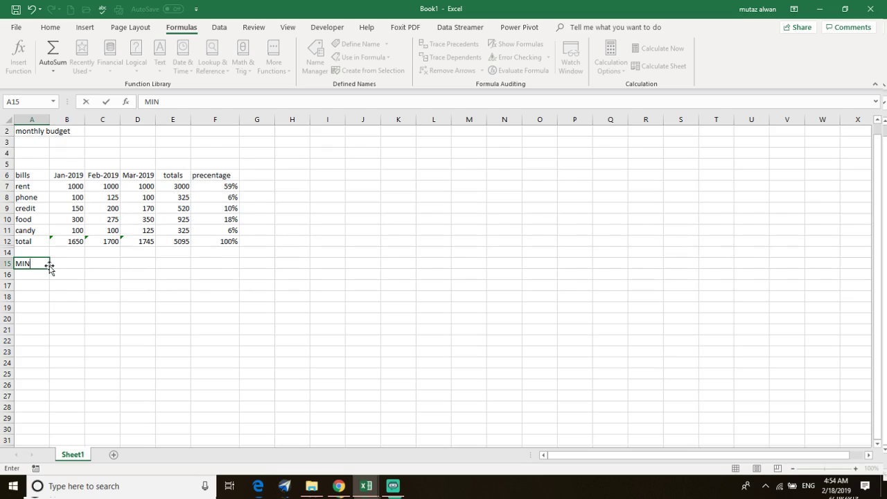
key(Tab)
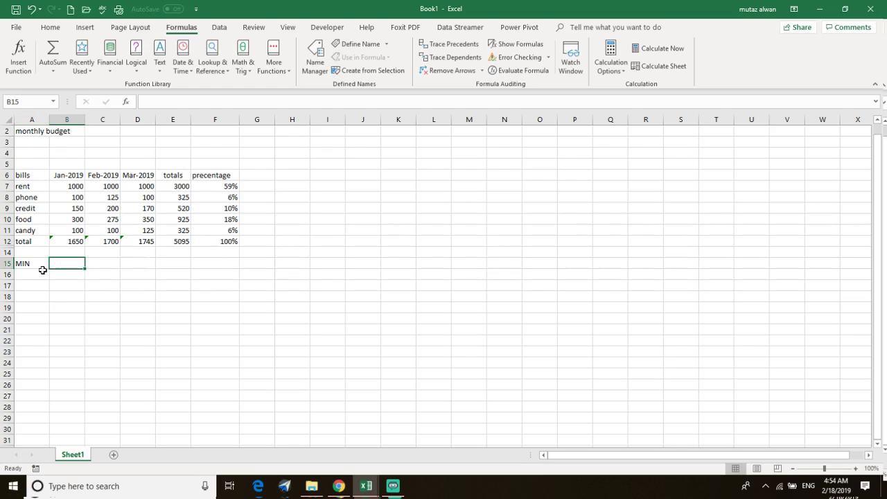
click(36, 275)
text(MAX)
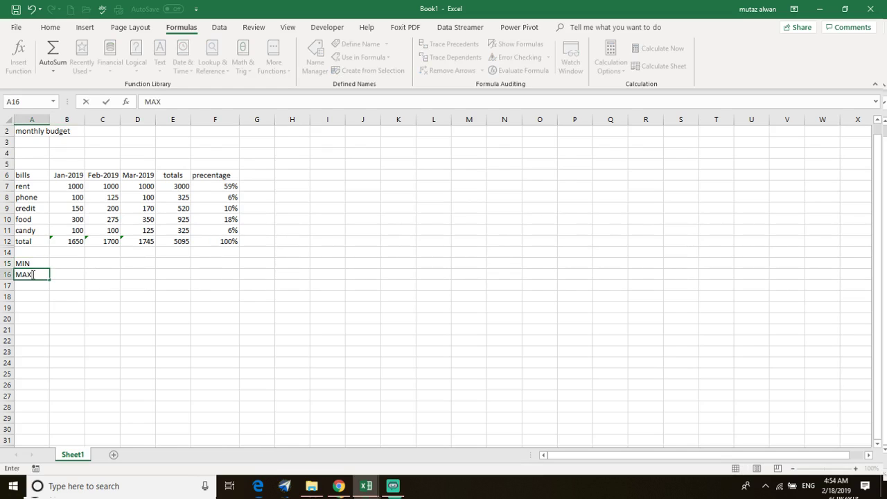
click(44, 289)
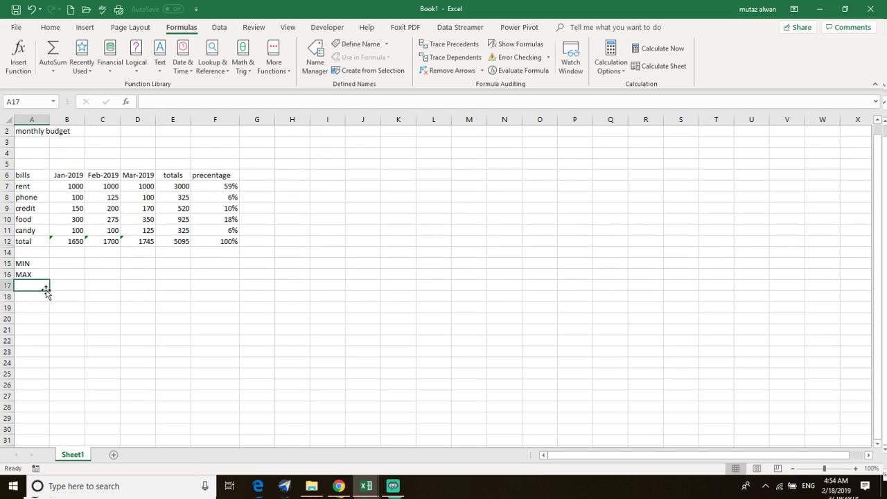
text(AV)
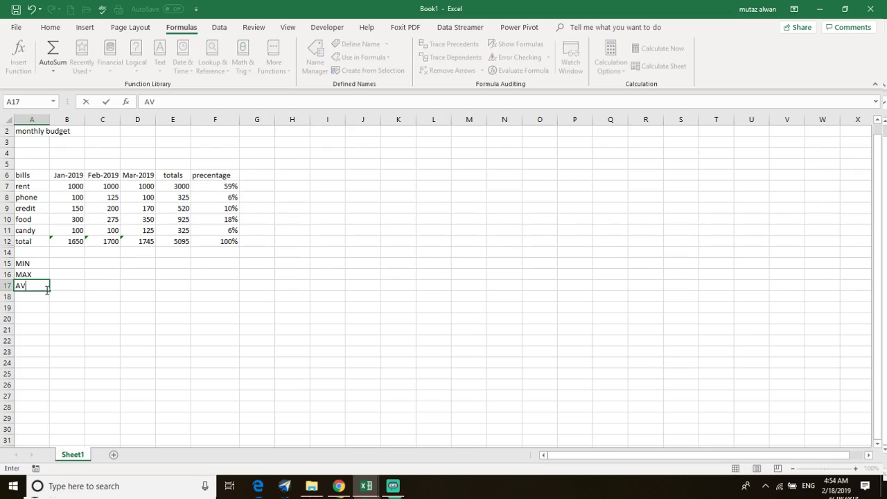
text(ERAGE)
click(47, 295)
Step: Search for the MIN function and insert it in B15 beside the MIN label
click(31, 266)
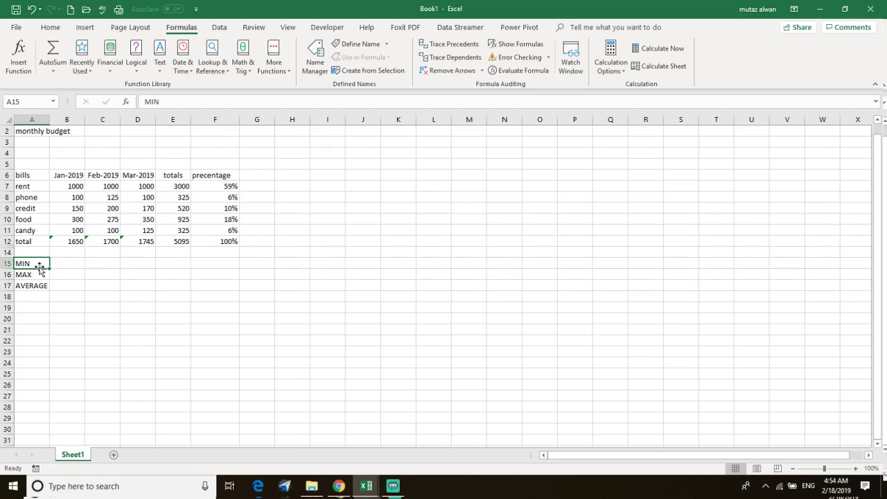
click(66, 261)
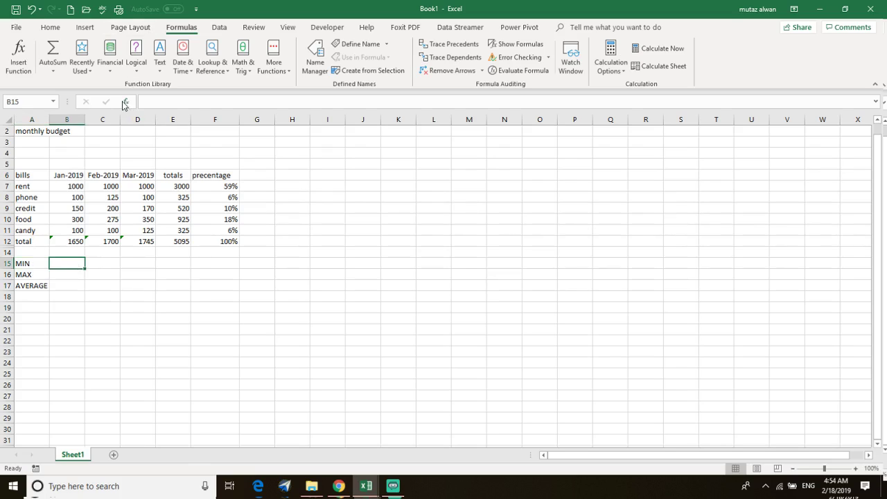
click(253, 71)
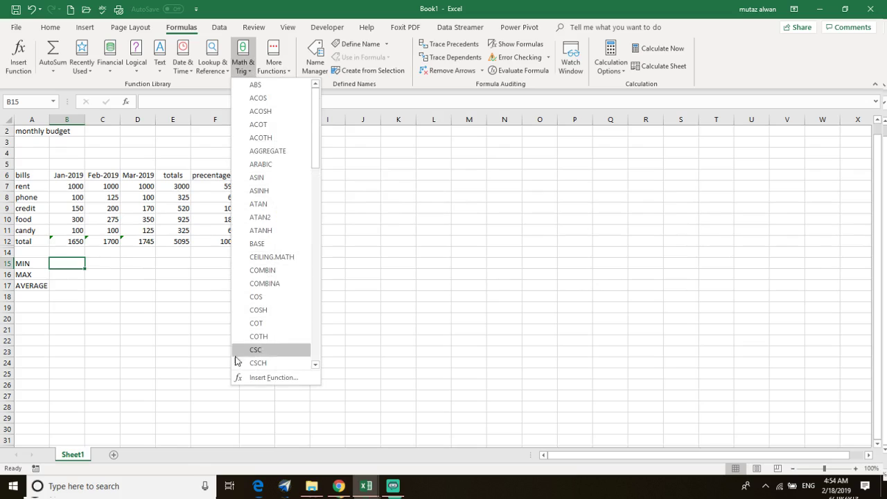
click(258, 378)
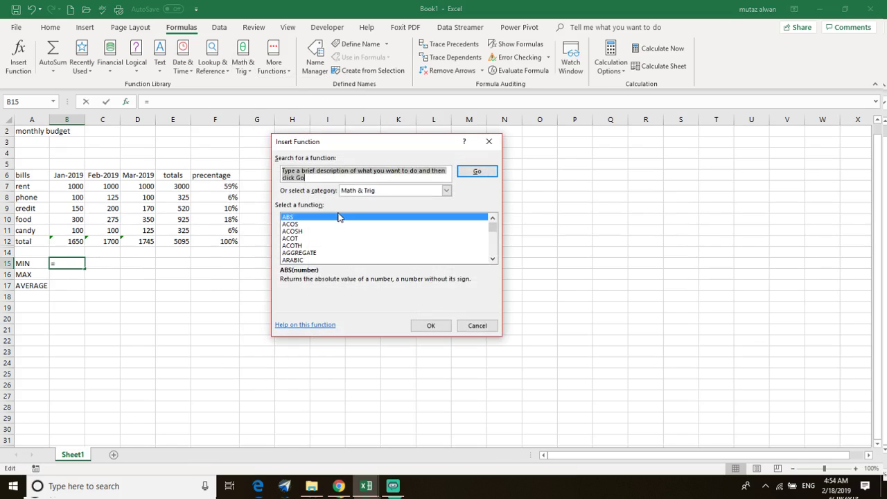
text(MI)
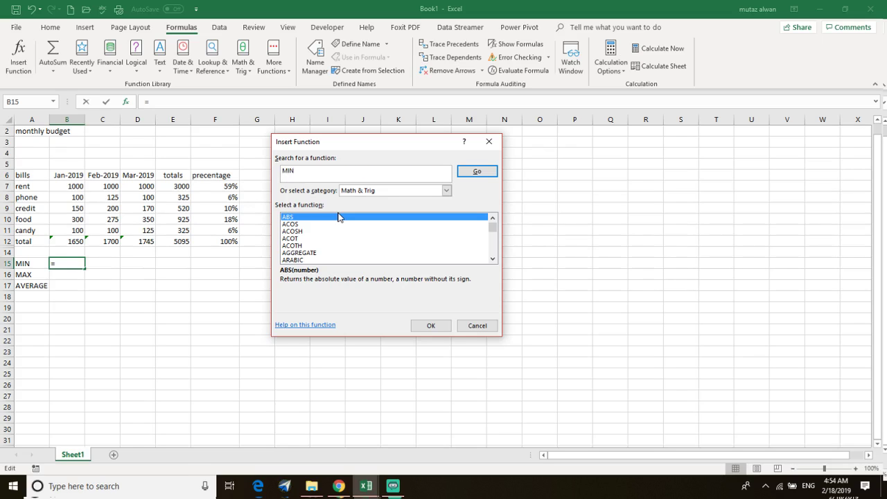
text(N)
key(Return)
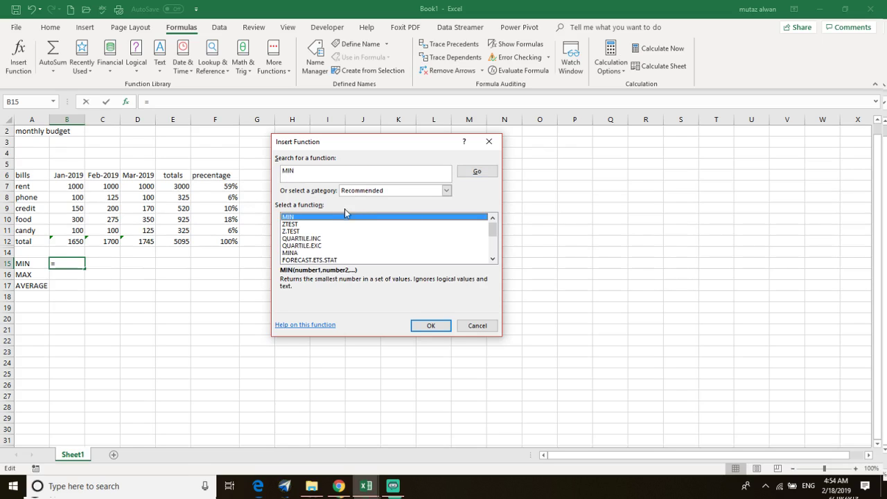
double_click(341, 217)
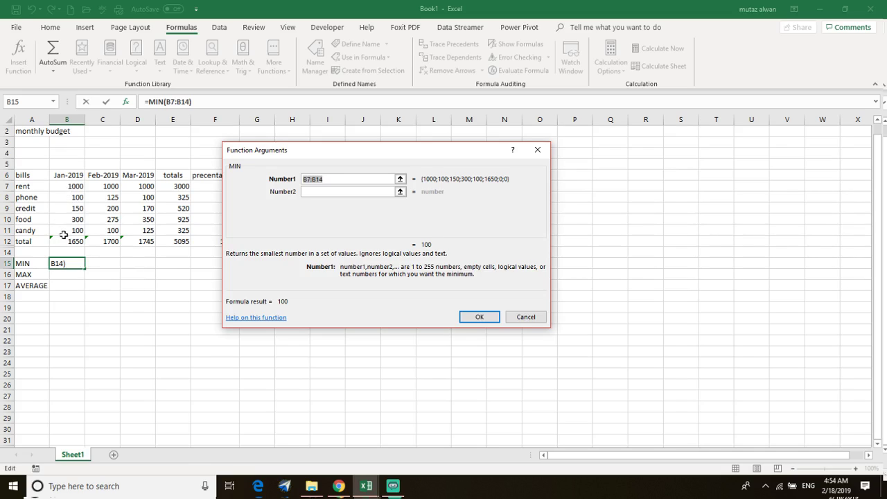
Step: Set the MIN function's range to B7:B11 and accept the formula
click(331, 179)
key(BackSpace)
text(1)
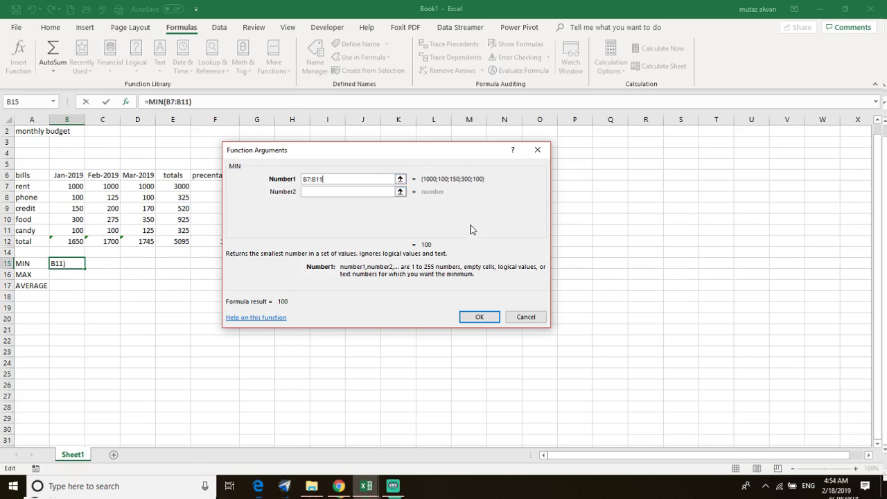
click(478, 319)
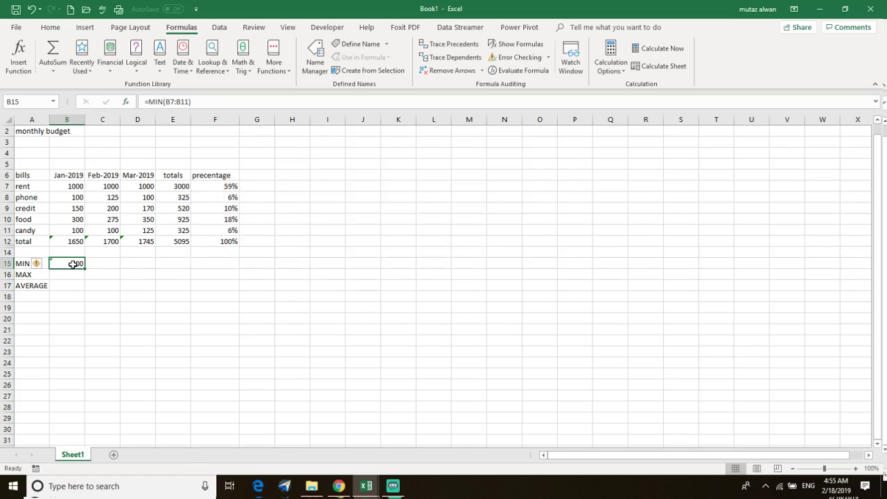
Step: Ignore the omitted-cells error on B15 and fill its MIN formula across to D15
click(44, 264)
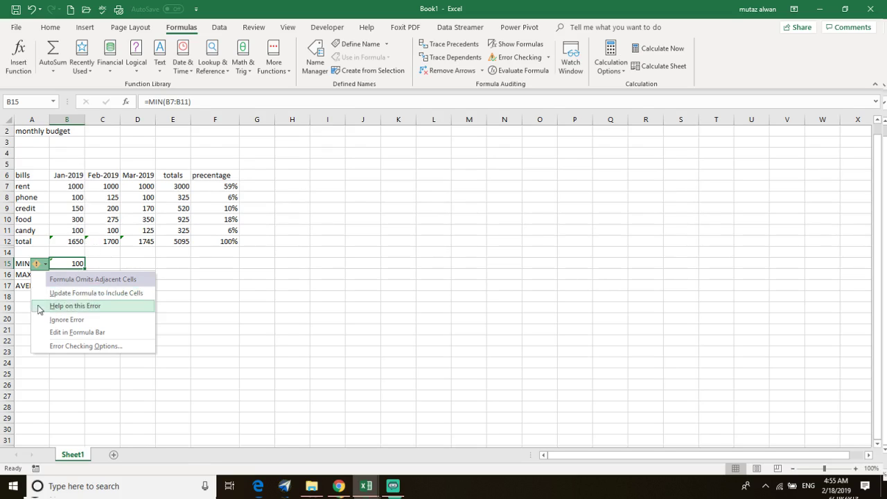
click(84, 319)
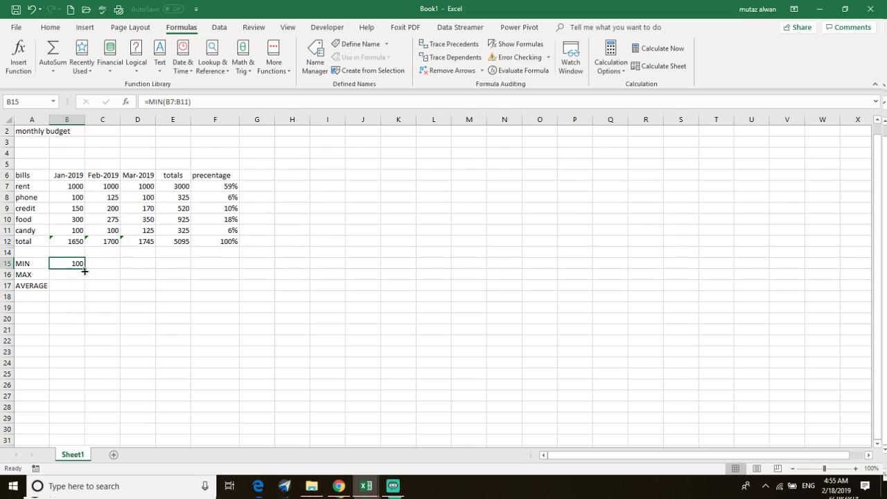
drag(84, 271, 155, 263)
click(133, 289)
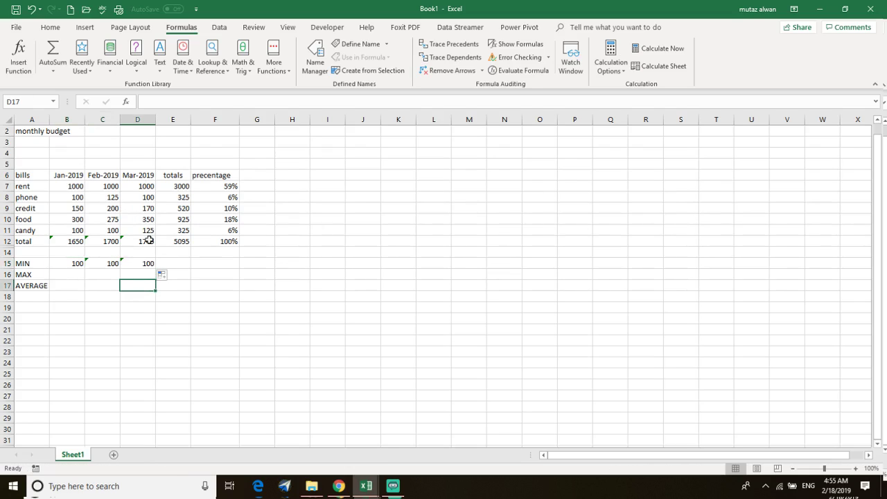
Step: Search for the MAX function and insert it in B16 beside the MAX label
click(68, 275)
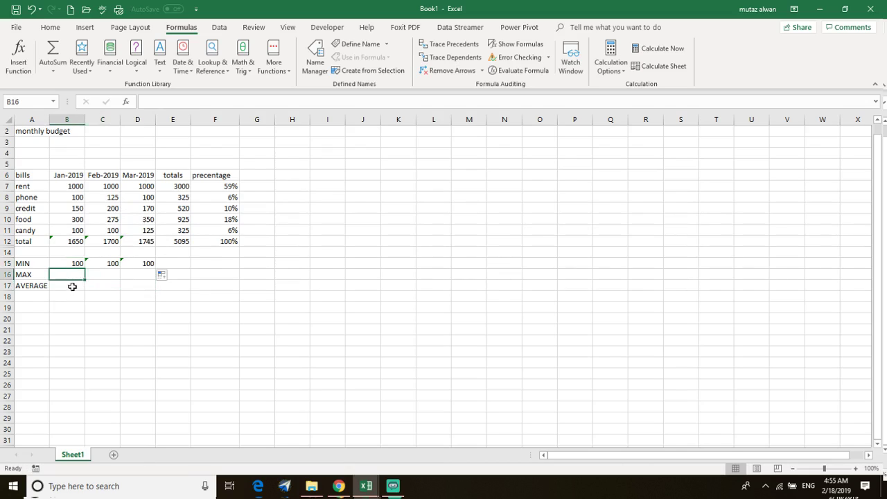
double_click(70, 275)
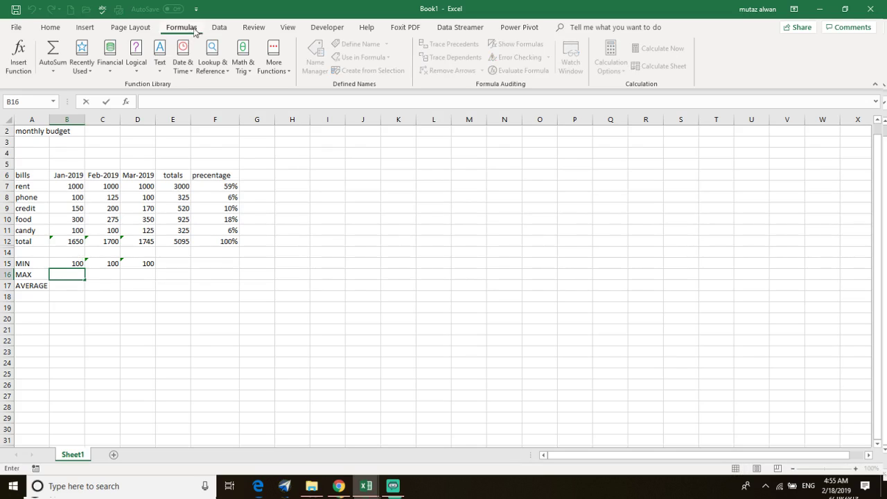
click(127, 101)
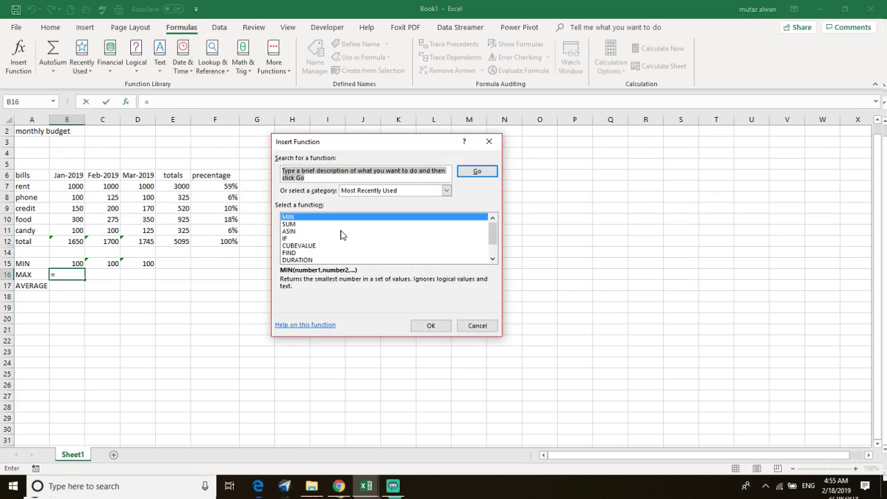
text(MAX)
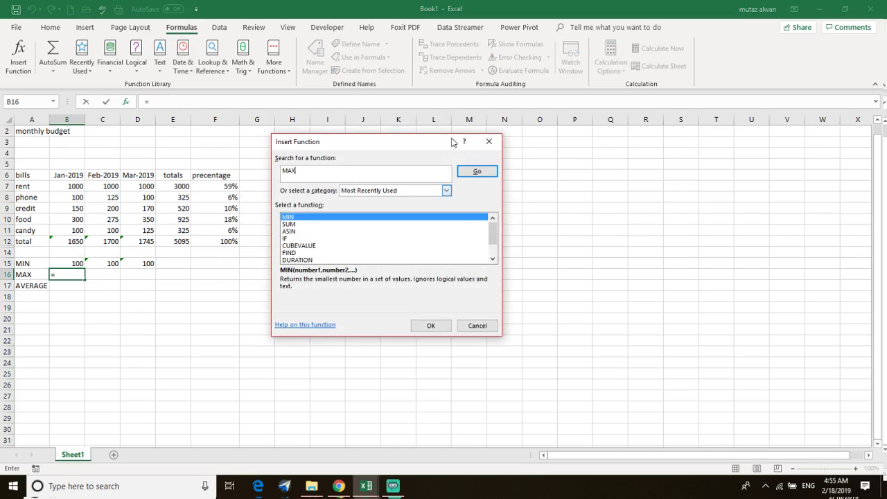
click(477, 173)
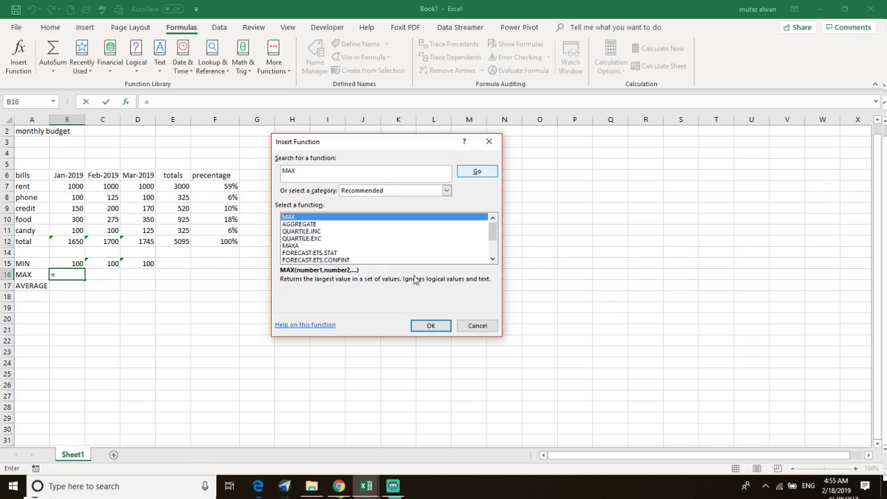
click(417, 323)
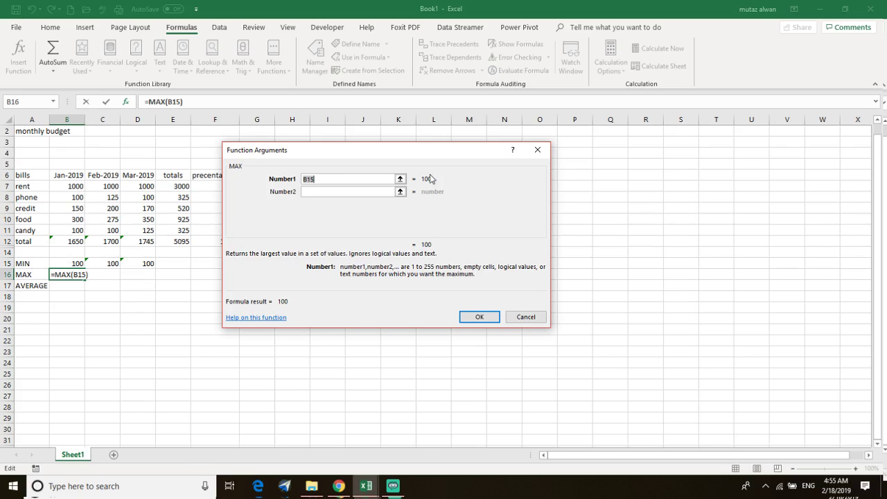
Step: Set the MAX function's range to B7:B11 and accept the formula
click(318, 180)
drag(318, 179, 303, 178)
text(B7:B11)
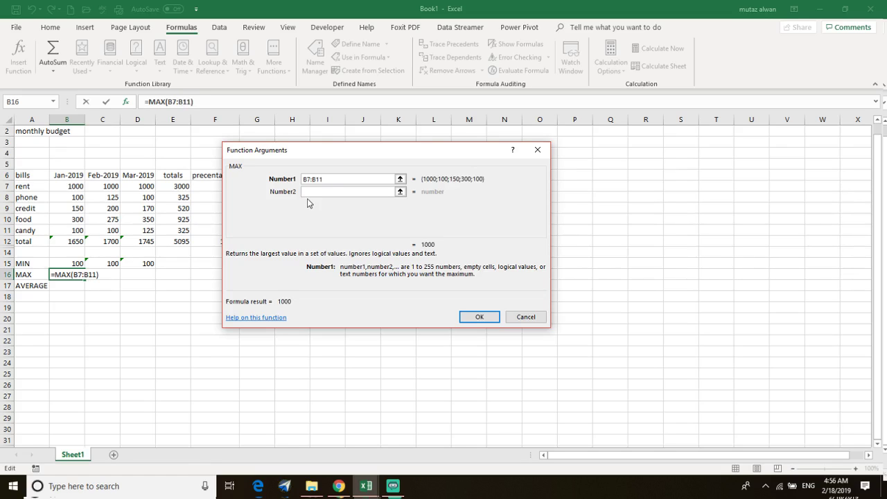
key(Return)
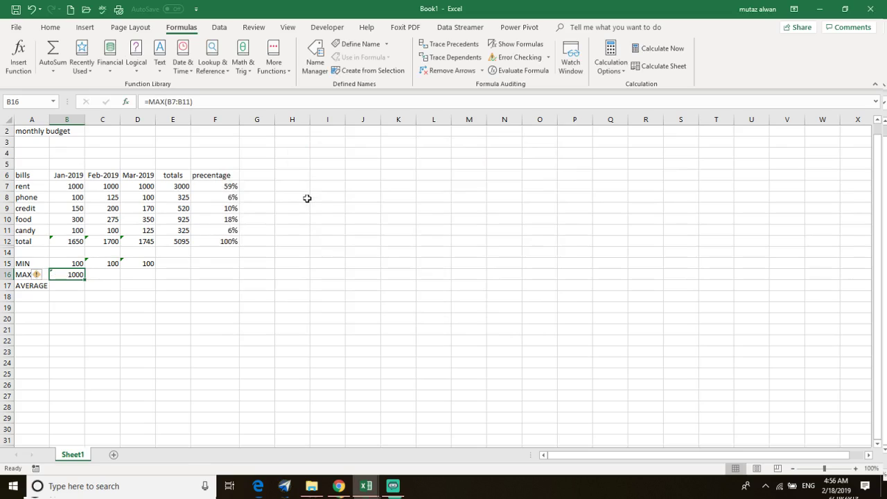
Step: Copy the MAX formula from B16 into C16 and D16, and check the pasted February formula
right_click(76, 275)
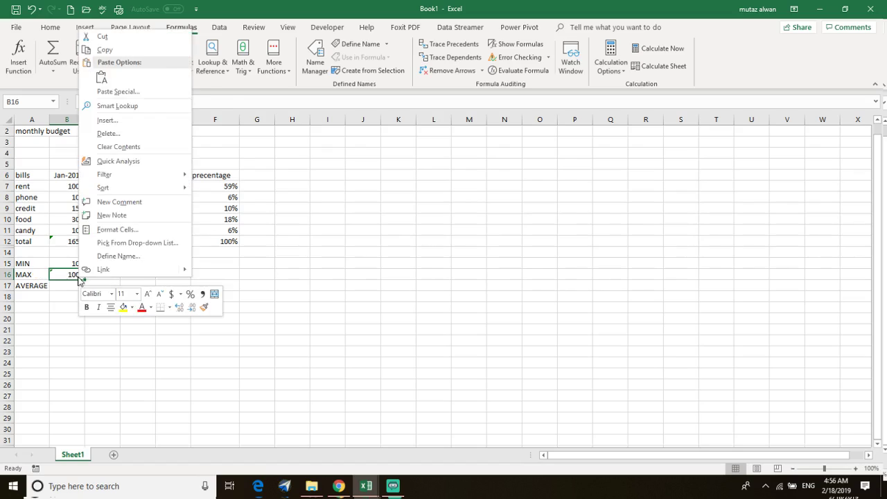
click(74, 272)
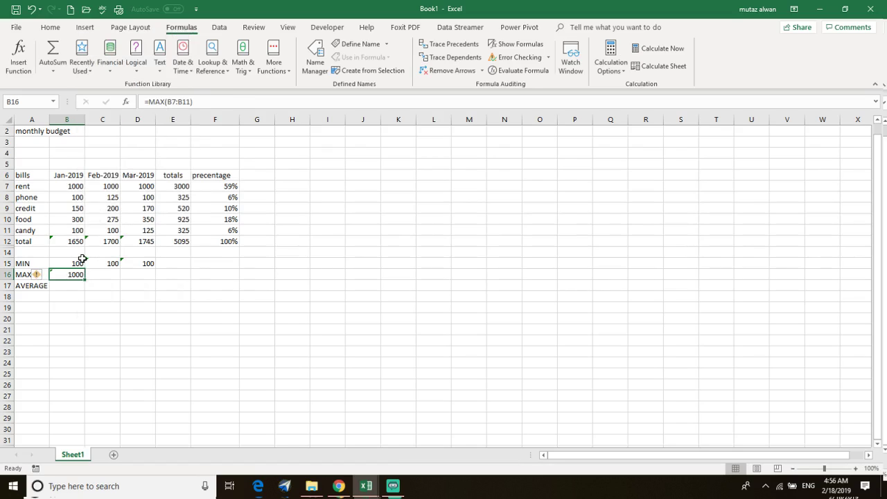
key(ctrl+c)
click(111, 278)
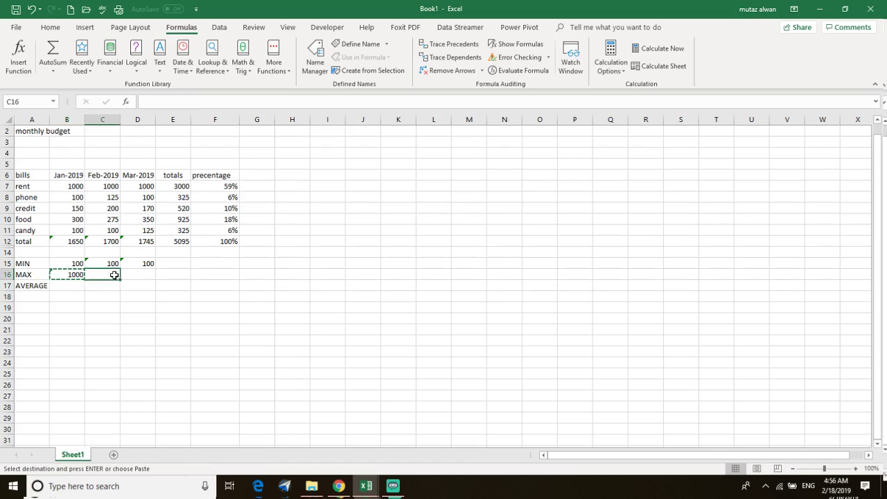
key(ctrl+v)
click(146, 275)
key(ctrl+v)
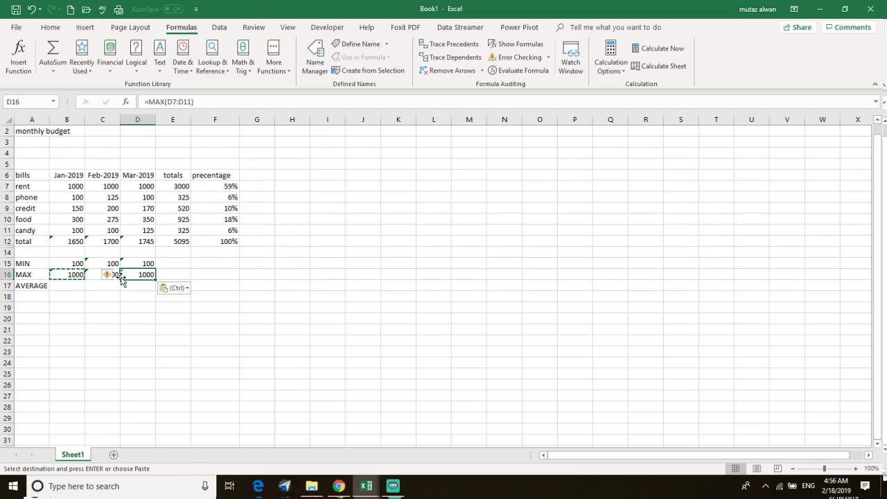
click(78, 298)
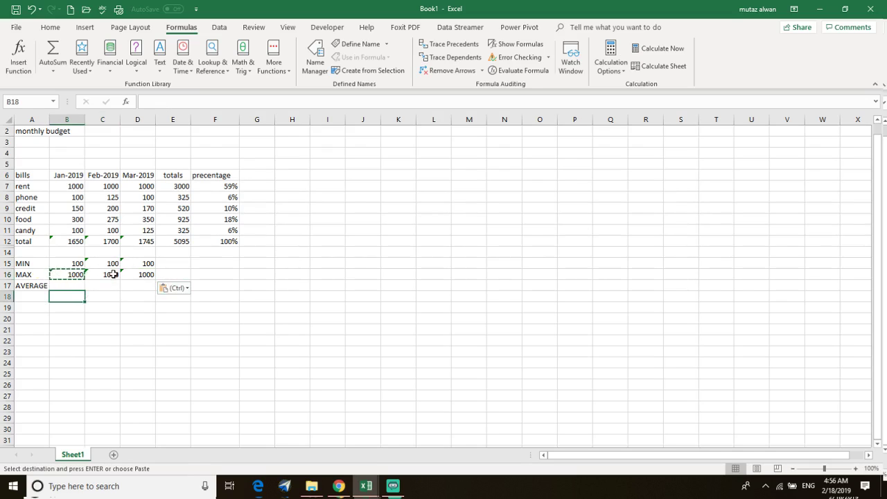
click(113, 274)
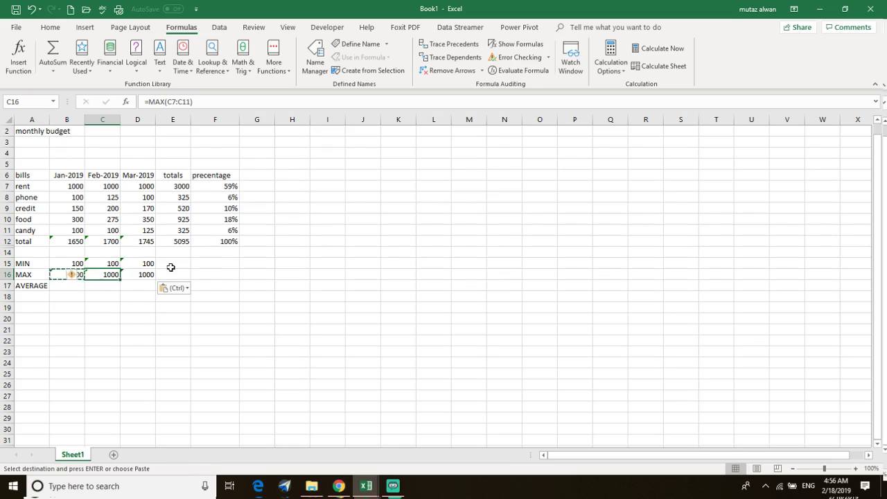
click(135, 286)
click(107, 275)
click(67, 286)
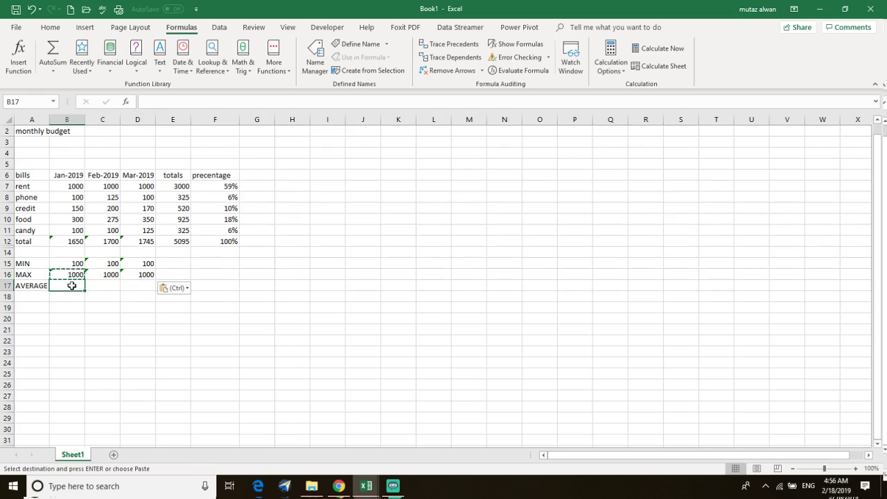
click(125, 101)
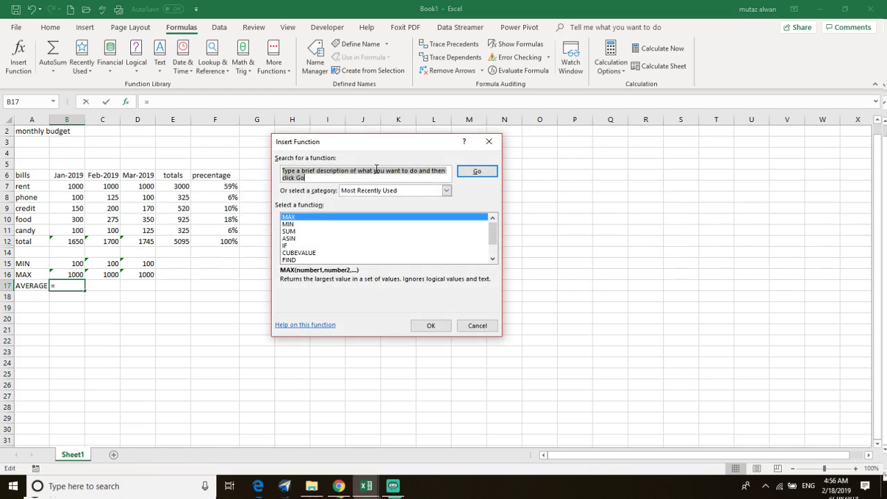
text(AVERAGE)
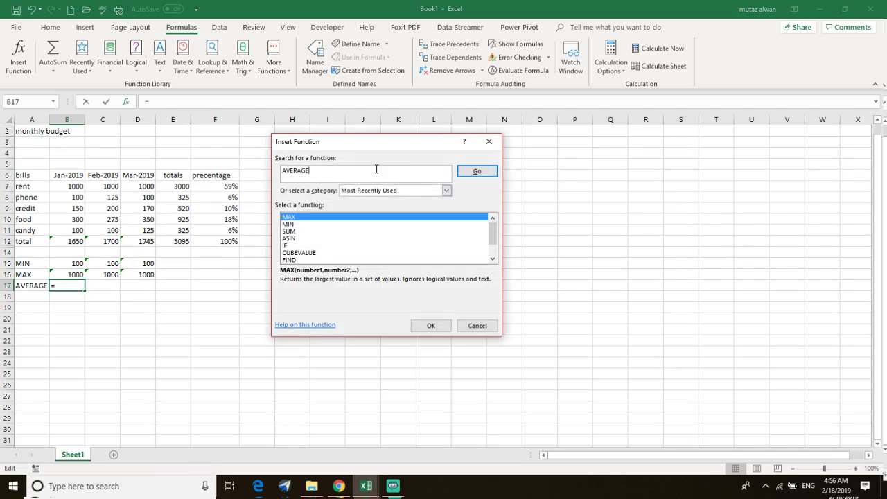
click(427, 324)
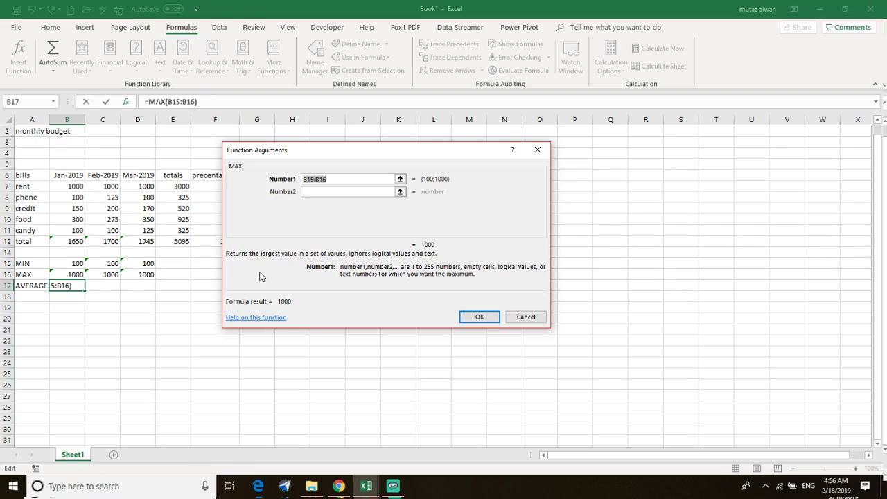
click(336, 179)
text(7)
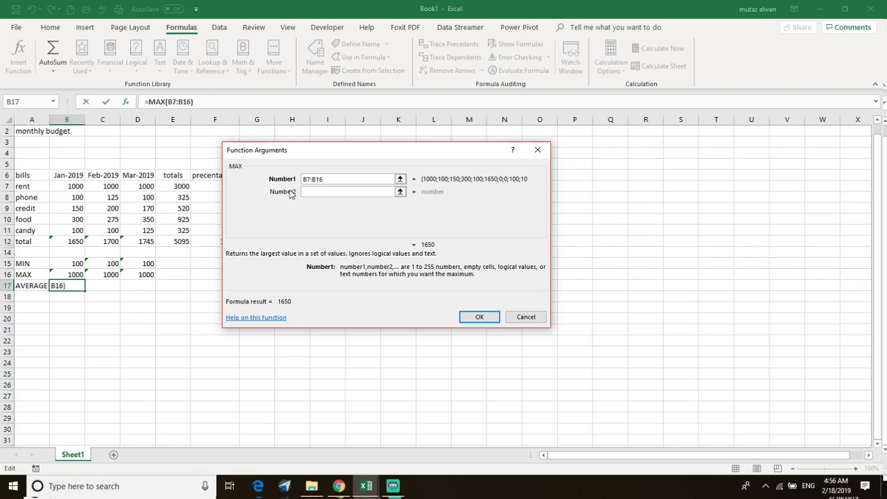
key(BackSpace)
text(1)
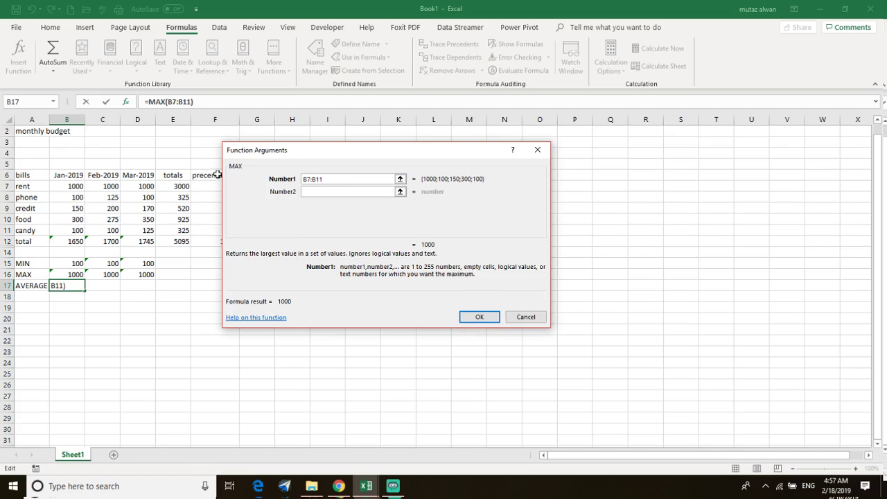
click(523, 318)
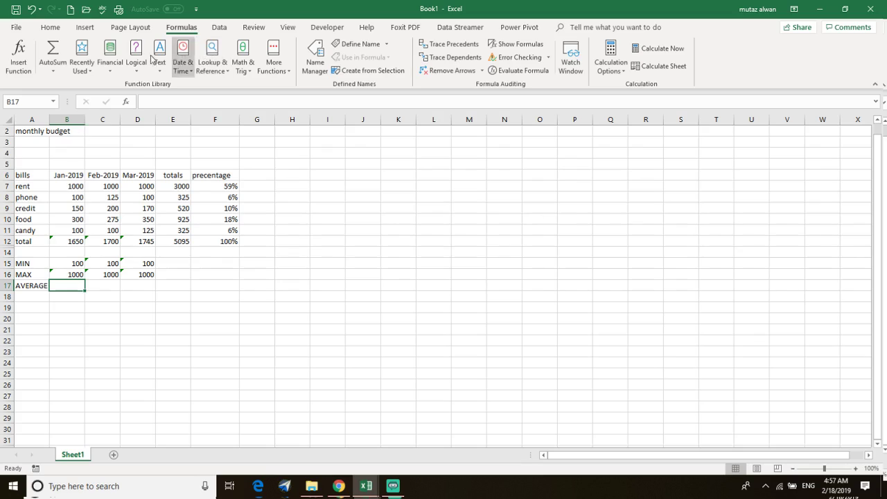
Step: Search for the AVERAGE function and insert it in B17 beside the AVERAGE label
click(126, 102)
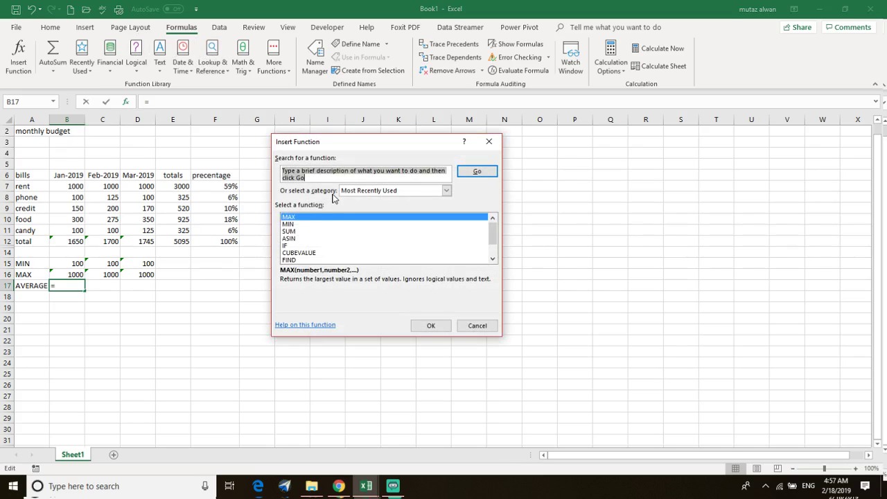
text(AVERAGE)
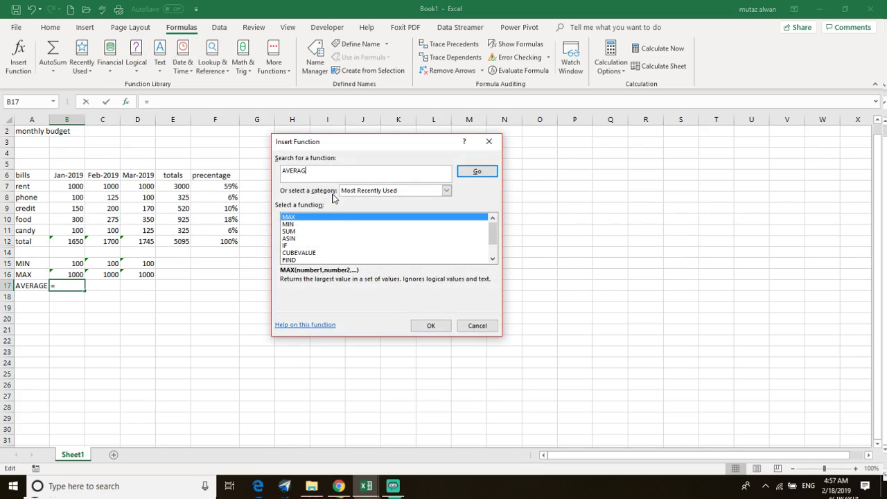
click(477, 172)
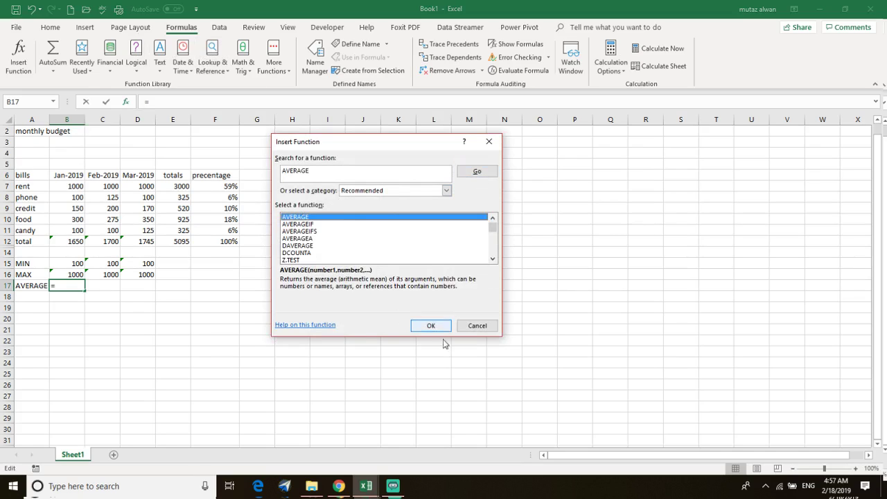
click(429, 327)
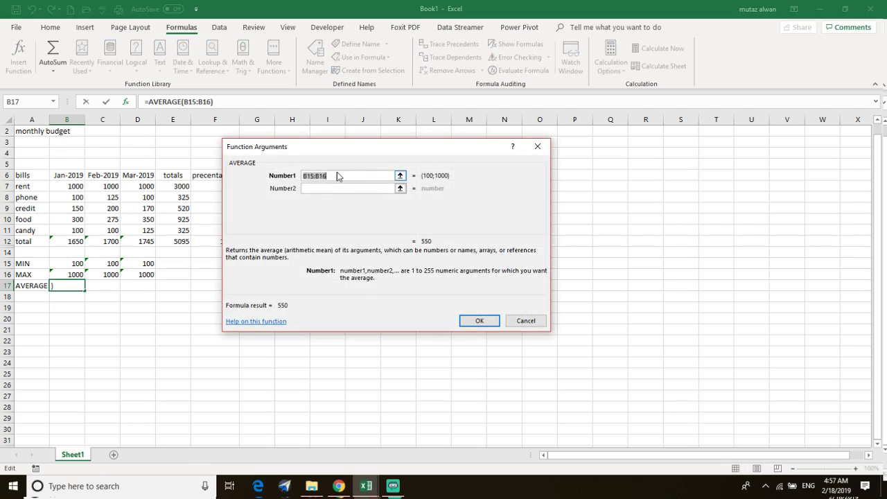
Step: Set the AVERAGE function's range to B7:B11 and accept the formula
click(314, 175)
key(BackSpace)
key(BackSpace)
text(7)
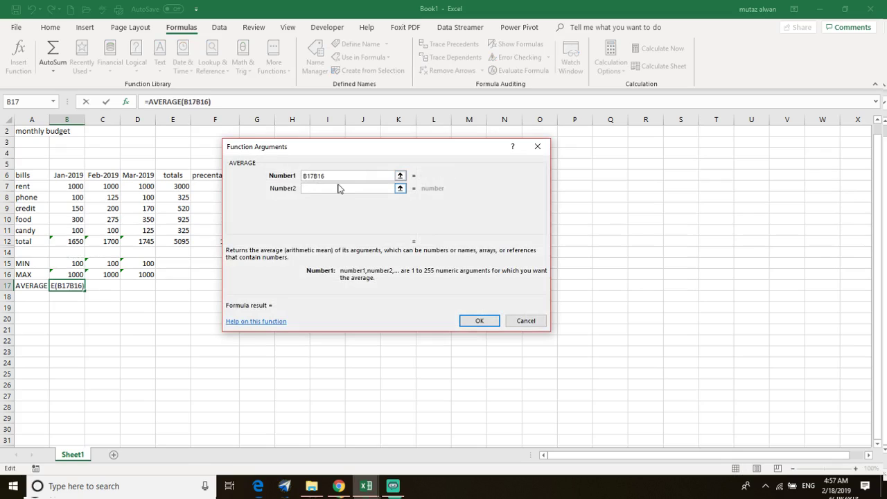
key(BackSpace)
key(BackSpace)
text(7:)
key(BackSpace)
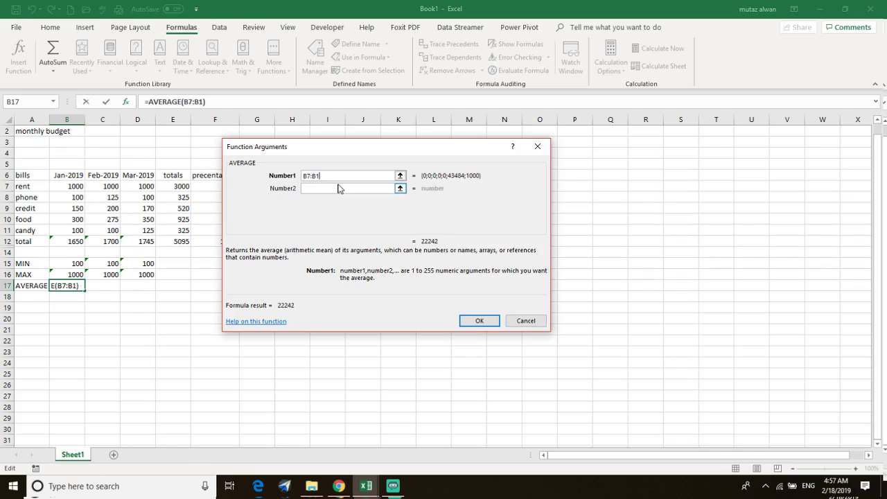
text(1)
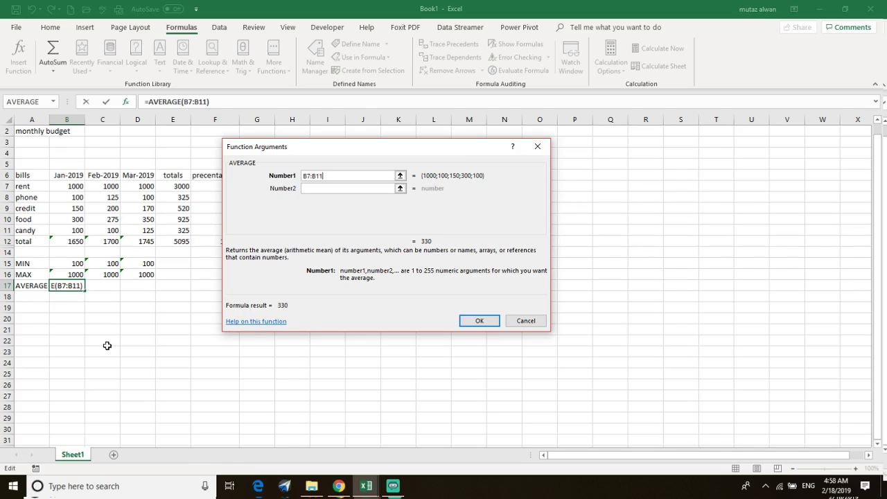
click(487, 323)
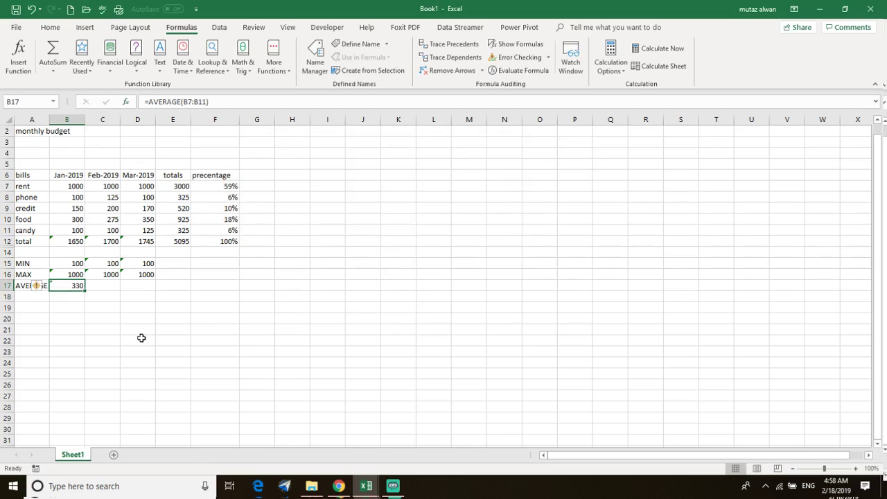
click(108, 284)
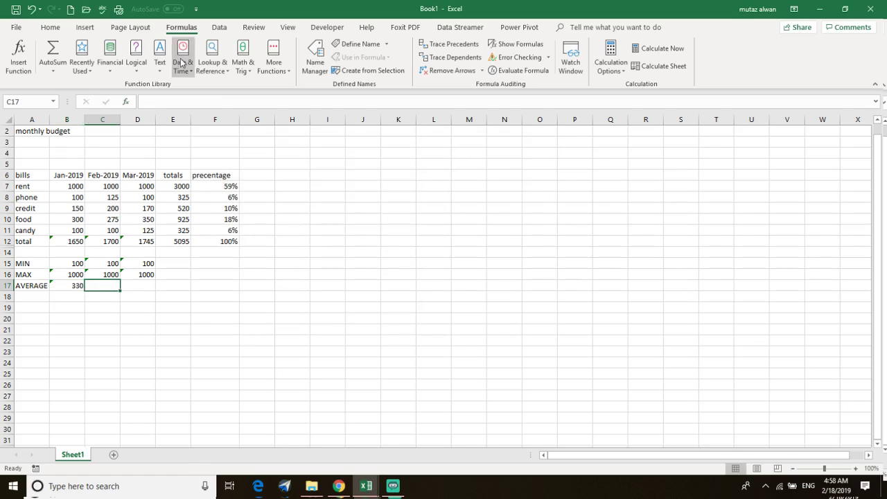
click(128, 102)
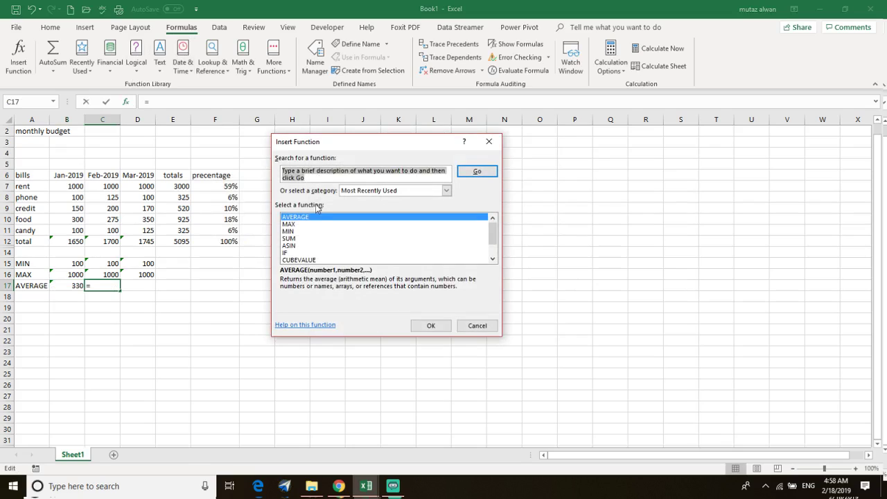
text(AVE)
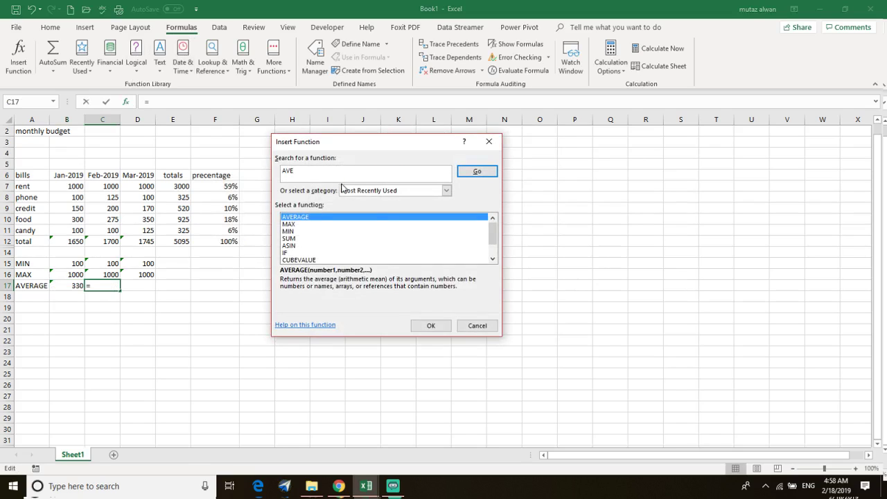
click(430, 326)
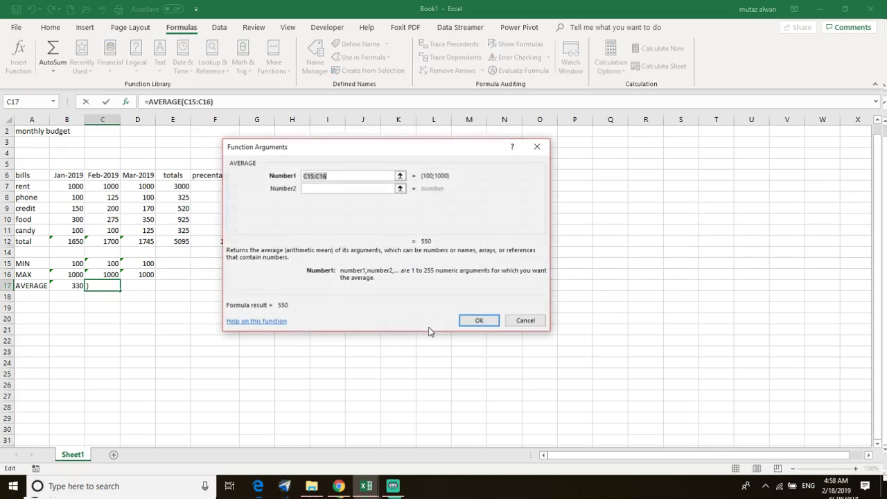
click(521, 320)
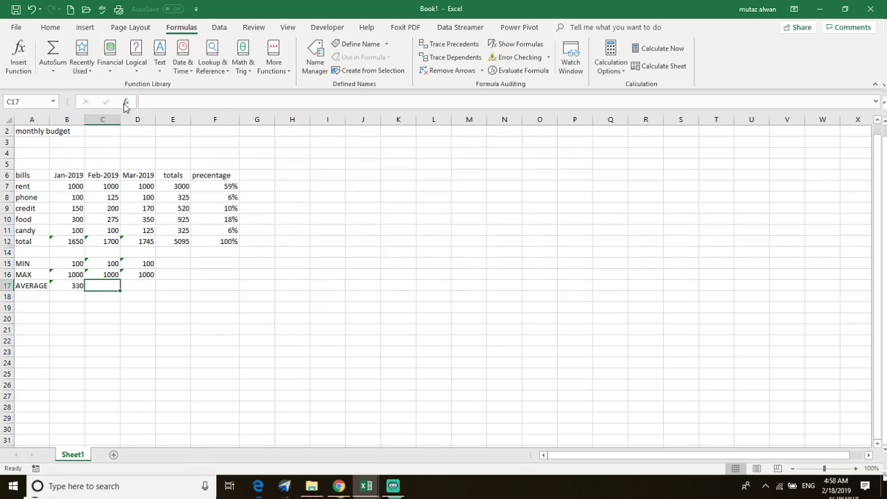
click(125, 102)
text(AVE)
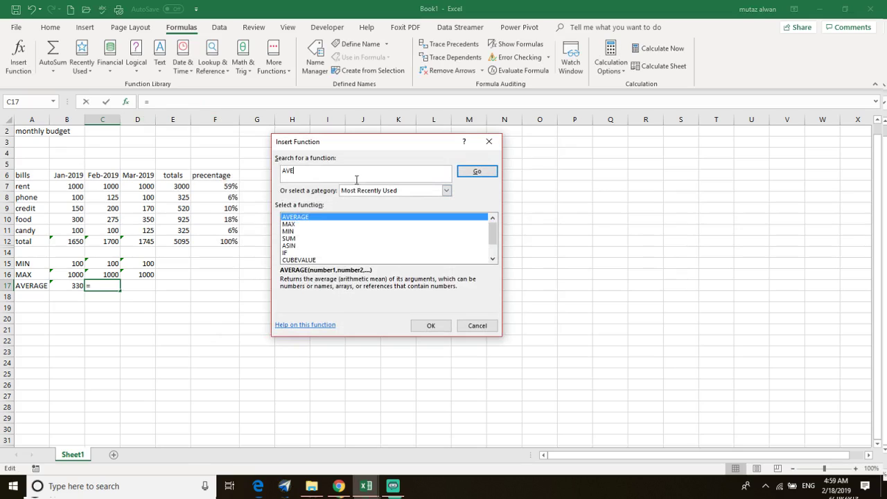
click(483, 170)
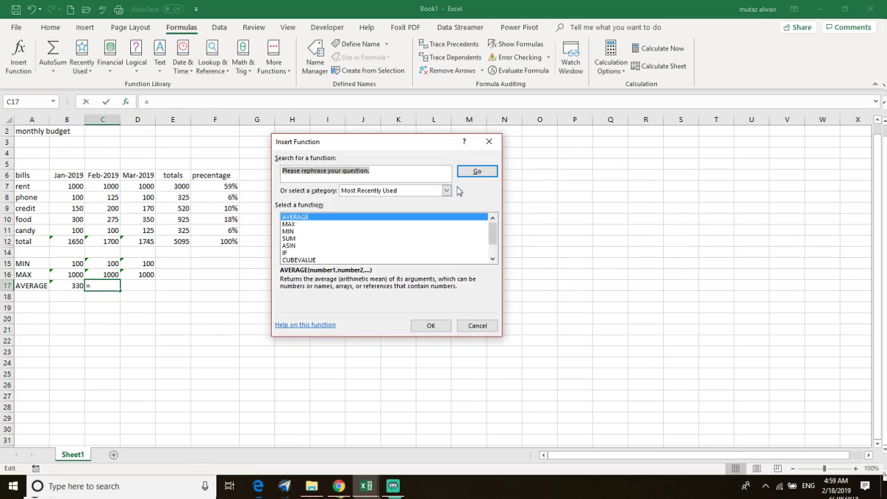
click(475, 171)
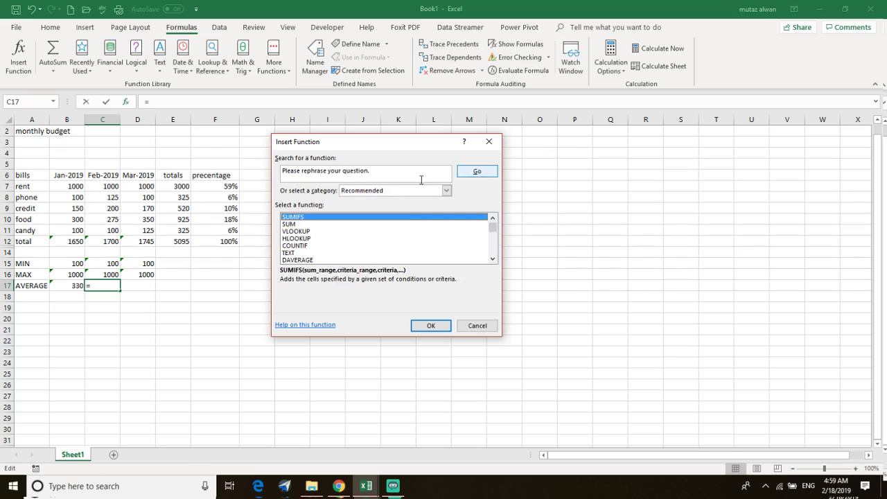
click(394, 173)
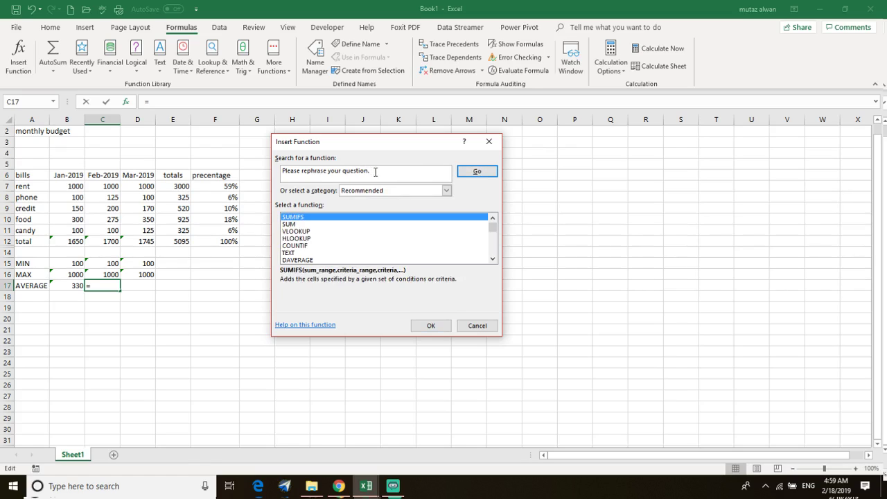
drag(262, 180, 261, 176)
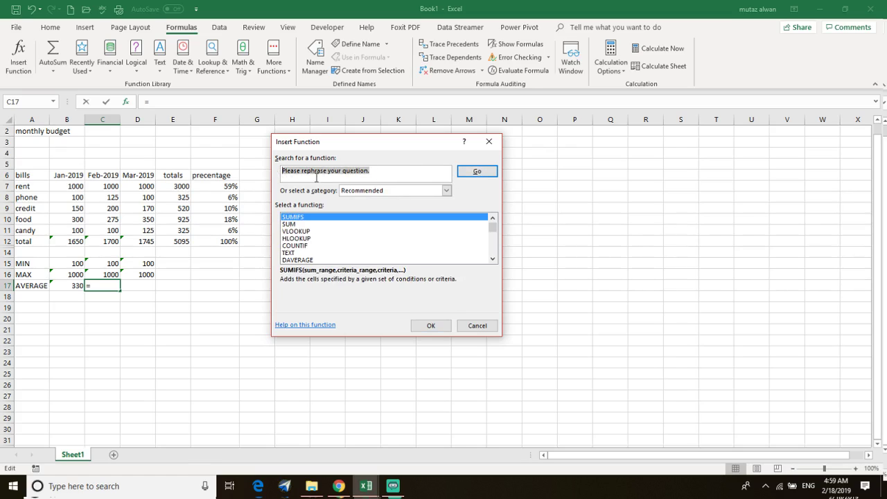
text(AVE)
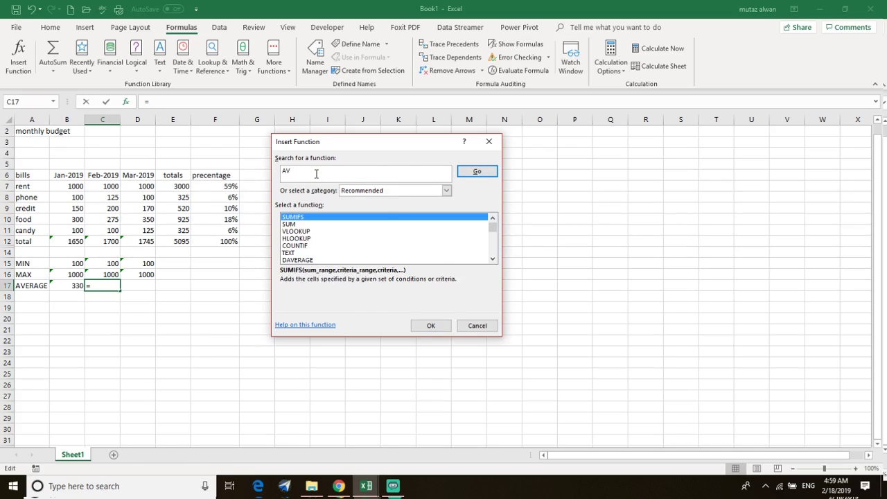
click(437, 327)
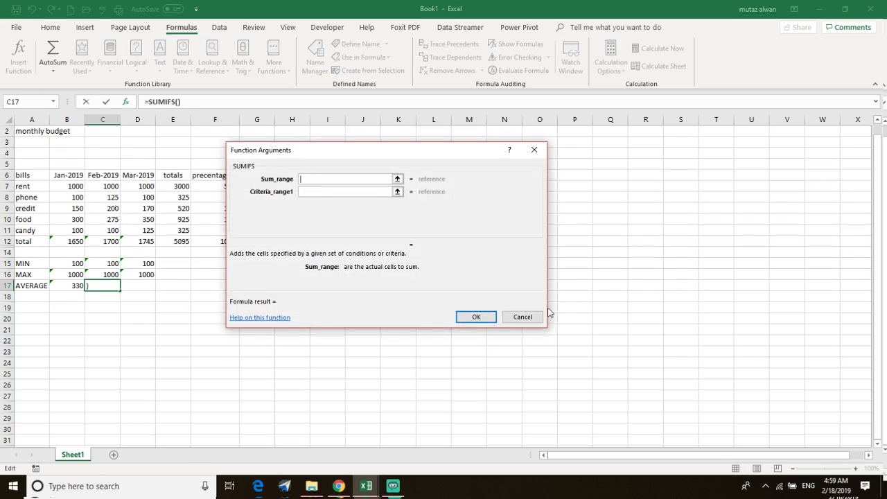
click(525, 318)
Step: Search for the AVERAGE function and insert it in C17 for February
click(126, 102)
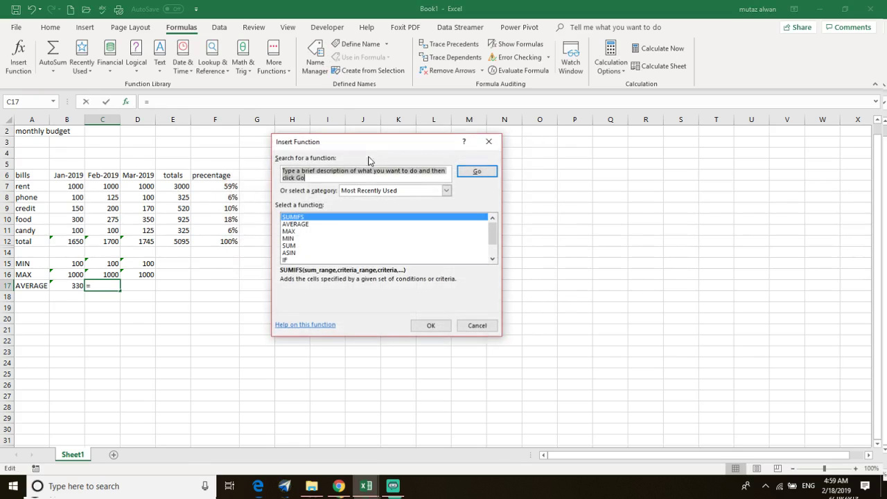
text(AVE)
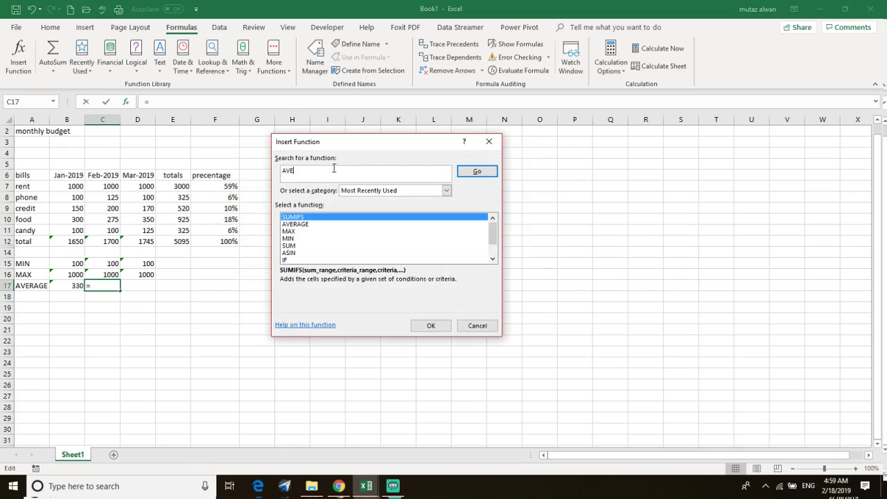
click(477, 172)
drag(380, 173, 279, 174)
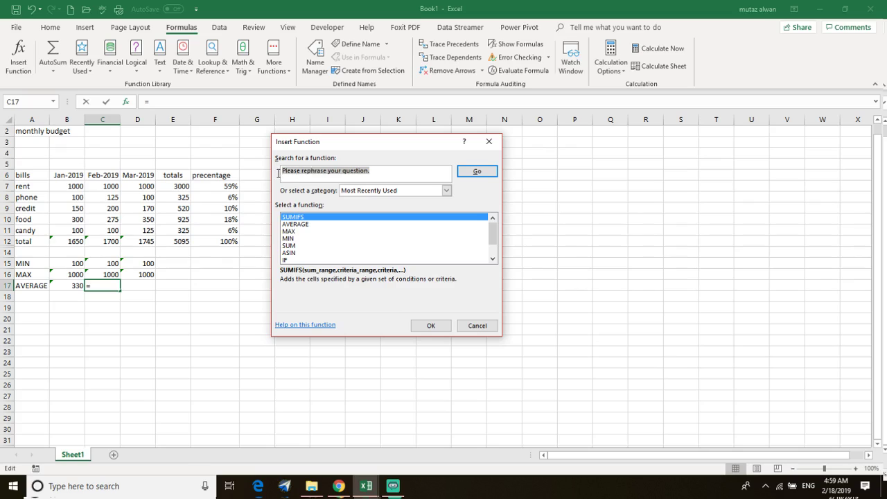
text(AVERAGE)
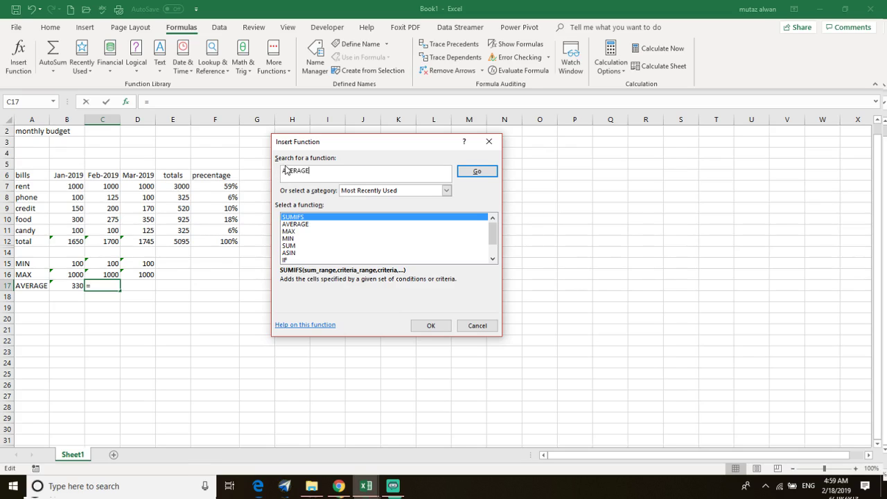
click(493, 173)
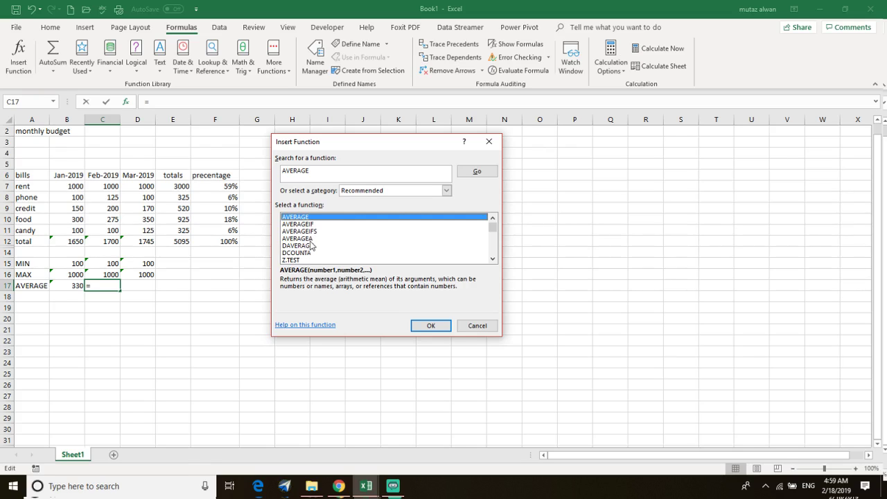
double_click(306, 218)
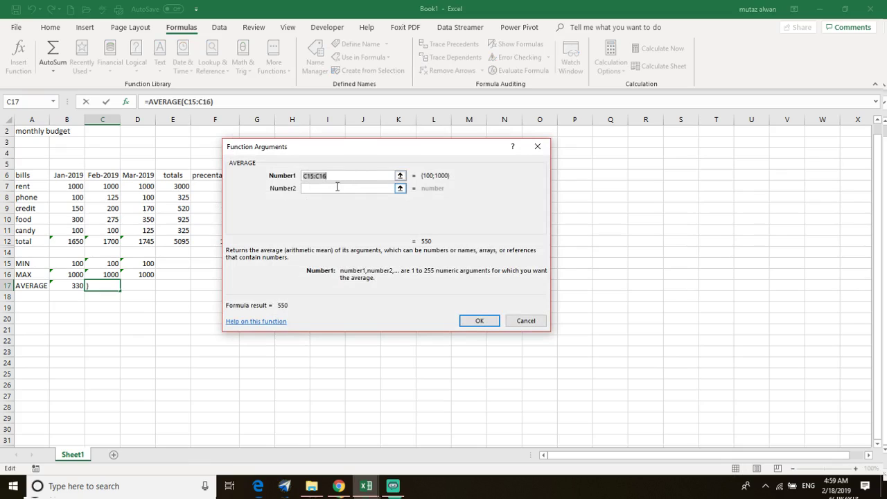
Step: Set the February AVERAGE function's range to C7:C11 and accept the formula
click(314, 177)
key(BackSpace)
key(BackSpace)
text(7)
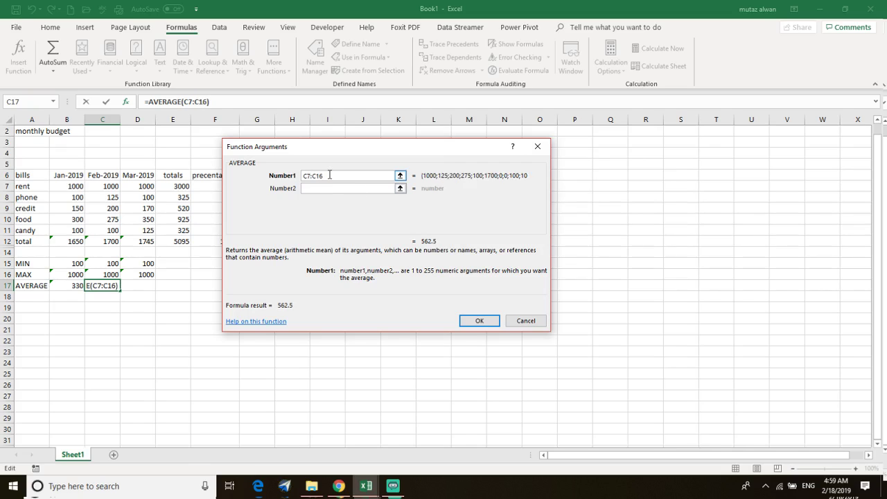
key(BackSpace)
text(1)
click(480, 321)
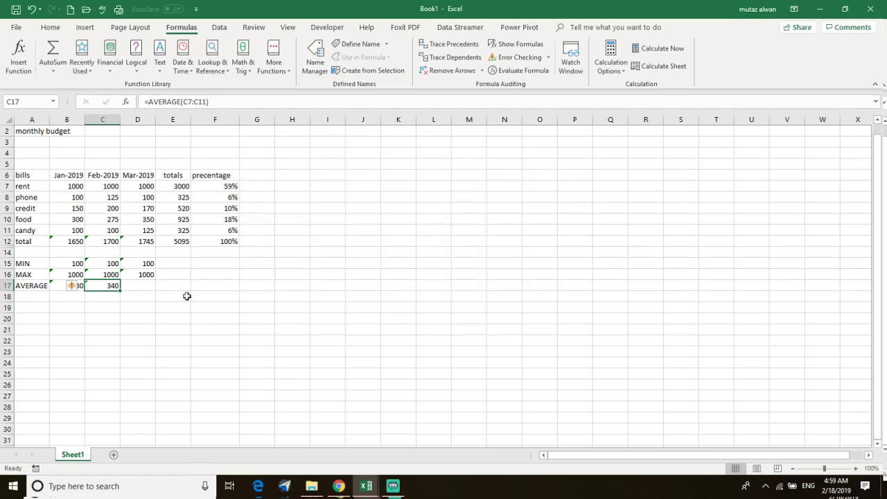
Step: Ignore the formula error flagged on C17 and copy its AVERAGE formula into D17 for March
click(76, 290)
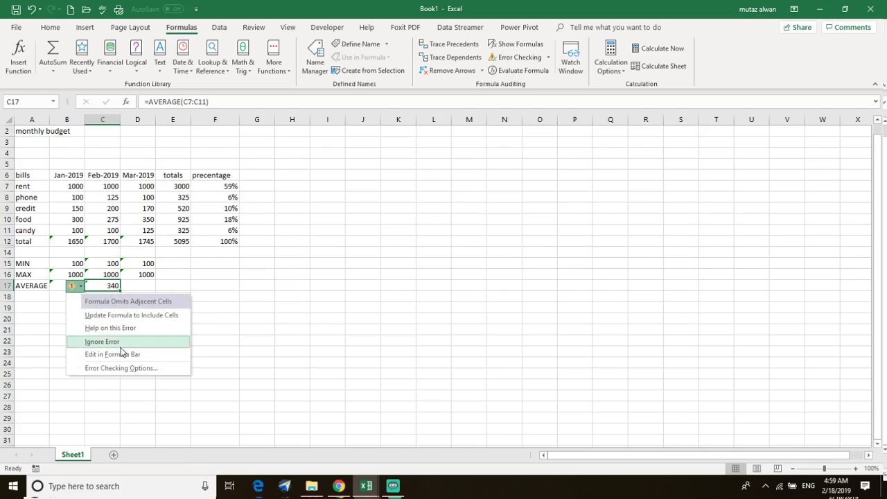
click(120, 346)
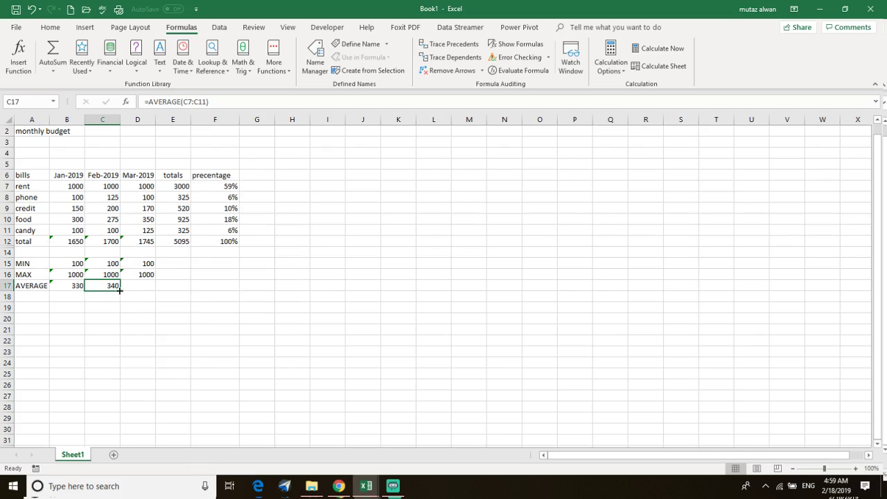
drag(120, 291, 154, 292)
click(140, 315)
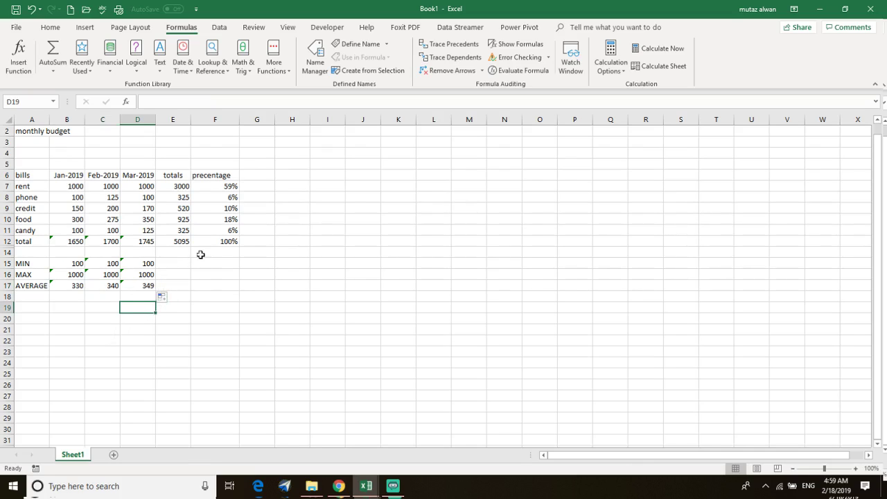
Step: Clear the total row cells B12:E12 together with the totals column cells E7:E11
drag(58, 239, 175, 240)
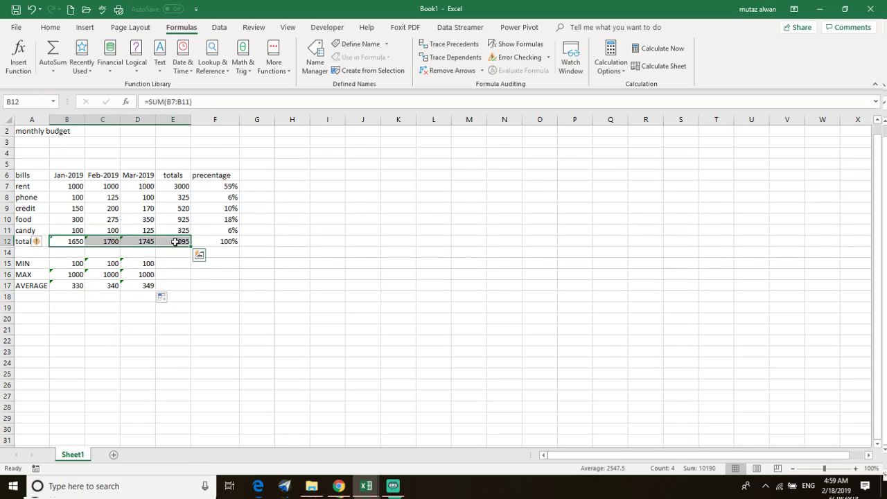
drag(185, 189, 196, 185)
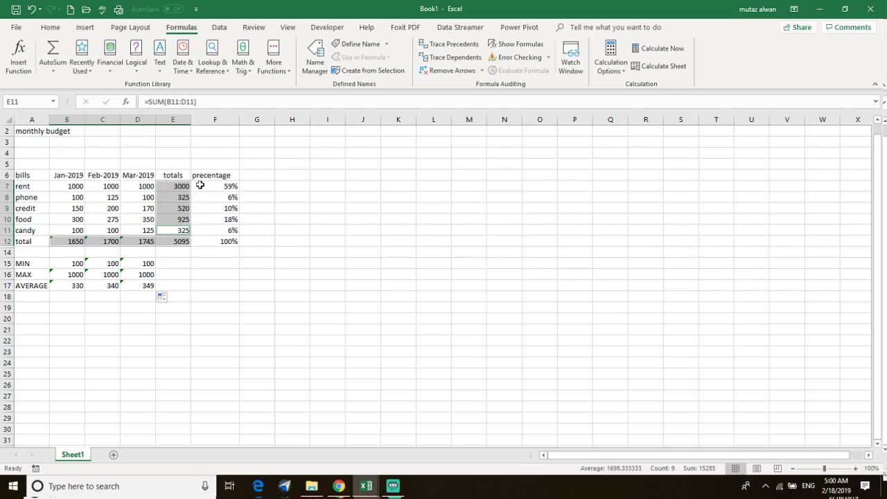
key(Delete)
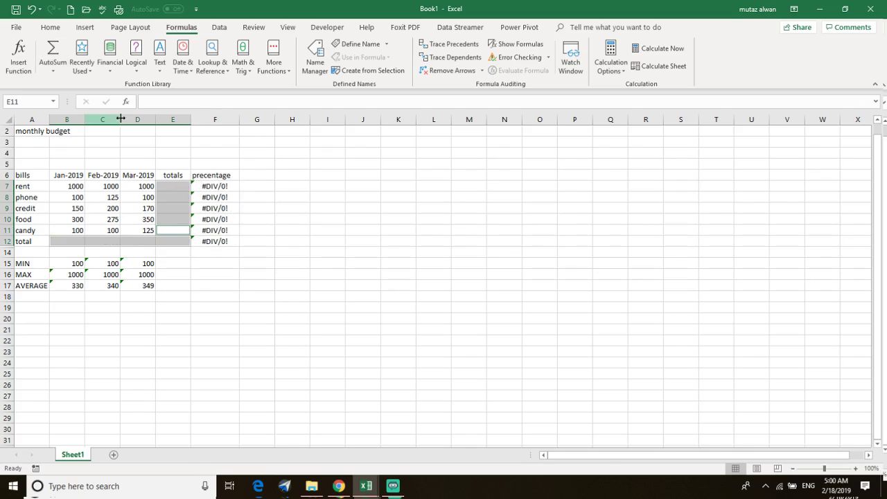
click(167, 183)
Step: Total the January bills in B12 with AutoSum over B7:B11 and copy the formula into C12 and D12
click(70, 242)
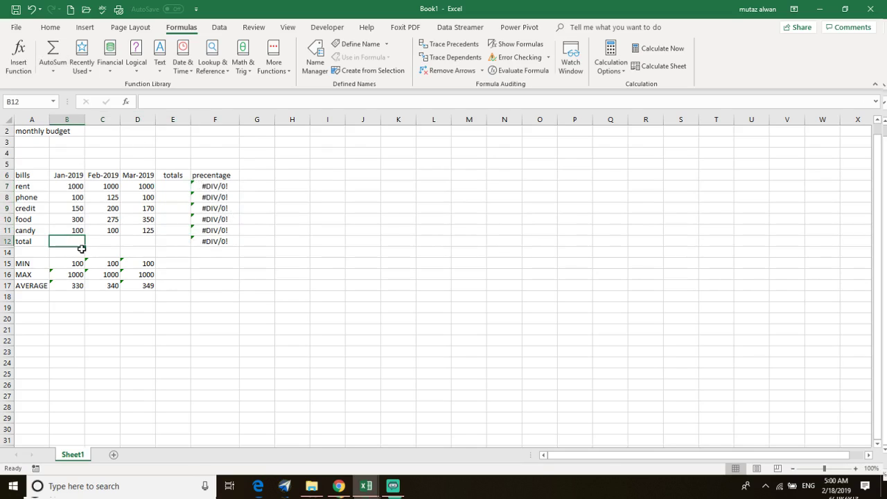
click(53, 50)
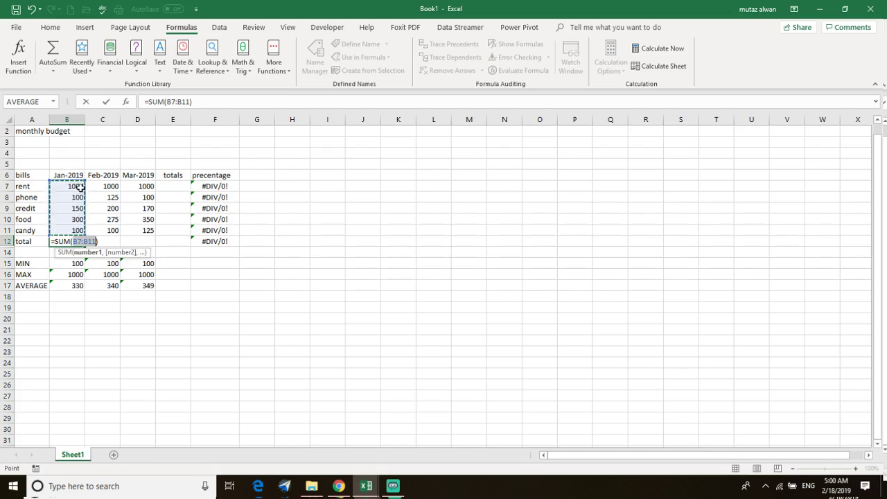
mouse_move(85, 181)
mouse_down()
mouse_move(91, 126)
mouse_move(85, 181)
mouse_up()
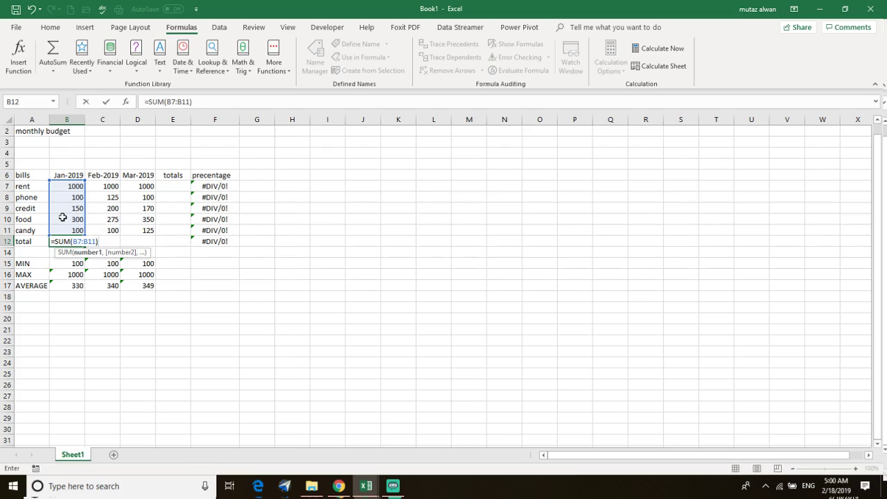
key(Return)
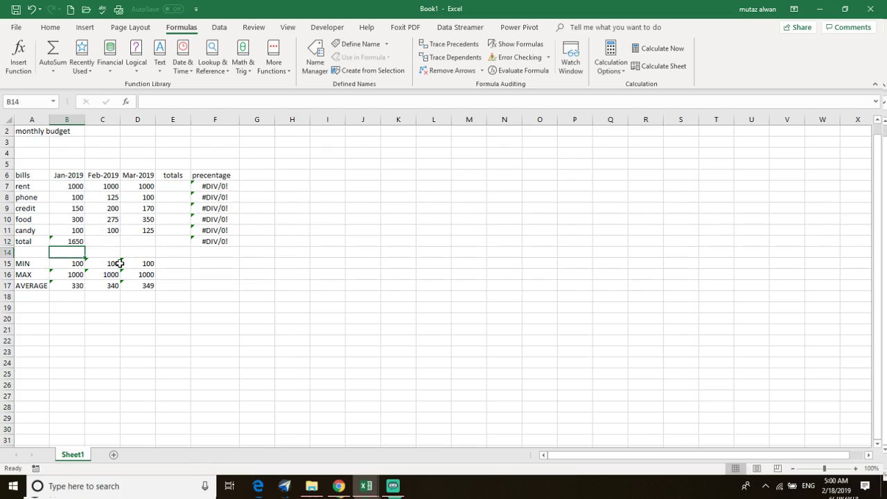
click(74, 241)
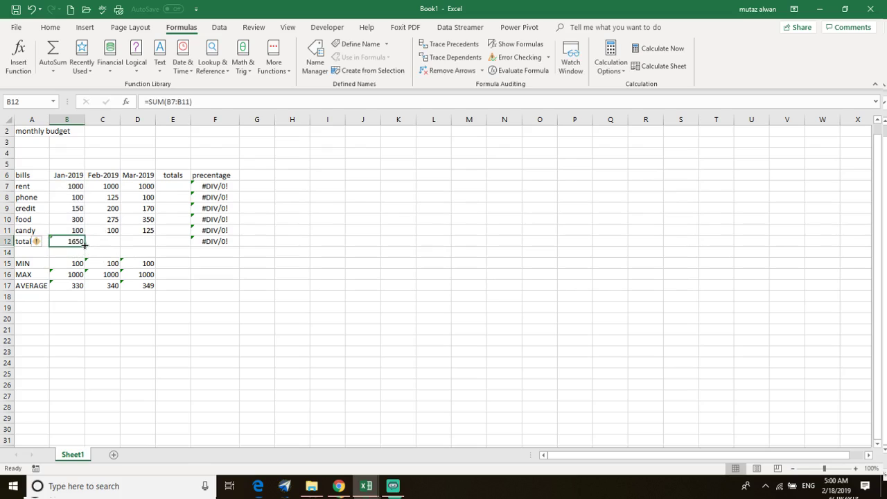
drag(85, 246, 155, 240)
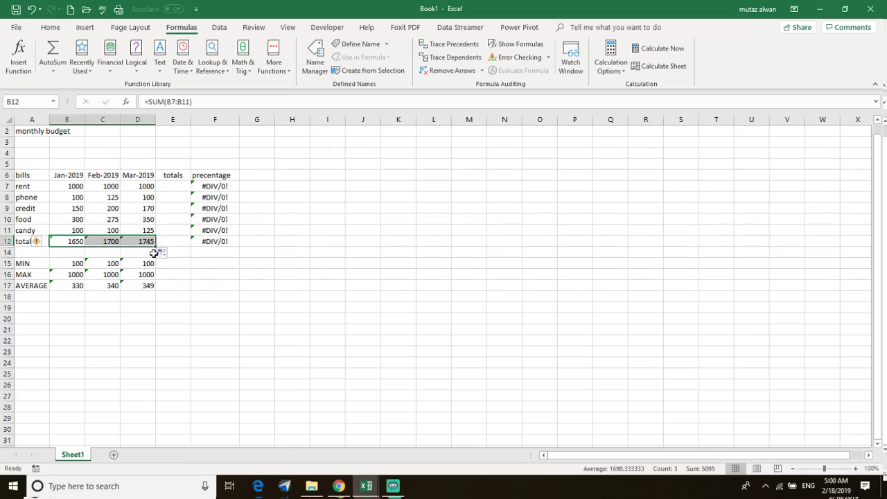
Step: Inspect the SUM formulas of the March total in D12 and the February total in C12, removing the stray reference from D12
double_click(144, 241)
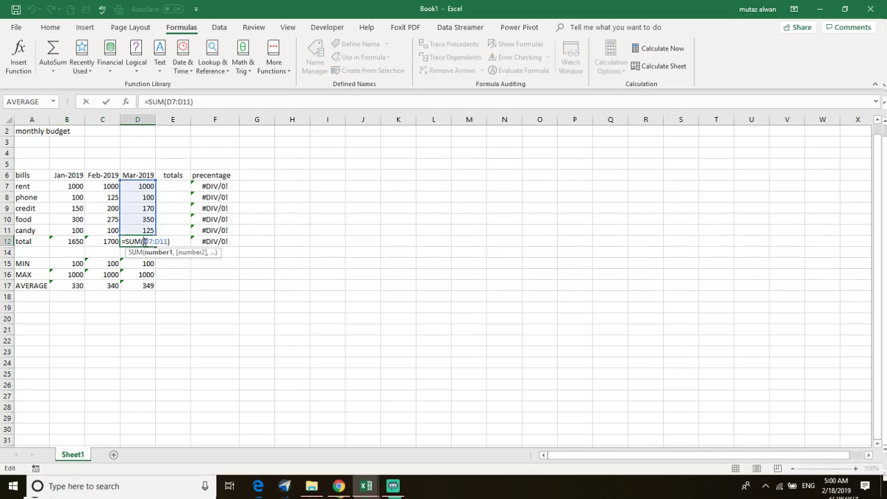
click(109, 241)
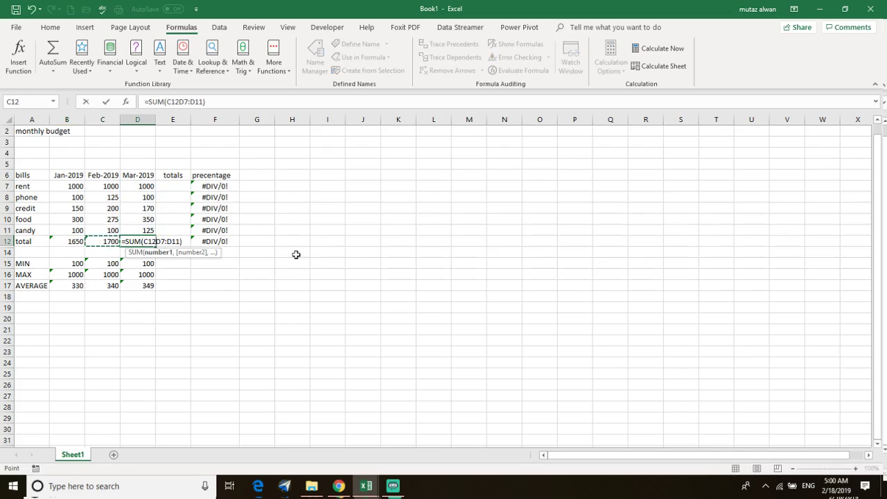
click(219, 286)
click(106, 245)
click(194, 286)
click(164, 308)
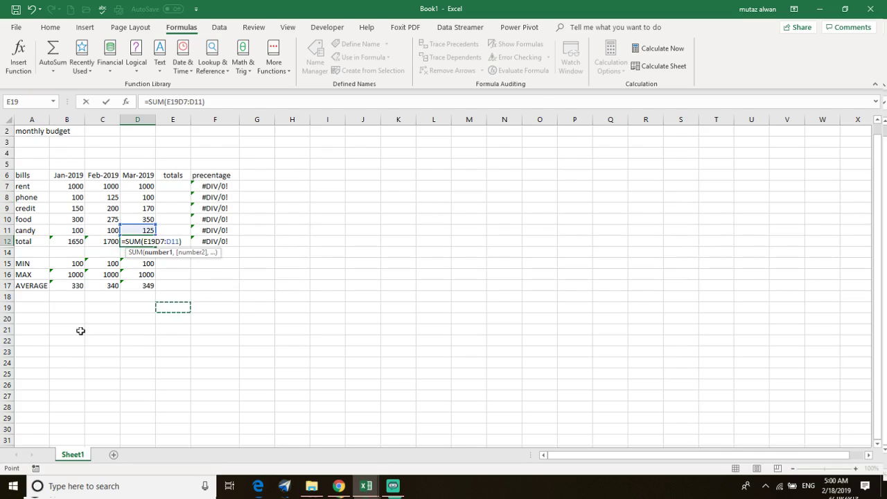
key(Return)
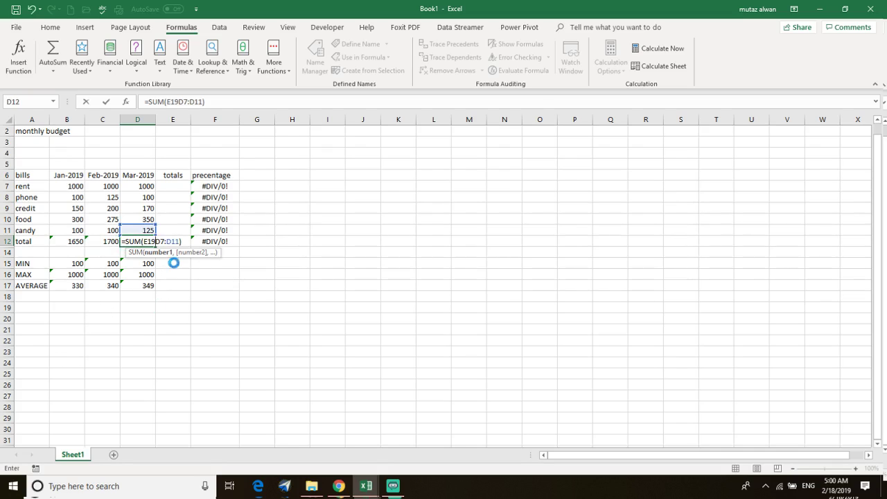
key(ctrl+z)
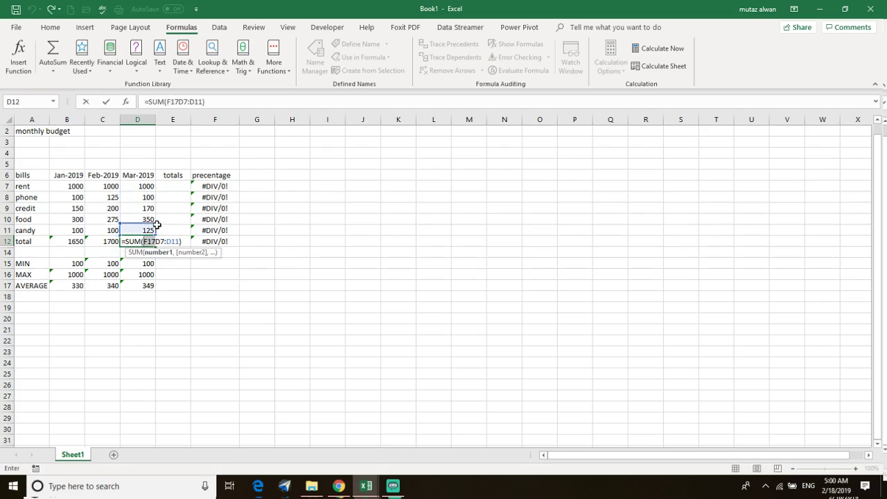
key(BackSpace)
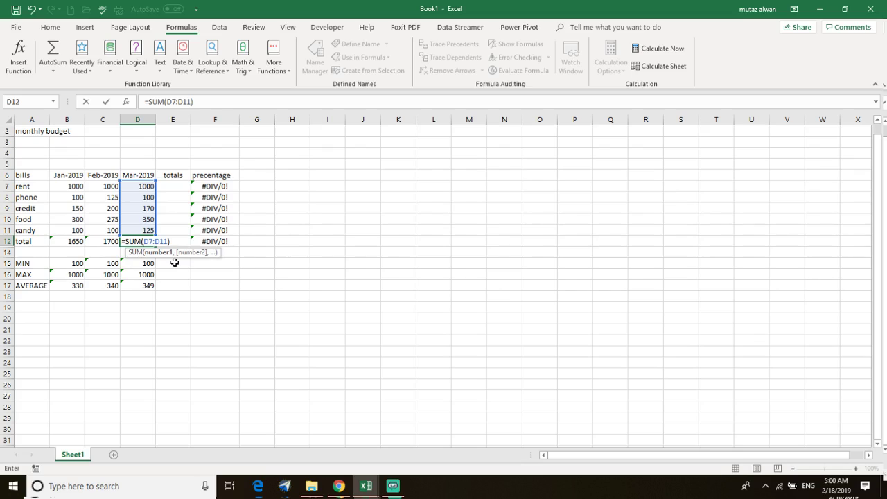
key(Return)
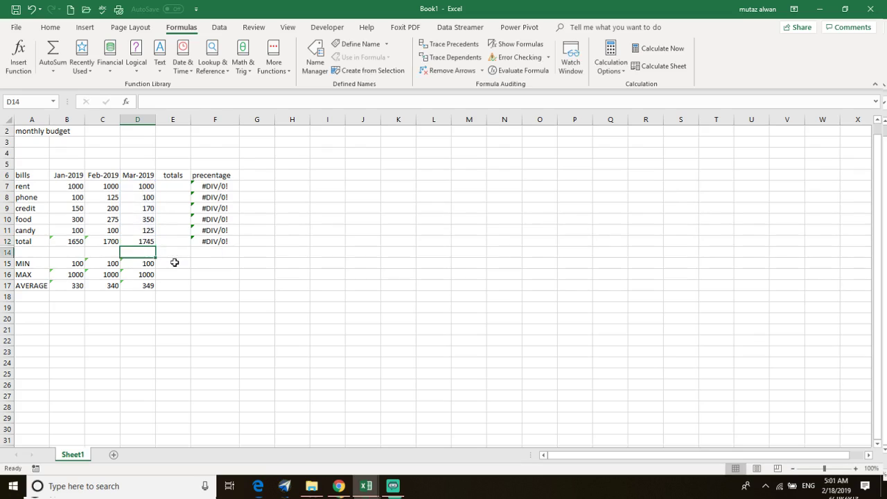
double_click(108, 245)
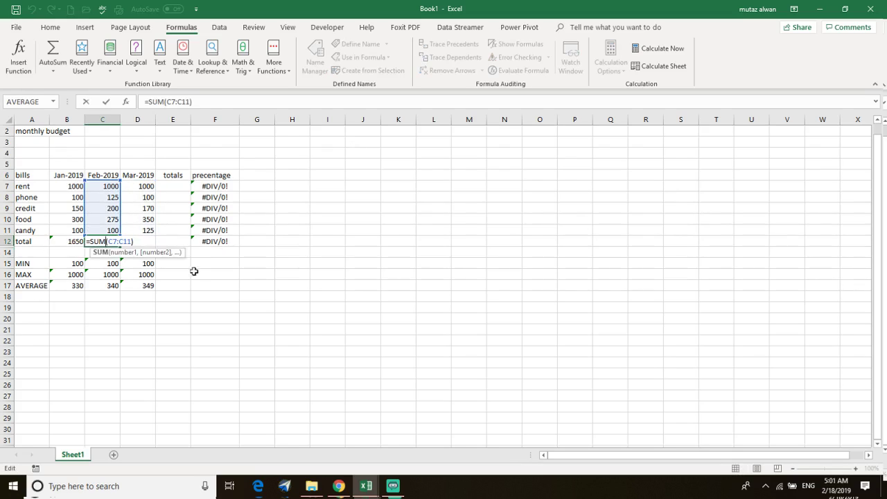
key(Return)
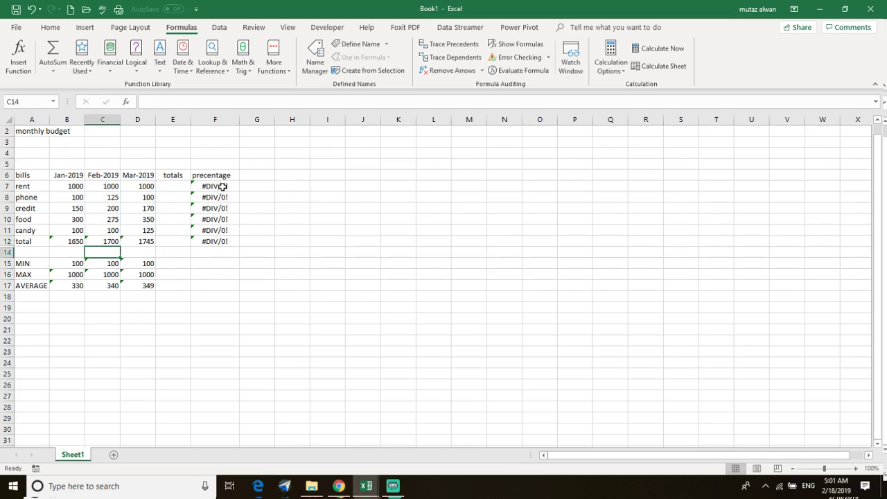
Step: Total the rent and phone rows with AutoSum in E7 and E8 across the January to March amounts
click(179, 190)
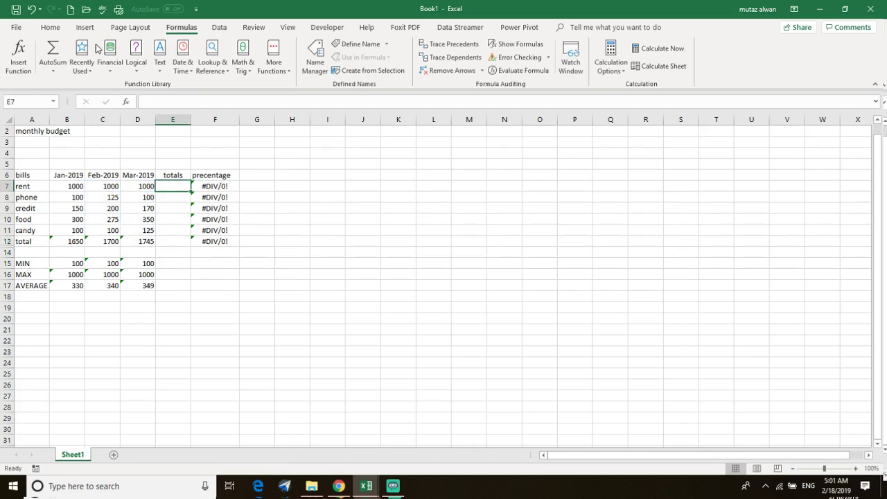
click(55, 48)
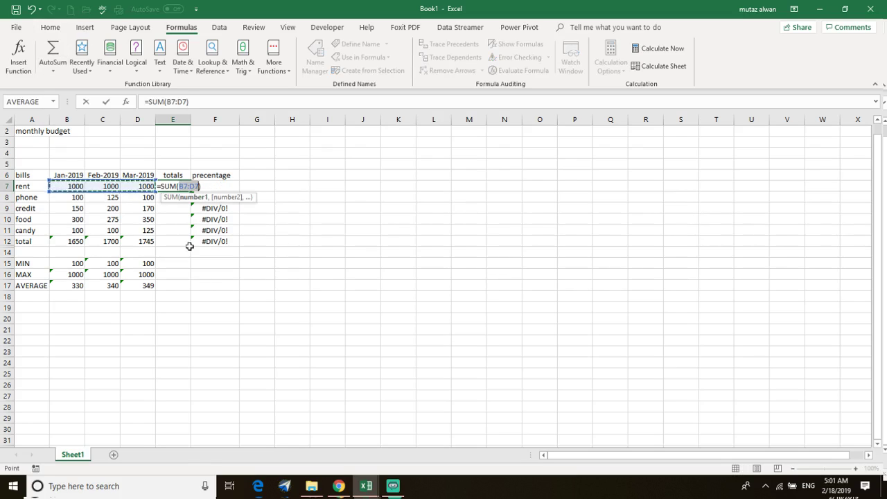
key(Return)
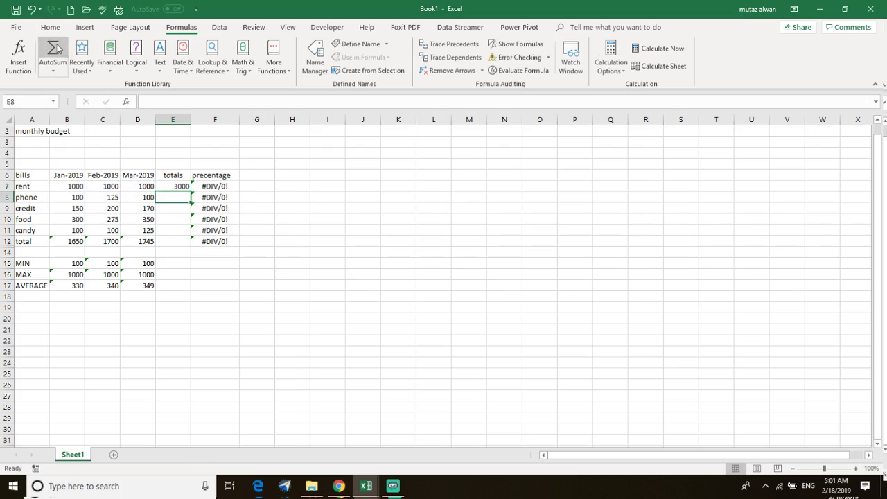
click(58, 48)
key(Return)
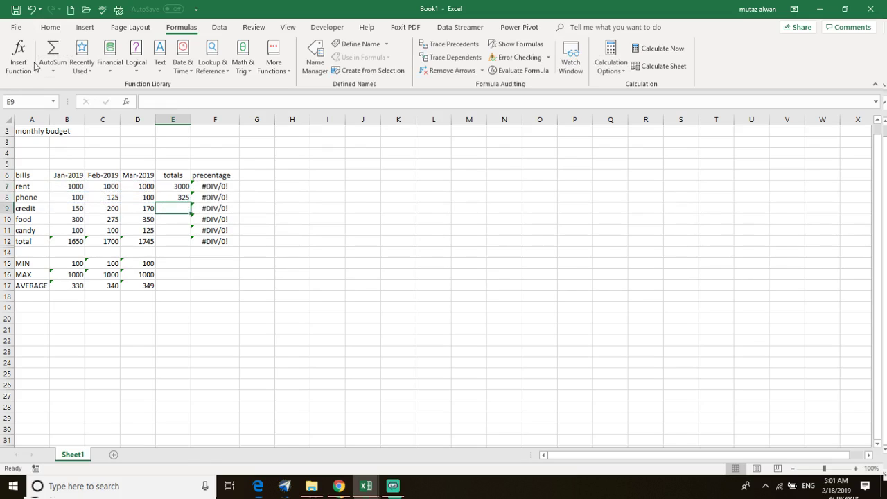
Step: Total the credit and food rows with AutoSum in E9 and E10, using January to March amounts as the ranges
click(53, 47)
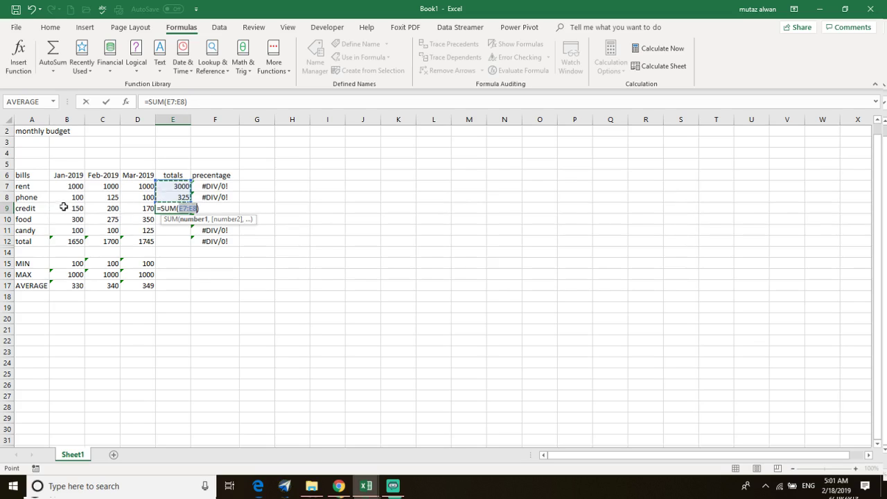
drag(61, 209, 149, 220)
key(Return)
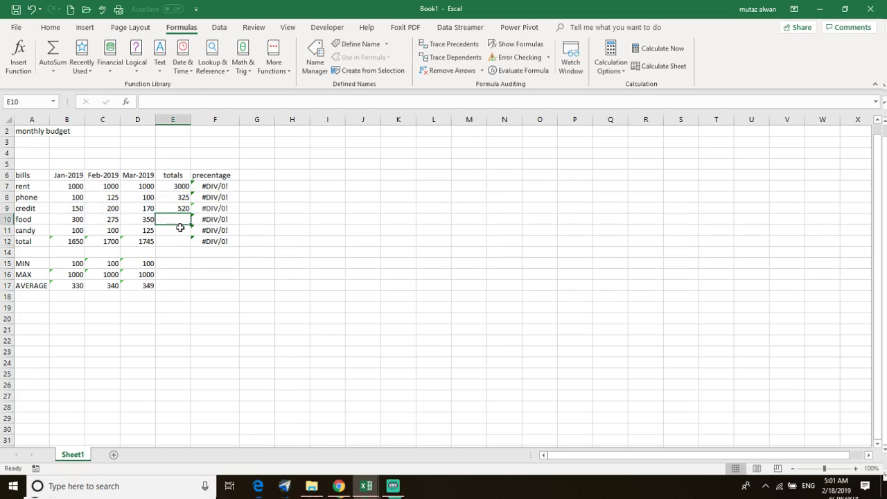
click(52, 52)
drag(70, 219, 144, 219)
key(Return)
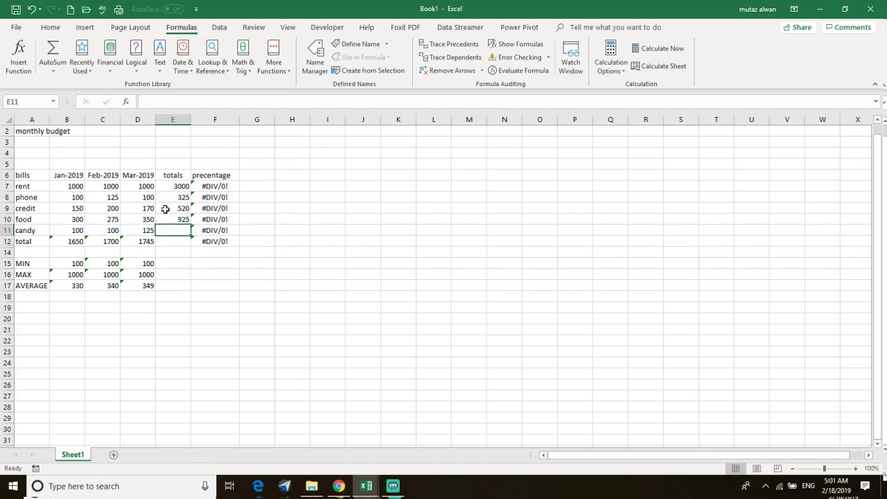
Step: Total the candy row in E11 with AutoSum over B11:D11 and add the grand total in E12
drag(79, 230, 145, 231)
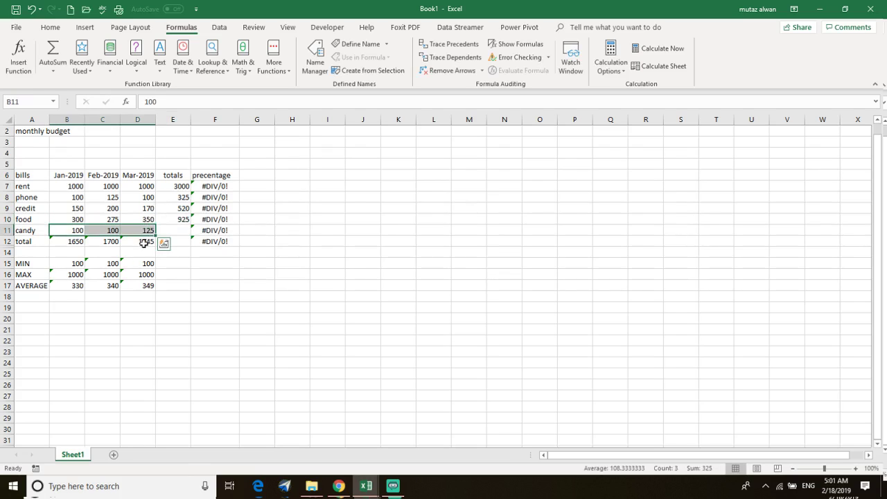
click(169, 230)
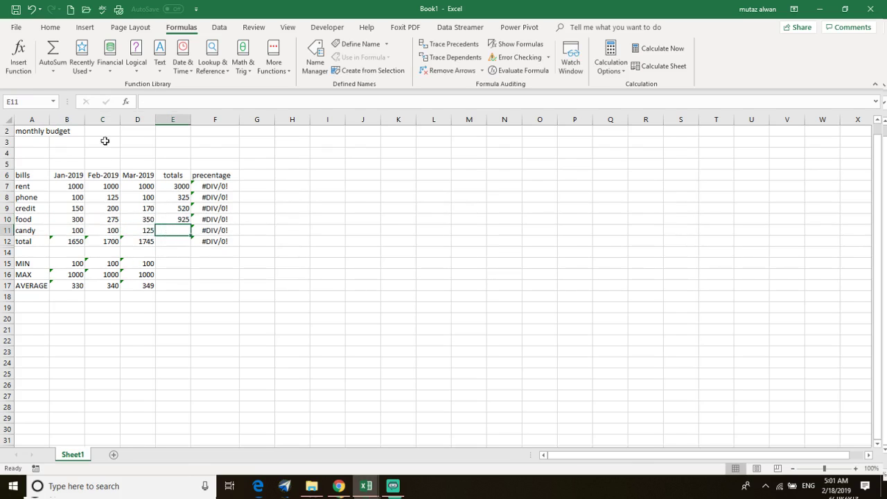
click(54, 54)
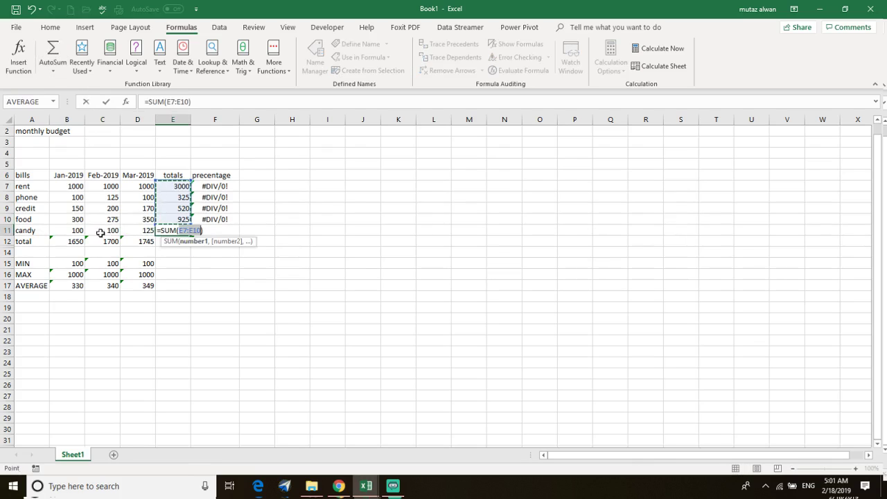
drag(65, 232, 136, 230)
key(Return)
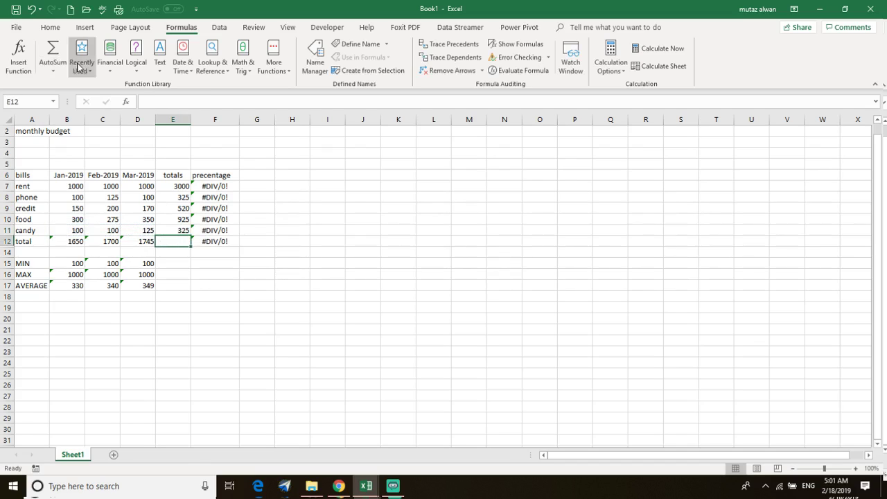
click(52, 54)
key(Return)
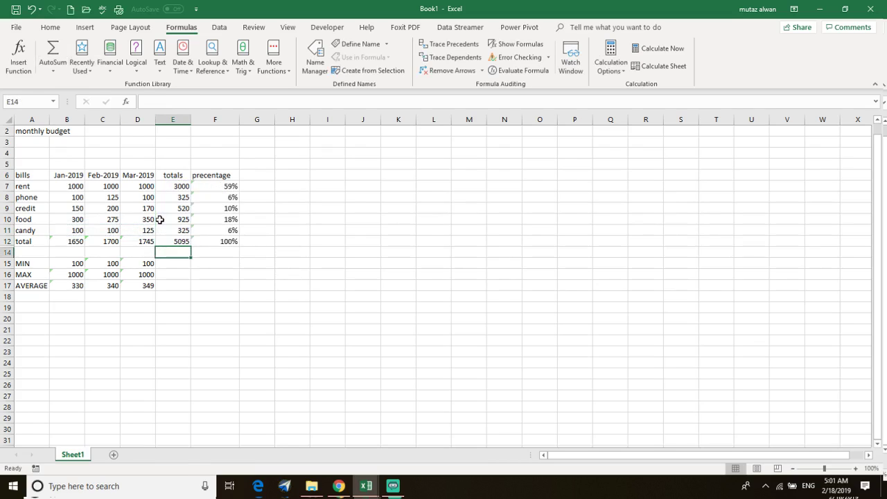
Step: Undo the accidental overwrite of the candy row, and clear the total row B12:E12 together with the totals E7:E11
click(259, 267)
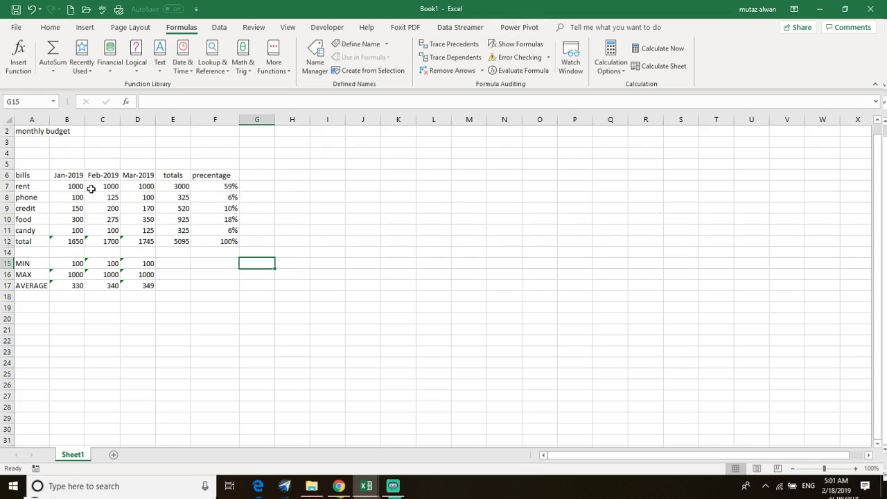
drag(57, 244, 179, 239)
key(ctrl)
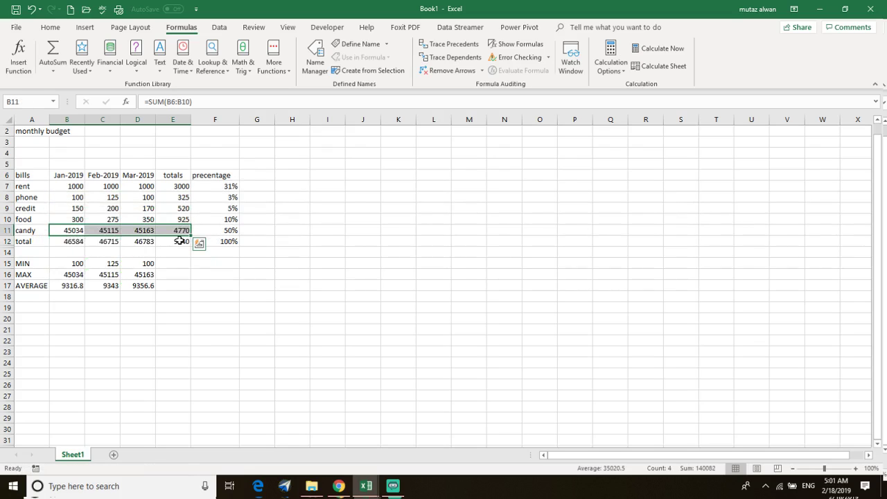
key(ctrl+z)
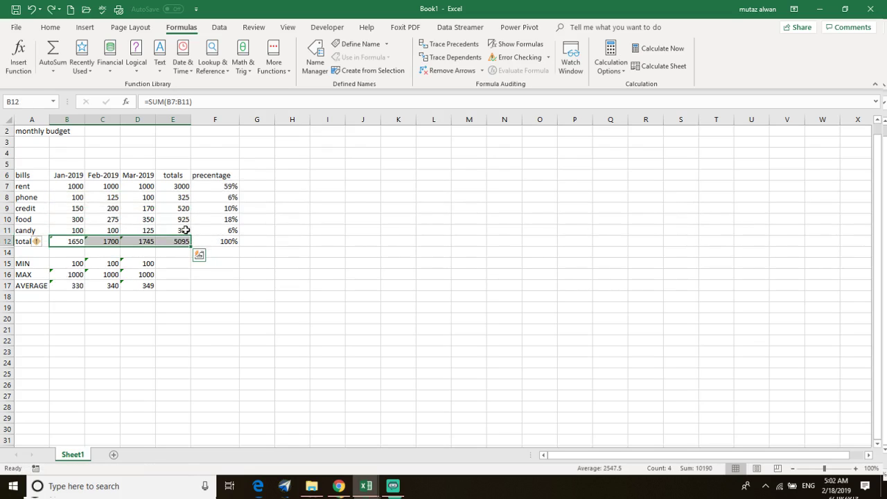
drag(186, 230, 186, 192)
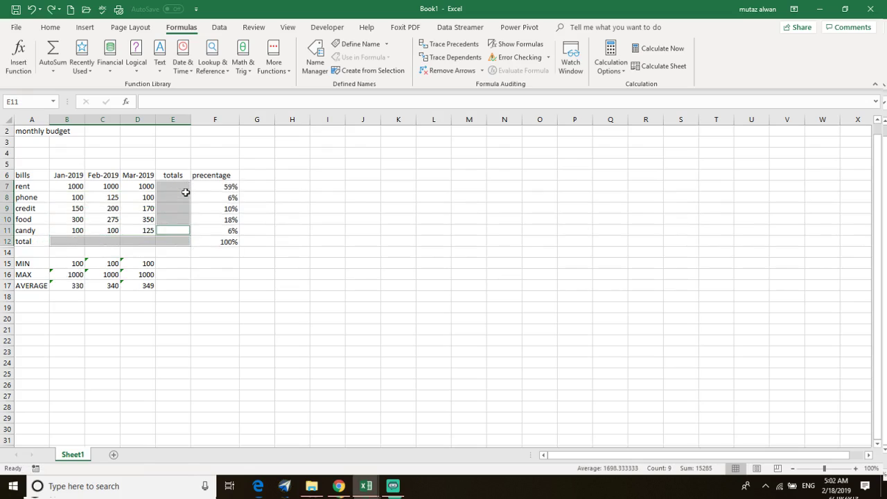
key(Delete)
Step: Insert a SUM formula for January in B12 with AutoSum and point its reference to H17
click(75, 241)
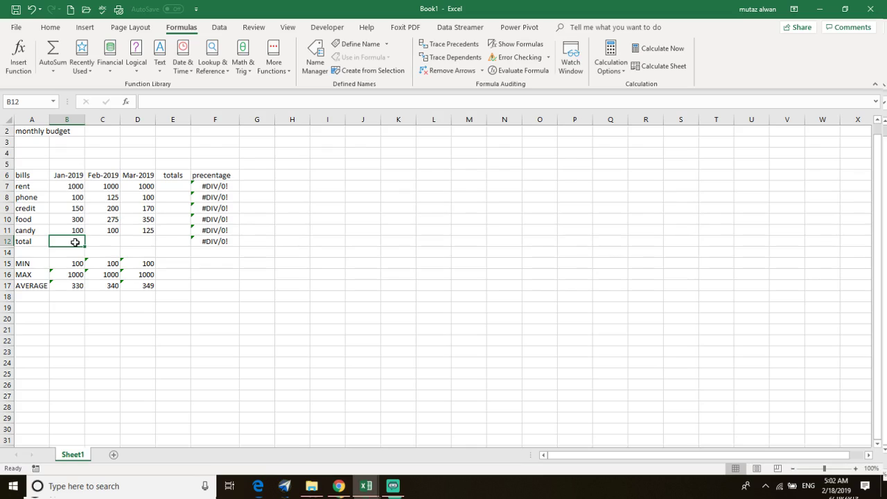
key(alt+equal)
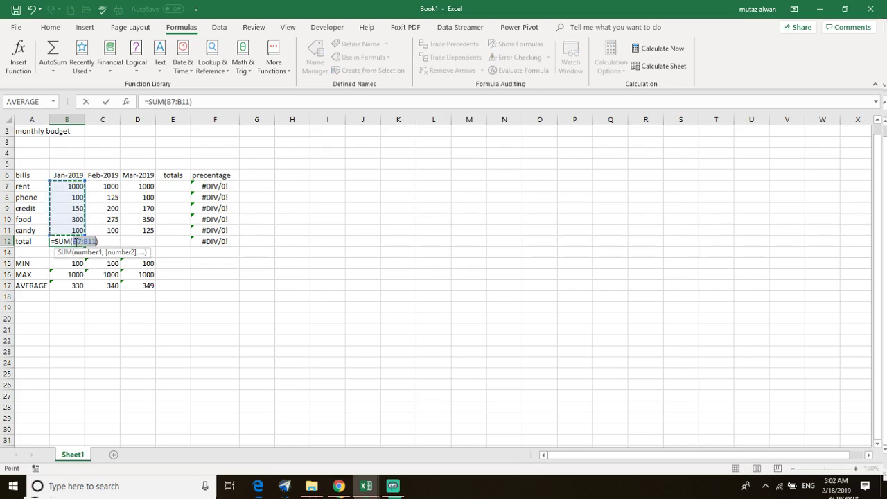
click(278, 287)
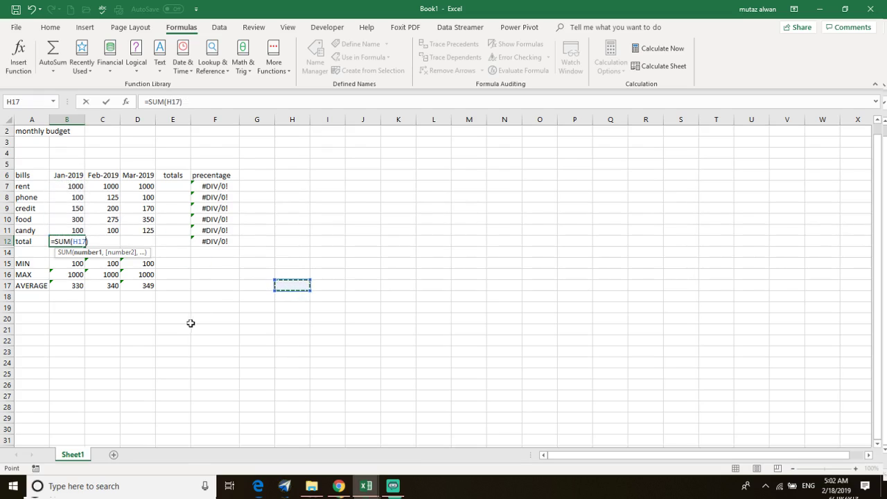
Step: Try to undo the H17 reference in B12's SUM formula and leave cell editing
click(72, 241)
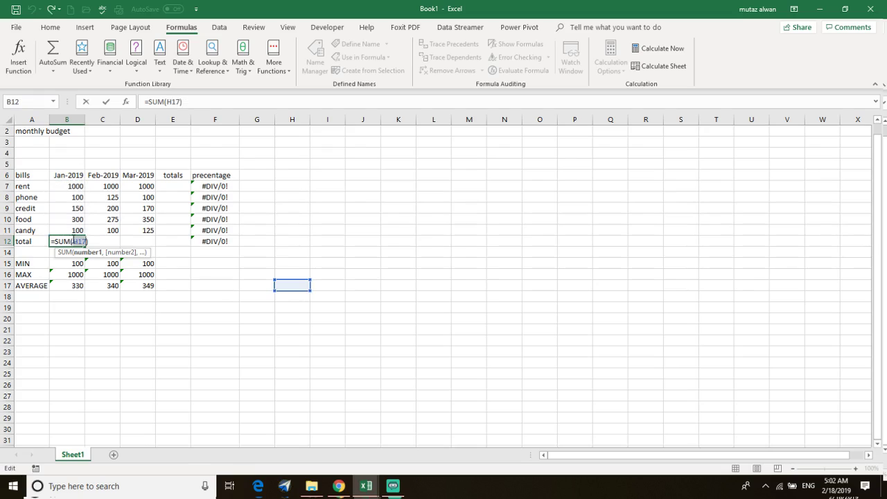
click(65, 240)
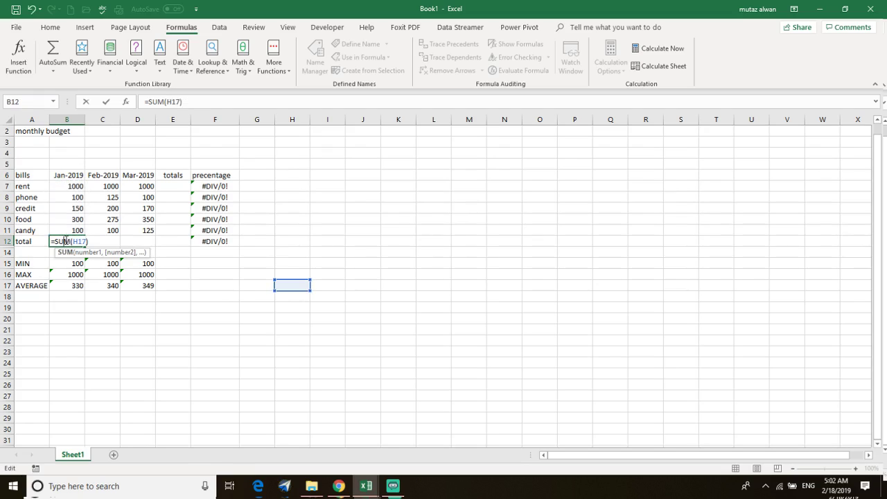
triple_click(64, 242)
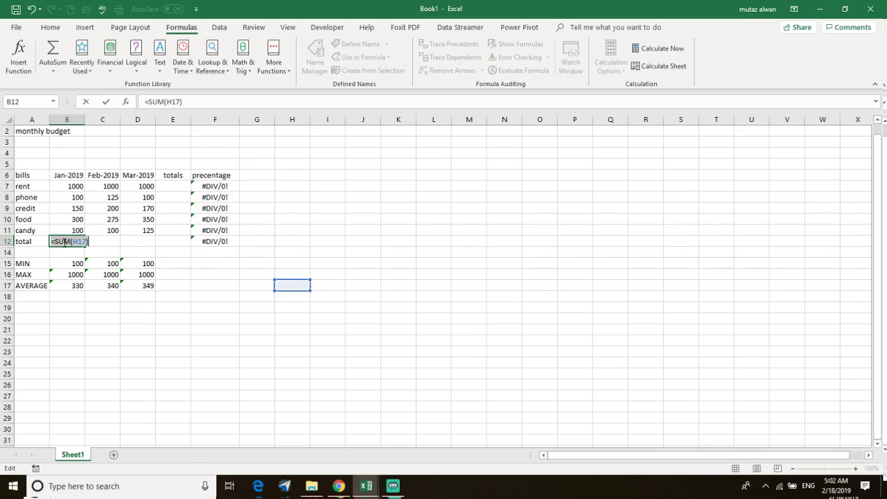
key(ctrl+z)
key(ctrl+z)
key(ctrl+z)
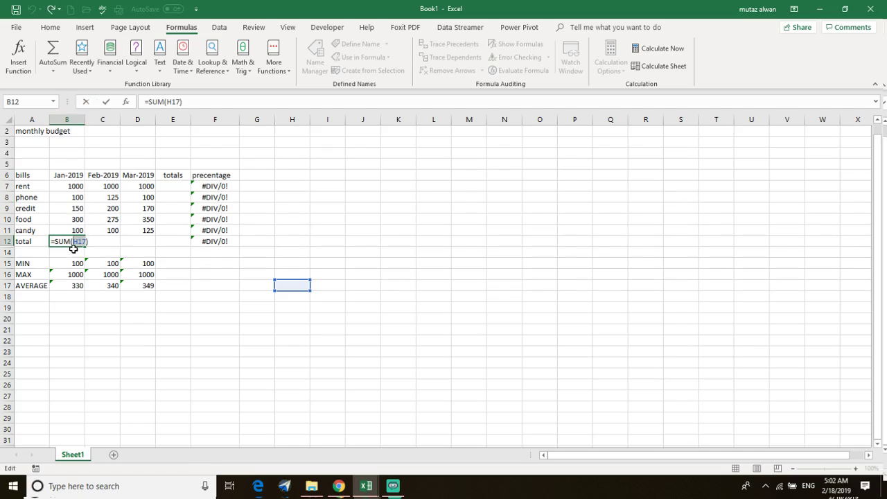
key(Escape)
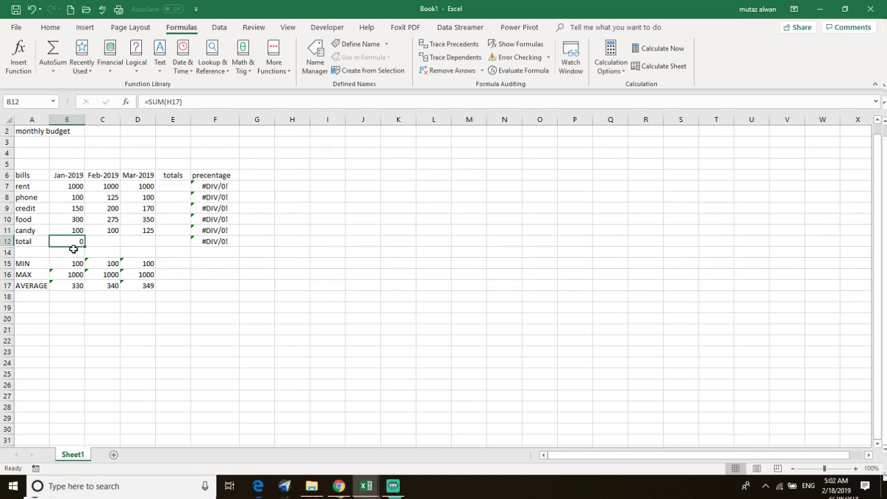
Step: Clear the incorrect SUM formula that references H17 from the January total cell B12
key(ctrl+Up)
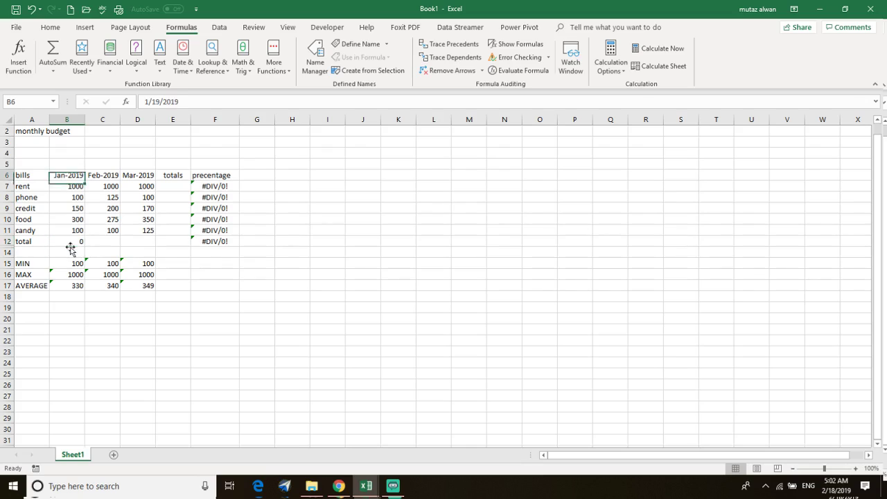
double_click(74, 241)
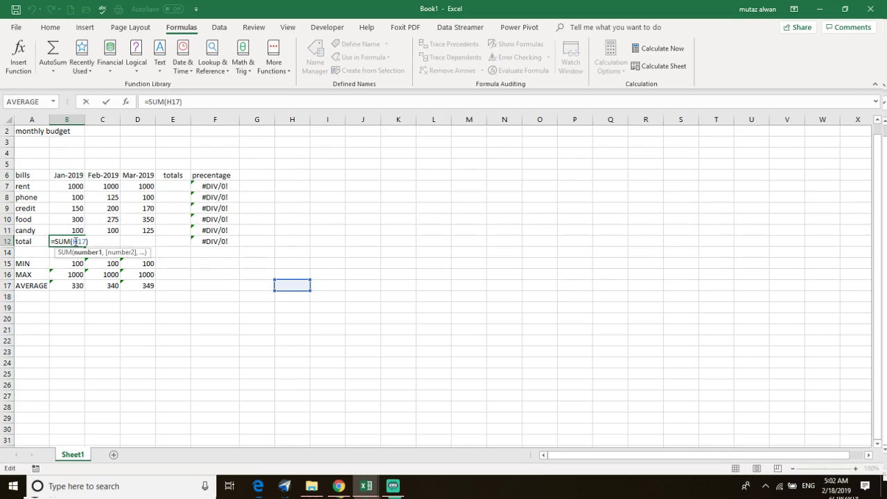
triple_click(75, 241)
key(BackSpace)
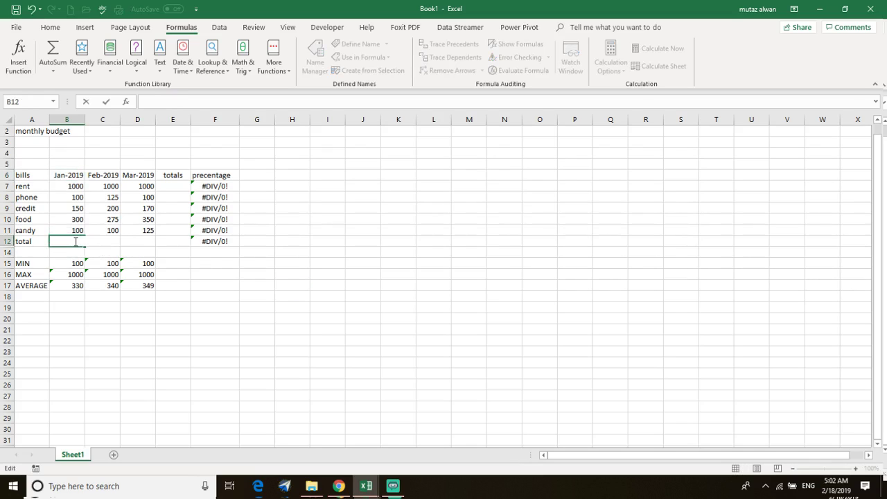
key(Escape)
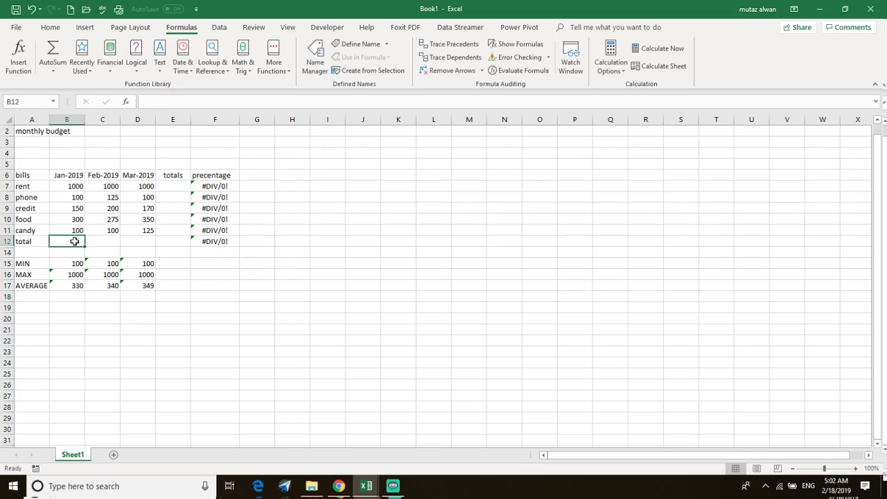
Step: Total the January bills in B12 with the AutoSum shortcut
double_click(62, 241)
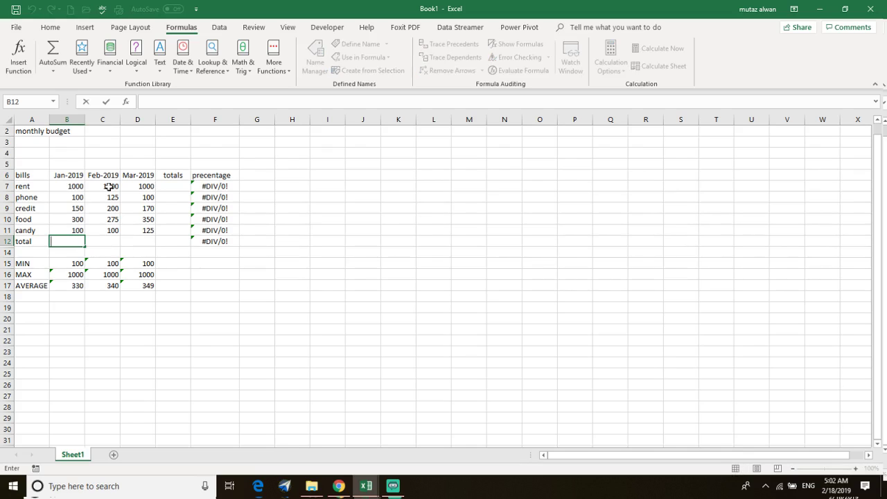
click(41, 231)
click(71, 242)
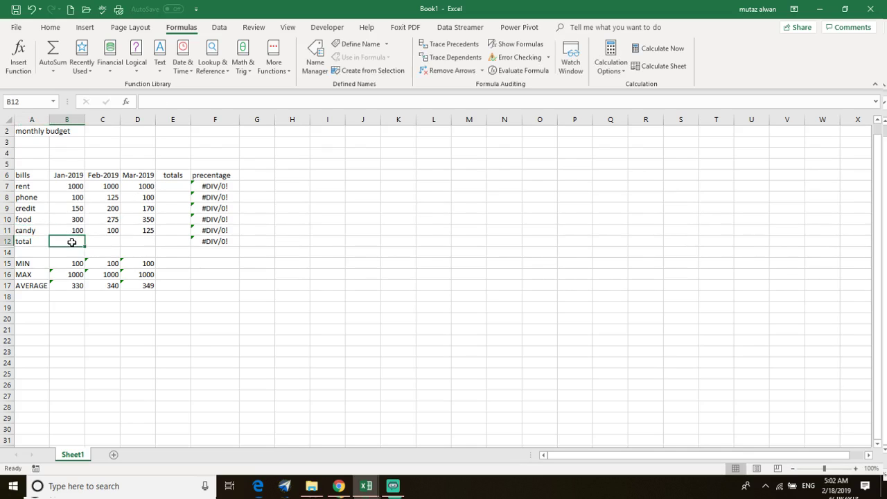
key(alt+equal)
key(Return)
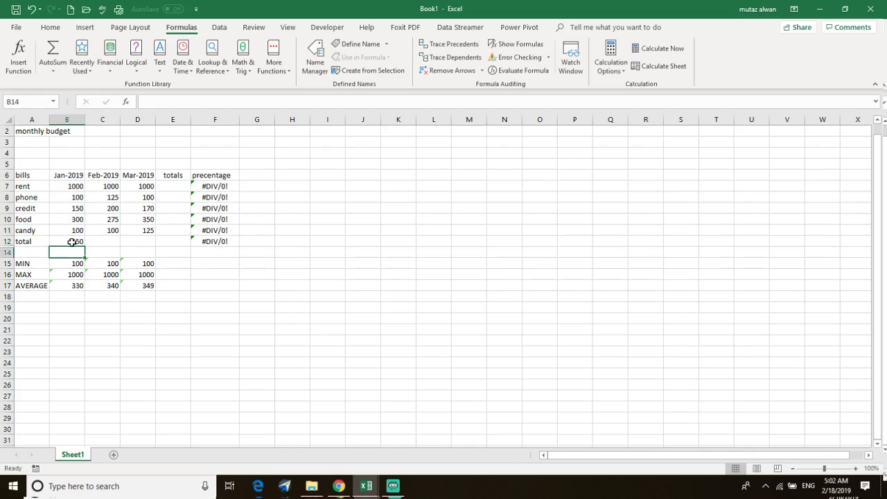
Step: Write ALT= as a shortcut note in the empty cell I17 and discard it
click(288, 286)
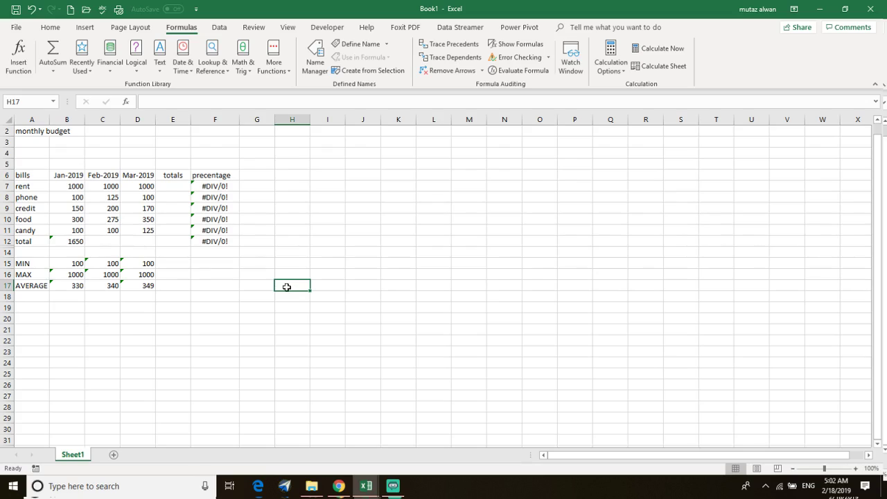
drag(310, 286, 313, 285)
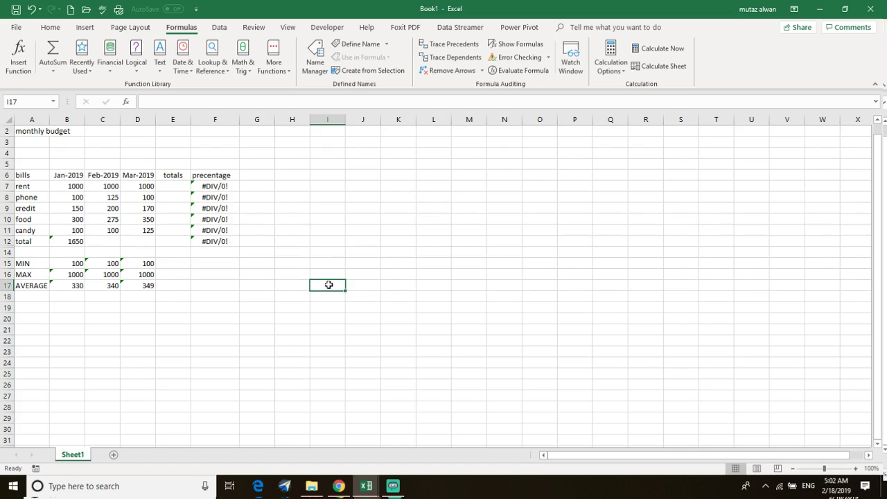
text(ALT=)
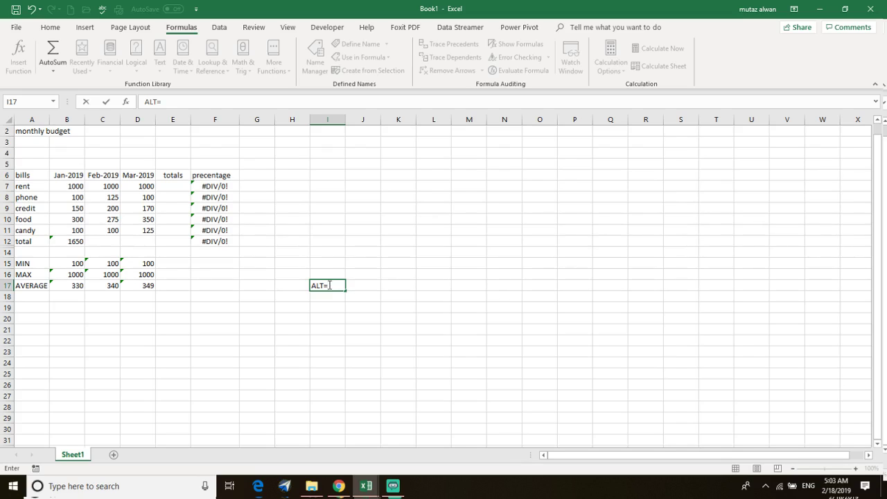
key(Escape)
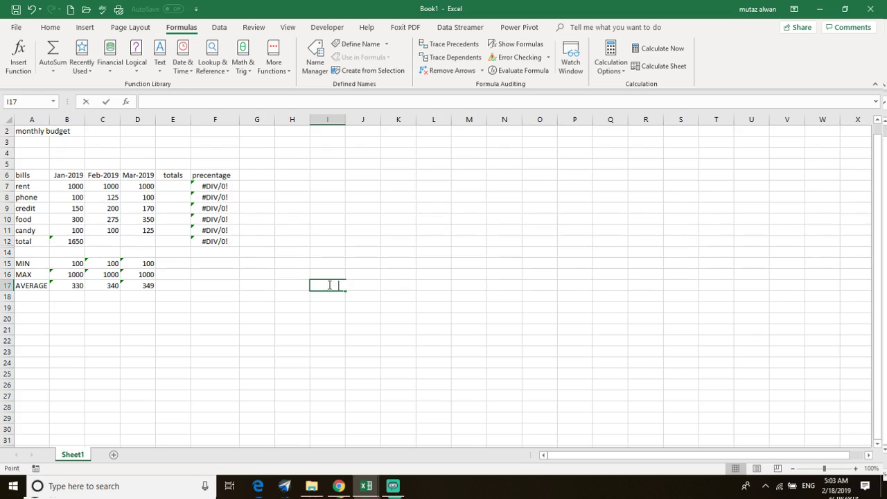
Step: Sum the averages B17:D17 in I17 with the AutoSum shortcut, and clear that cell again
key(alt+equal)
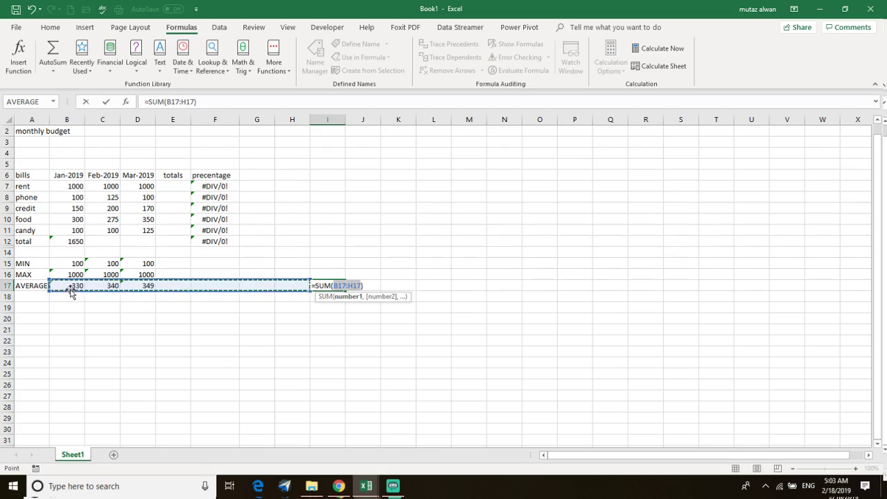
drag(65, 285, 147, 284)
text(\)
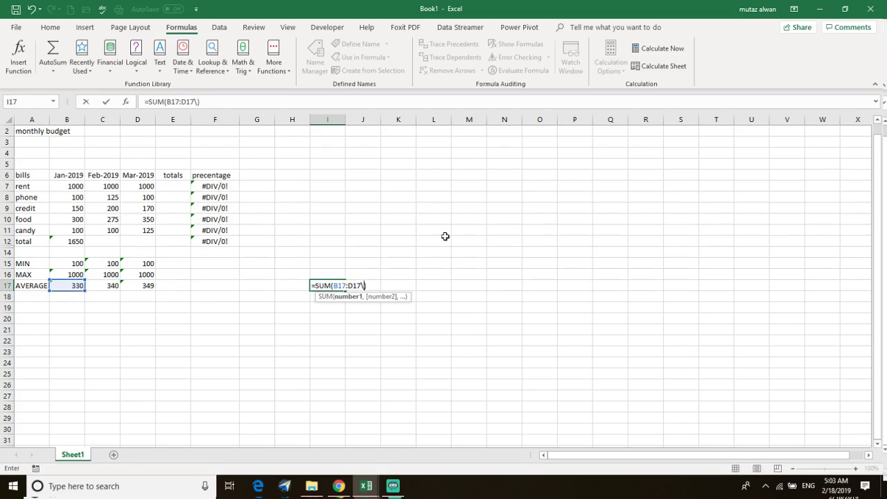
key(BackSpace)
key(Return)
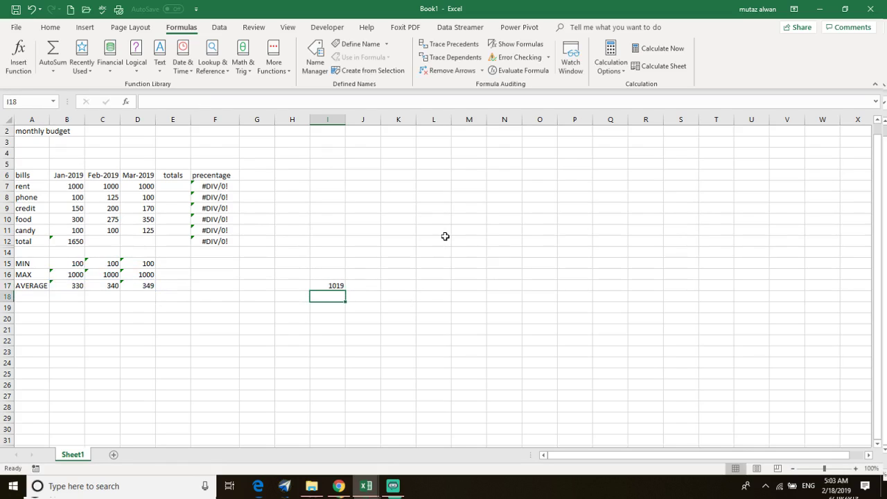
click(336, 287)
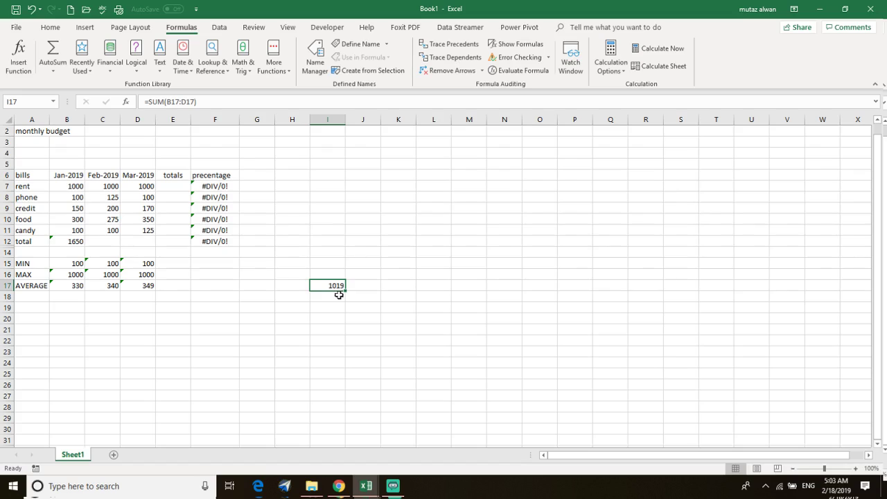
key(BackSpace)
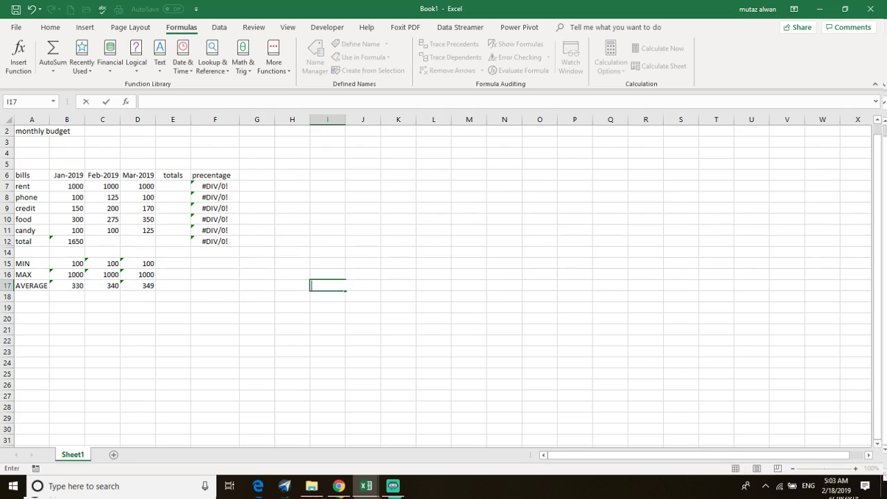
Step: Add the label COUNT in A18 below AVERAGE
click(36, 299)
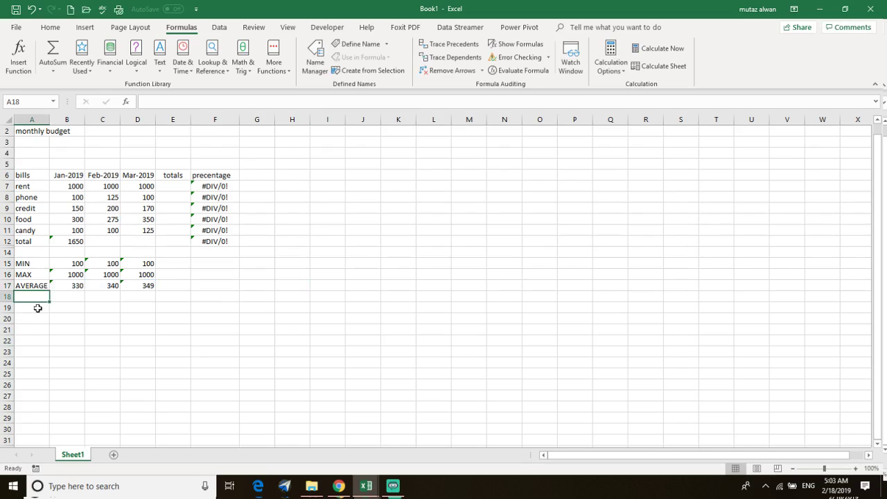
text(COUNT)
click(37, 307)
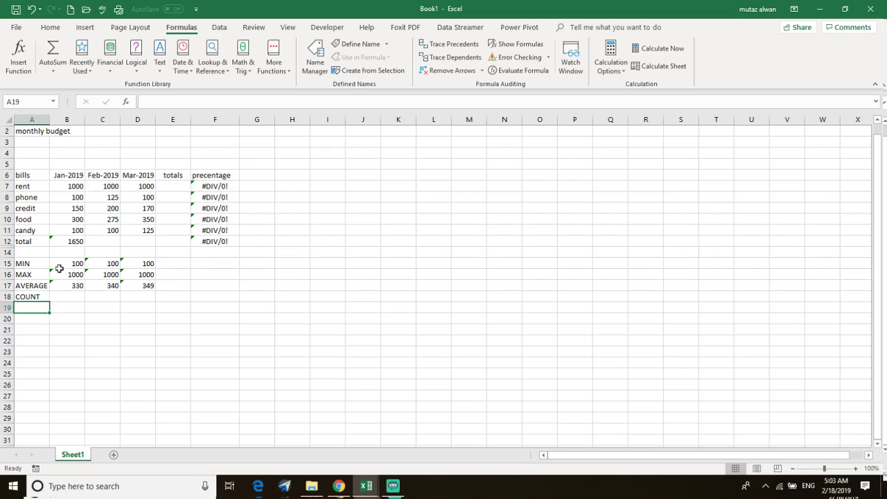
Step: Search for the COUNT function and insert it in B18 for January
click(67, 298)
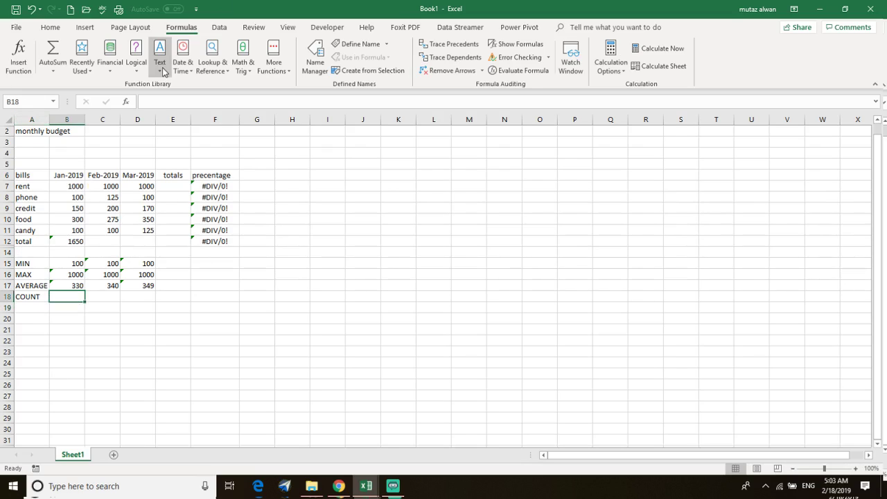
click(128, 101)
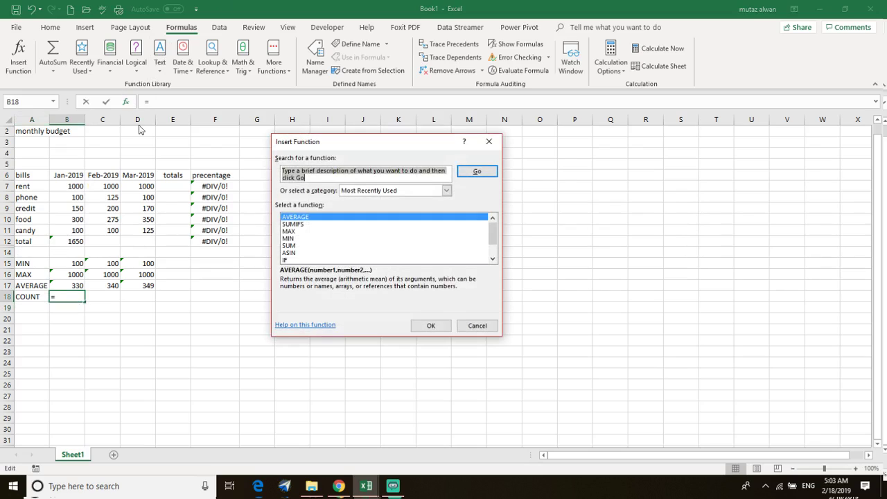
text(c)
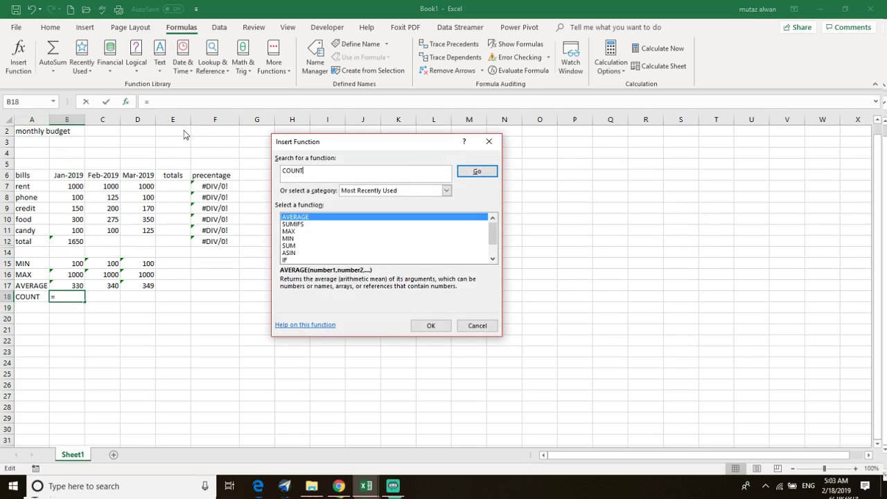
click(477, 171)
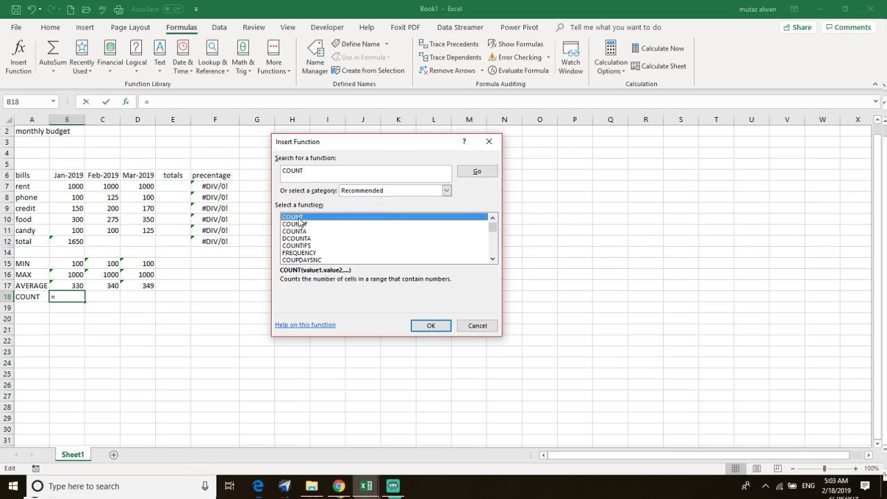
click(430, 325)
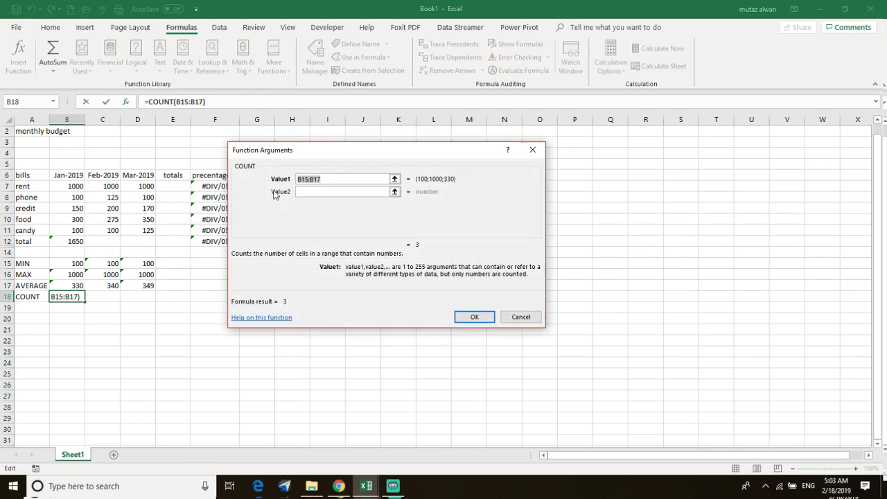
Step: Set the COUNT range in B18 to the January bills B7:B11 and accept the formula
click(323, 182)
click(310, 178)
key(BackSpace)
key(BackSpace)
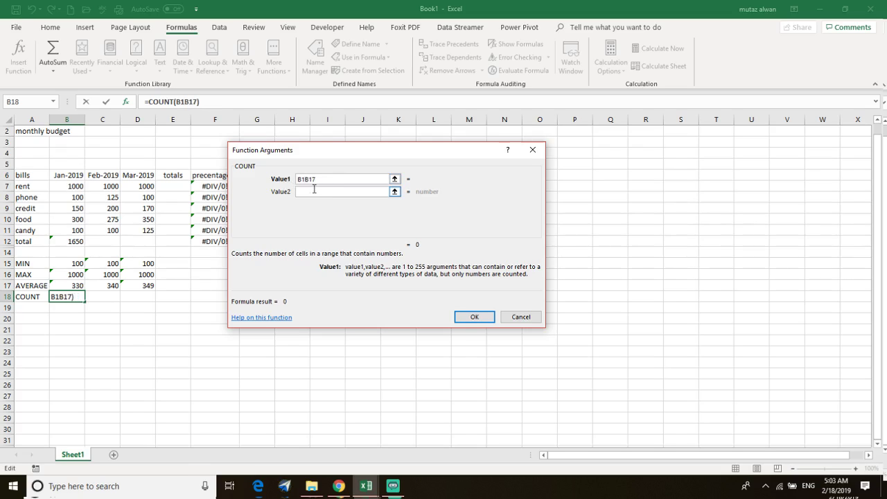
text(7)
key(BackSpace)
key(BackSpace)
text(7:)
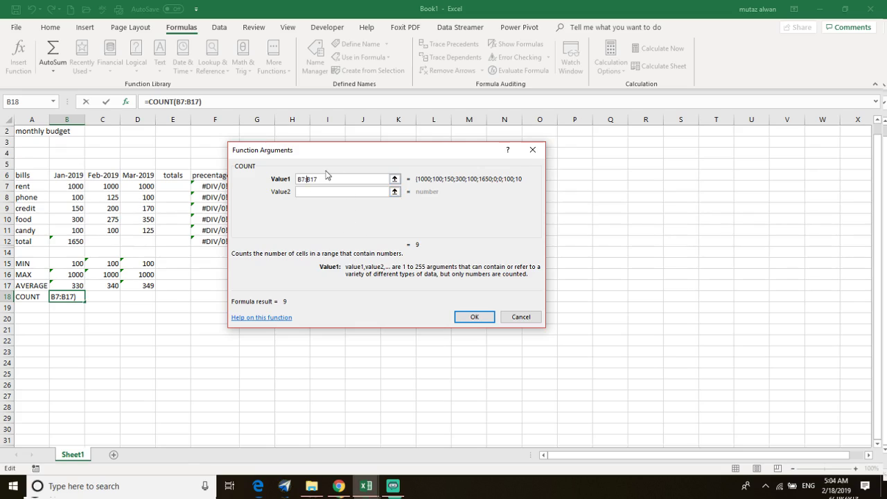
double_click(328, 178)
click(329, 178)
key(BackSpace)
text(1)
key(Return)
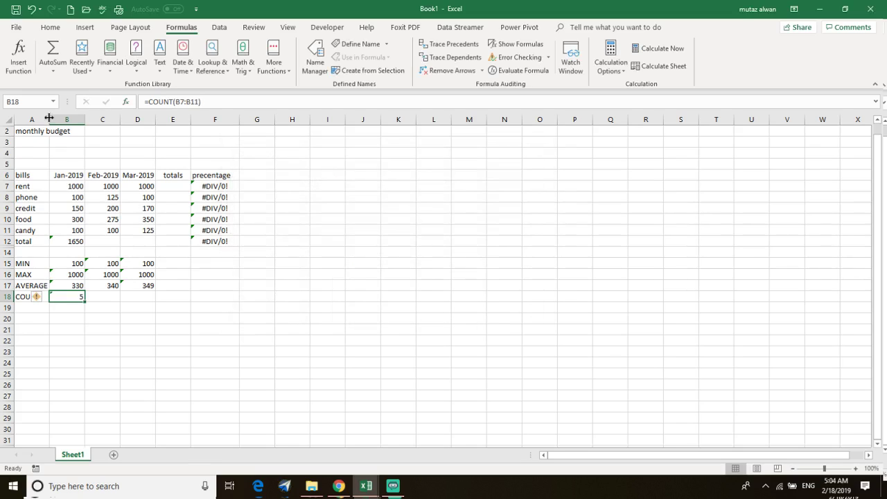
Step: Review the January column and the COUNT formula in B18 beside its label
mouse_move(40, 303)
click(76, 253)
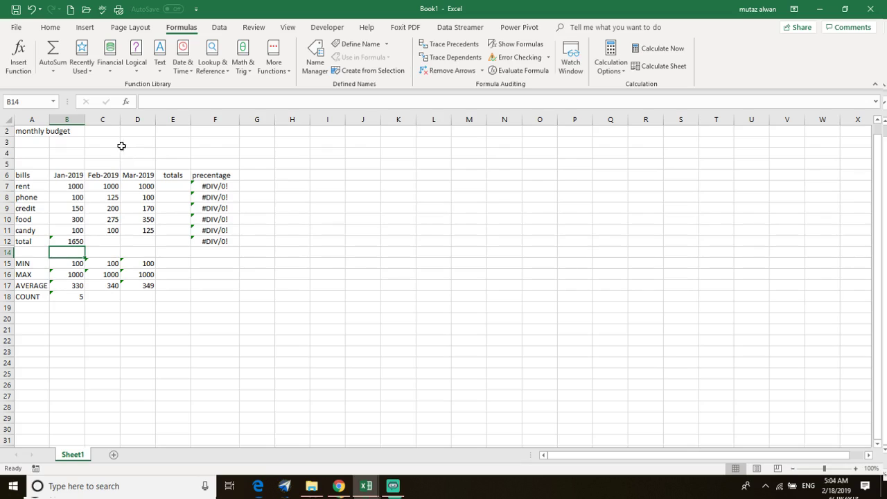
click(69, 176)
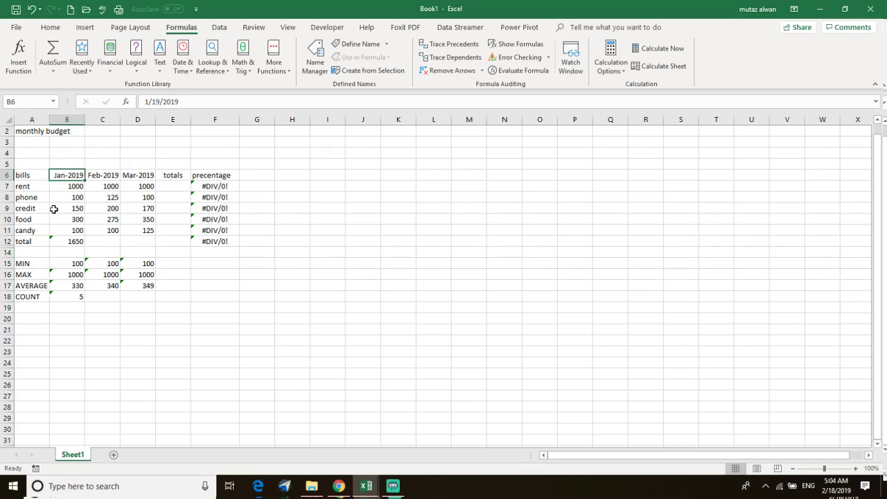
click(64, 287)
click(64, 298)
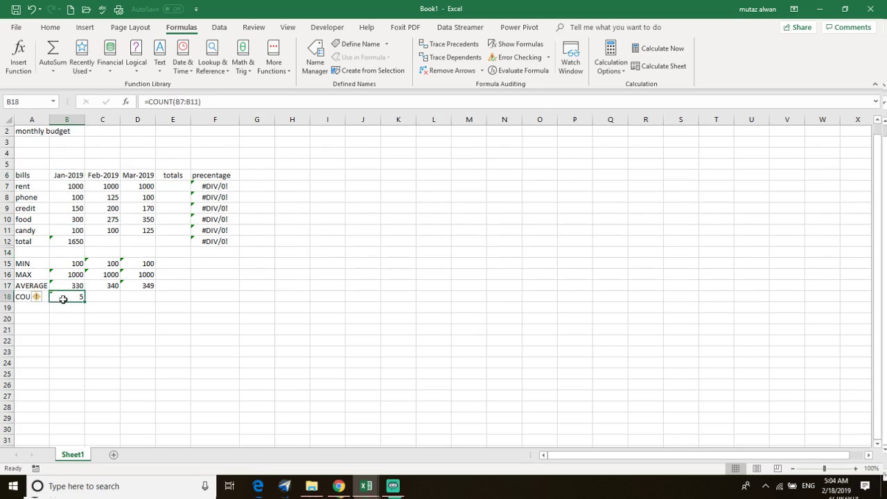
click(41, 297)
click(64, 298)
Step: Search for the COUNT function and insert it in C18 for February with the range C7:C11
click(107, 299)
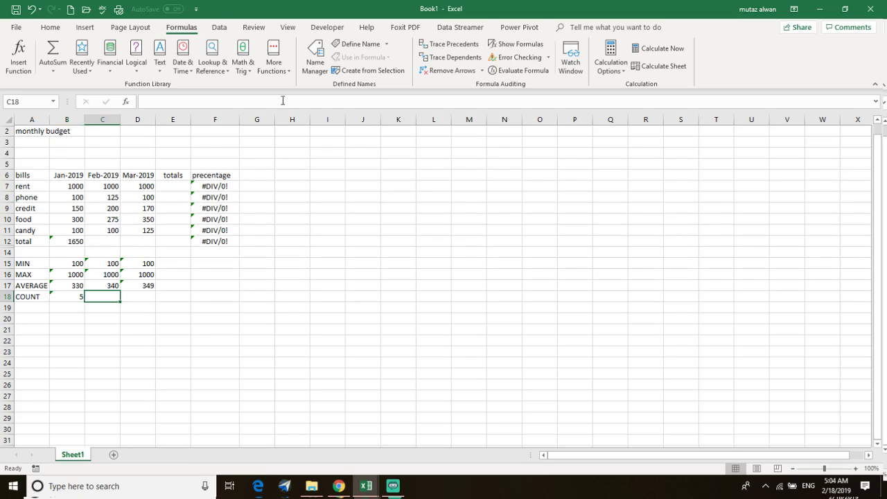
click(126, 102)
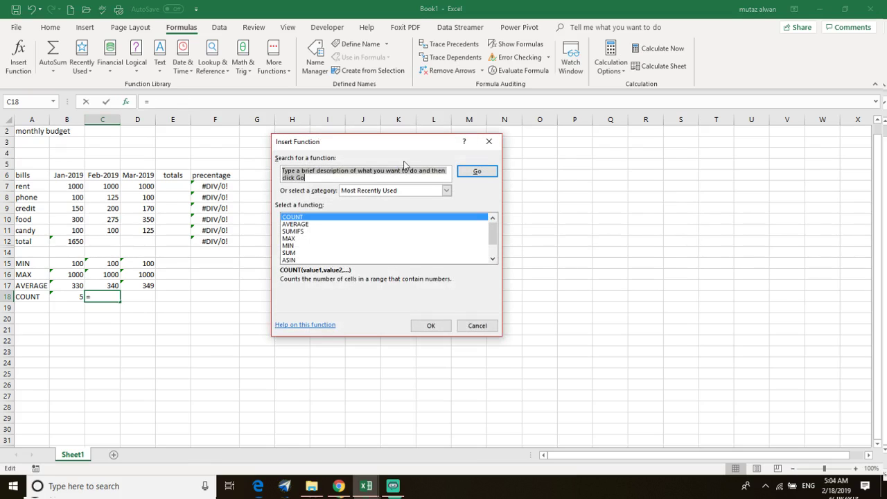
text(COUNT)
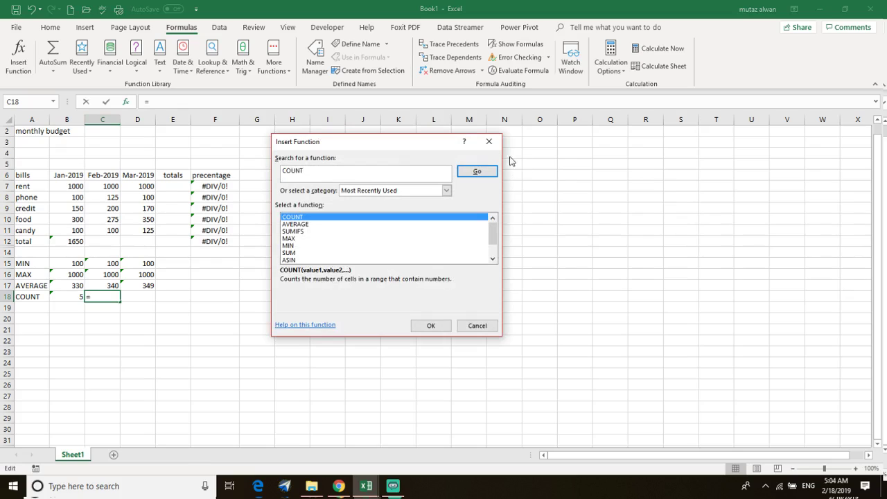
click(477, 172)
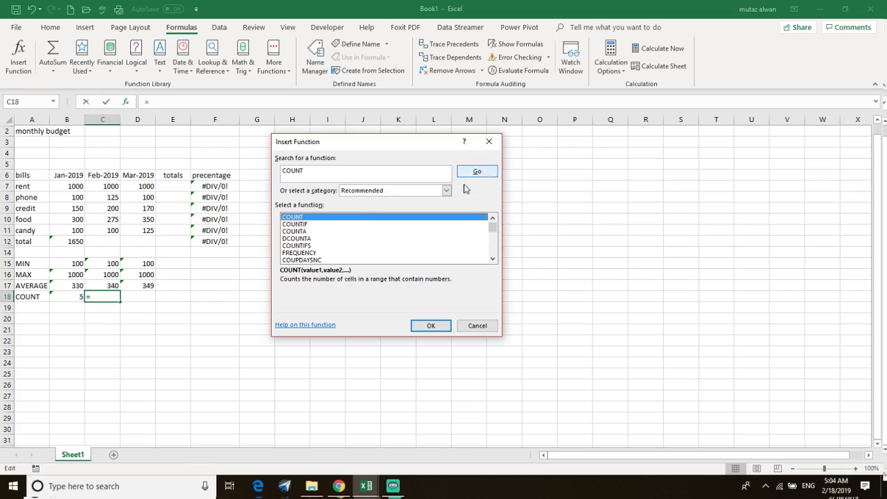
double_click(323, 219)
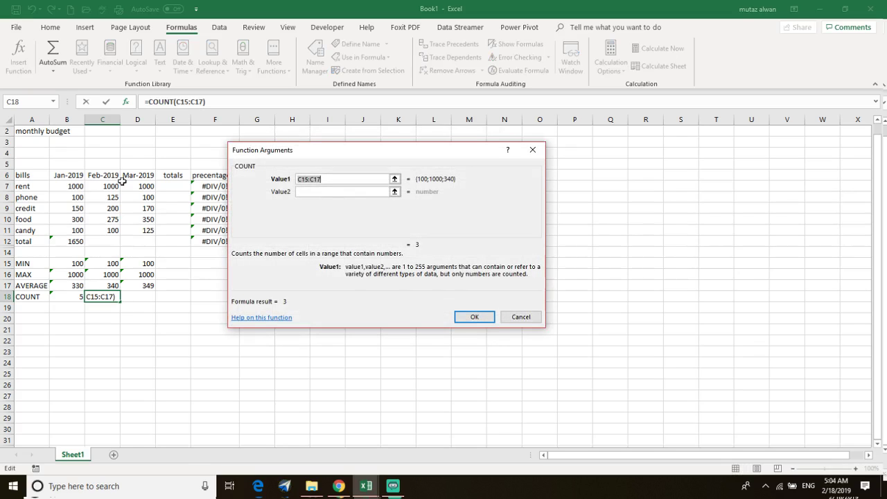
drag(103, 229, 112, 185)
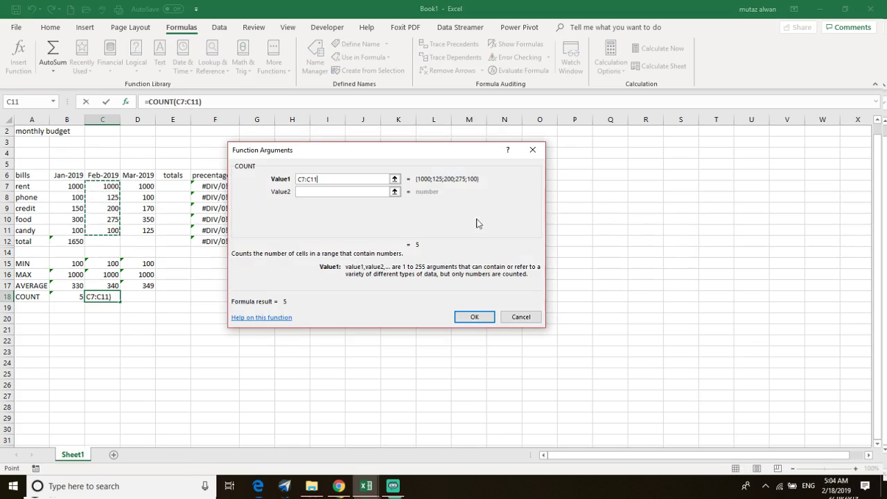
click(475, 317)
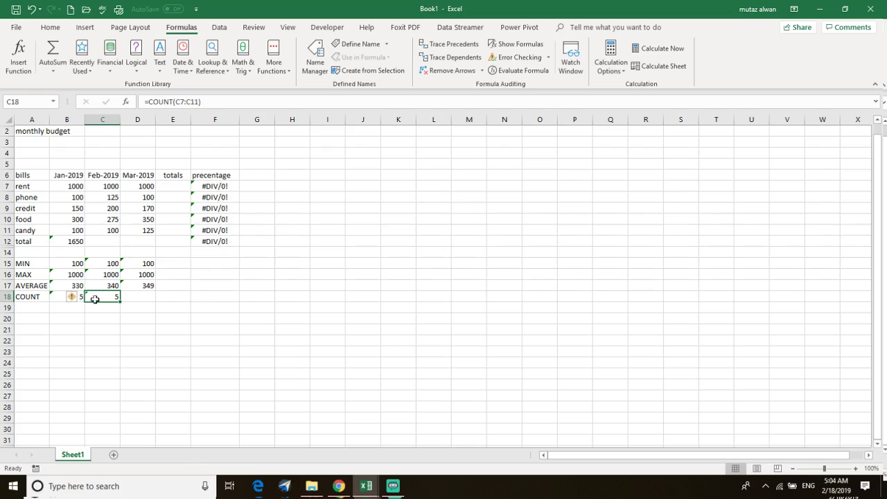
Step: Copy the February COUNT formula from C18 across to March in D18
click(144, 295)
click(116, 299)
drag(119, 300, 149, 303)
click(194, 298)
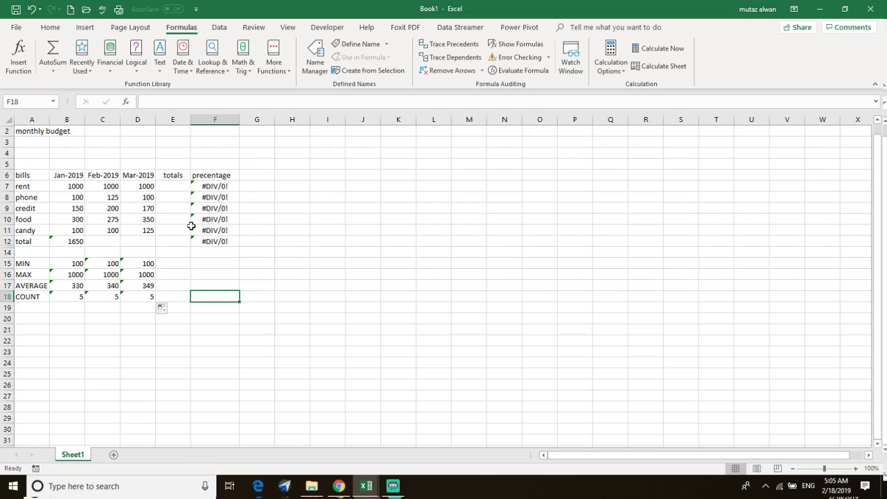
Step: Total the February bills C7:C11 in C12 with AutoSum and copy the formula across to March in D12
click(110, 240)
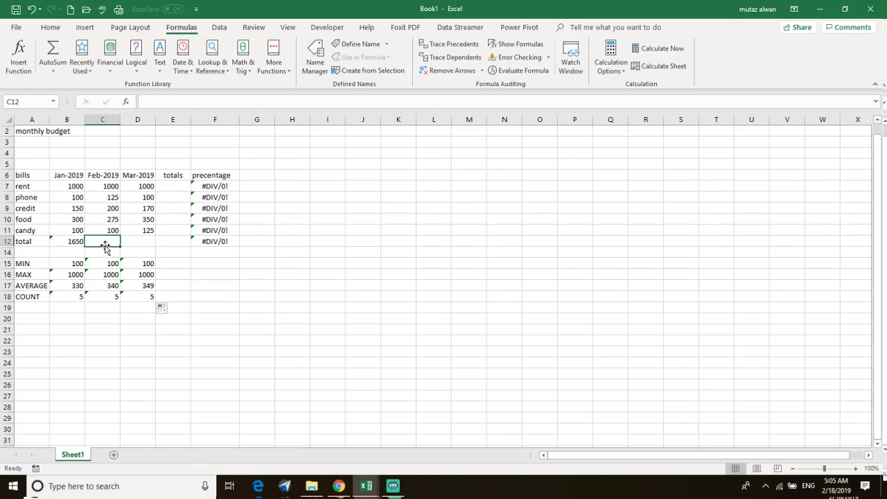
key(alt+equal)
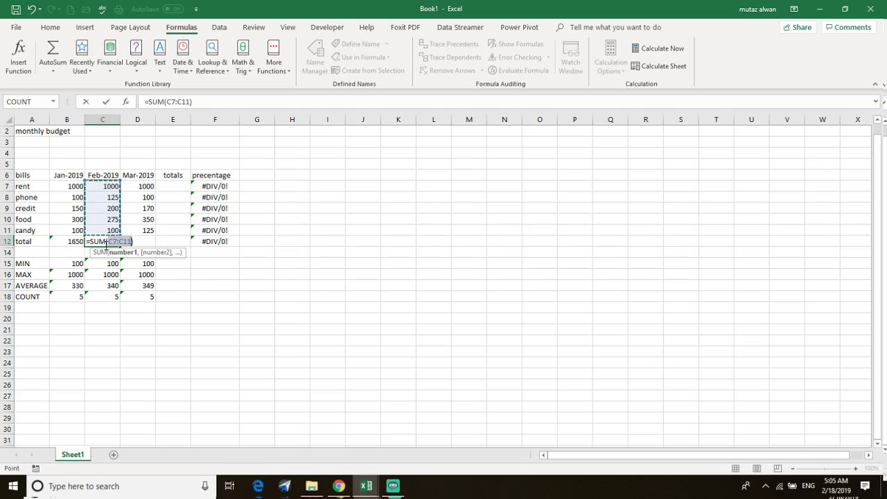
key(Return)
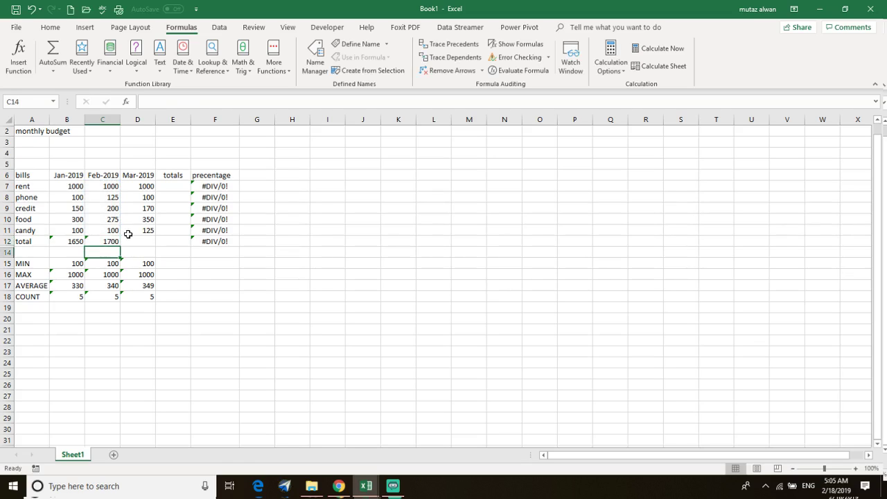
click(119, 242)
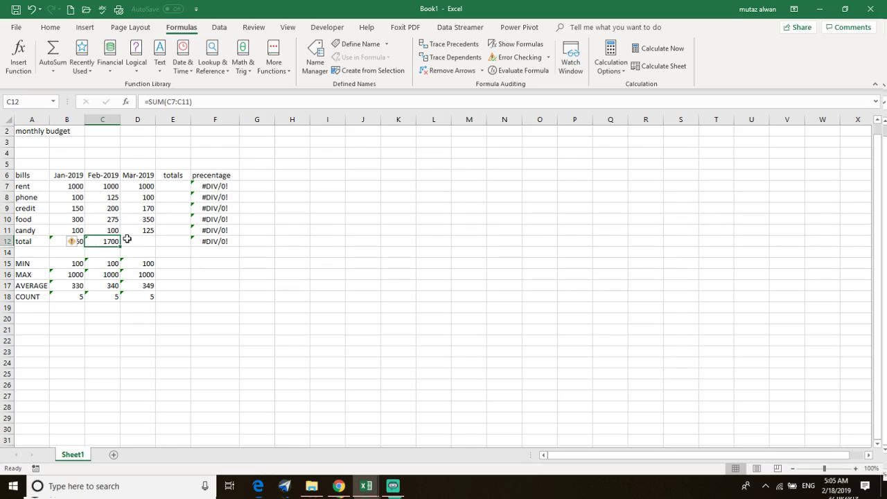
drag(119, 246, 153, 244)
drag(181, 295, 183, 286)
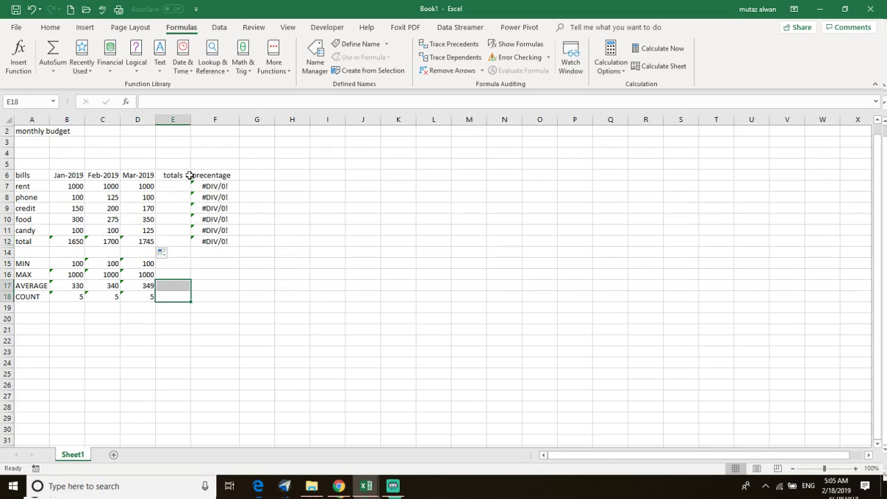
Step: Sum the three months of rent in E7 with AutoSum and fill the formula down to candy in E11
click(172, 188)
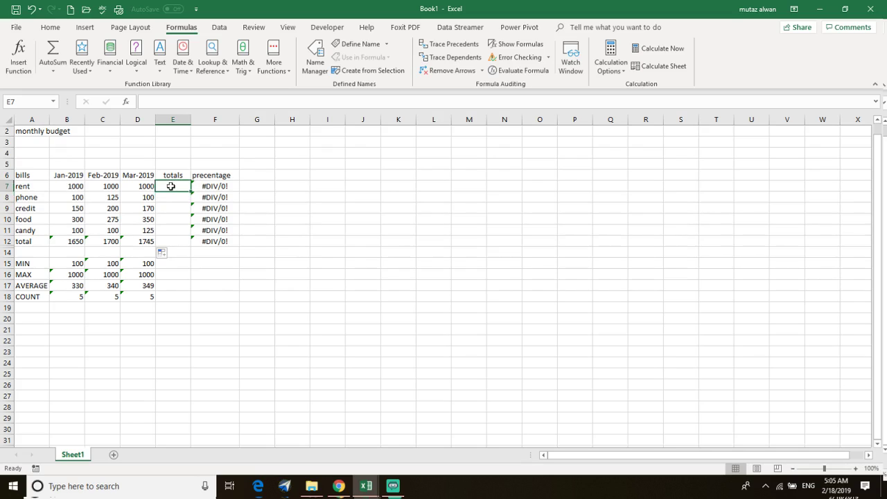
key(alt+equal)
key(Return)
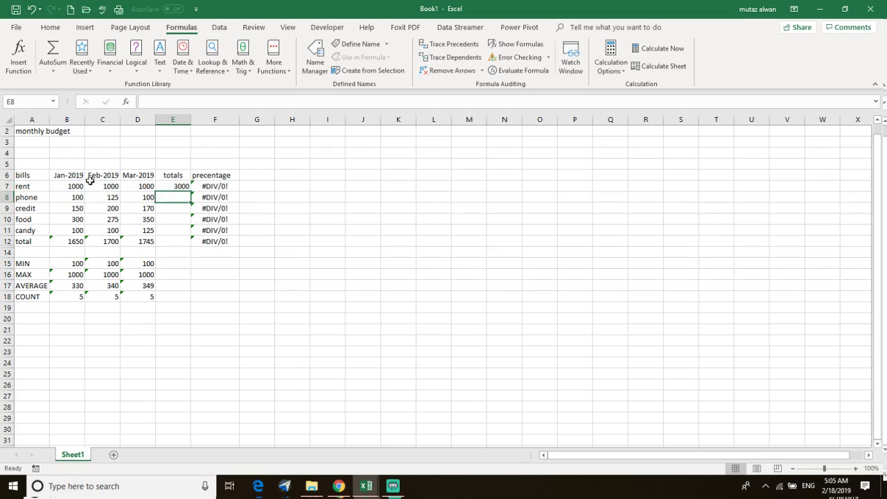
click(180, 187)
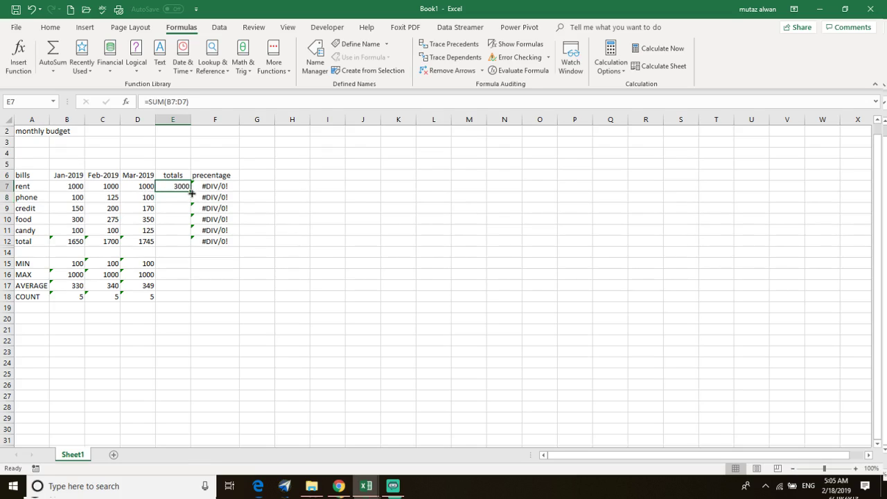
drag(191, 192, 174, 237)
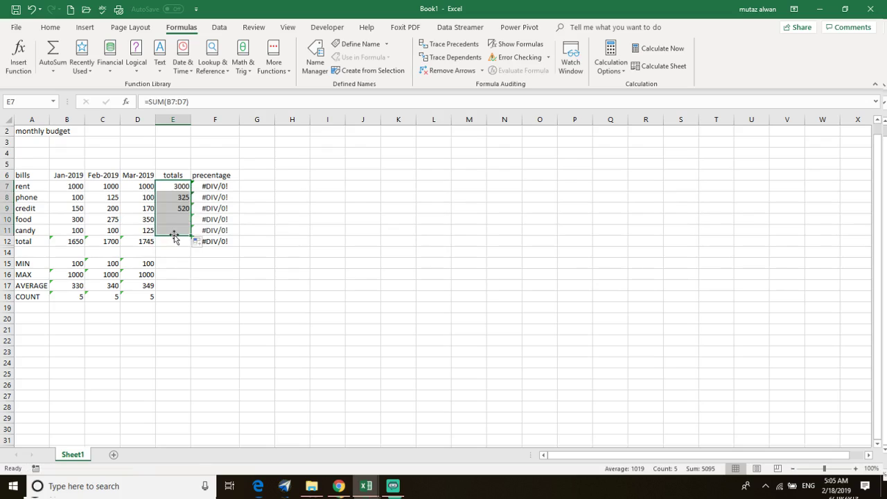
Step: Inspect the cell ranges used by the phone, credit and food total formulas in E8, E9 and E10
double_click(170, 197)
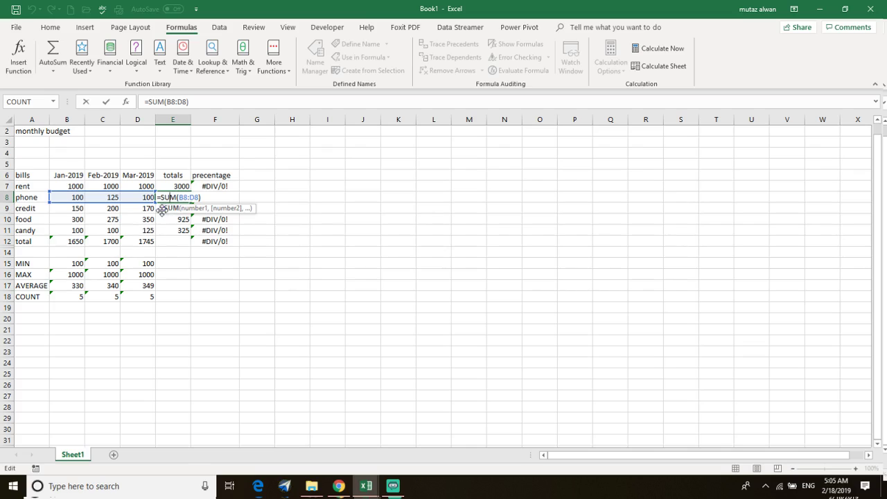
click(167, 233)
double_click(165, 207)
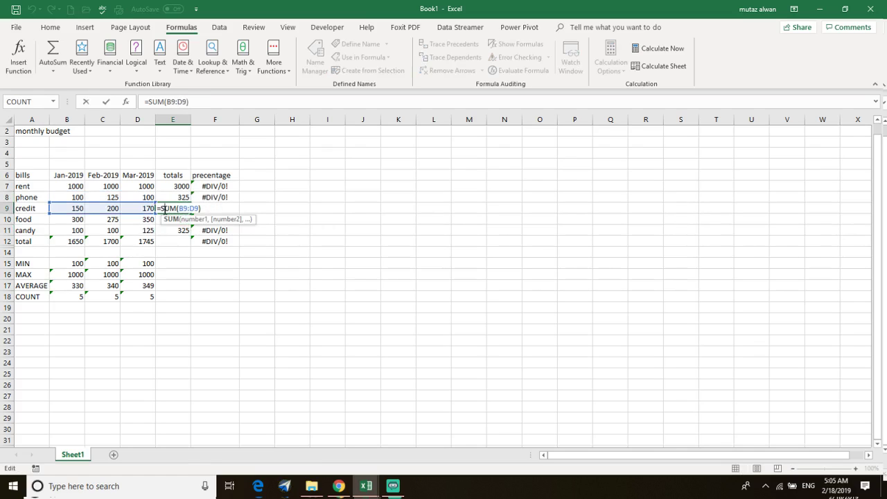
click(159, 244)
click(170, 220)
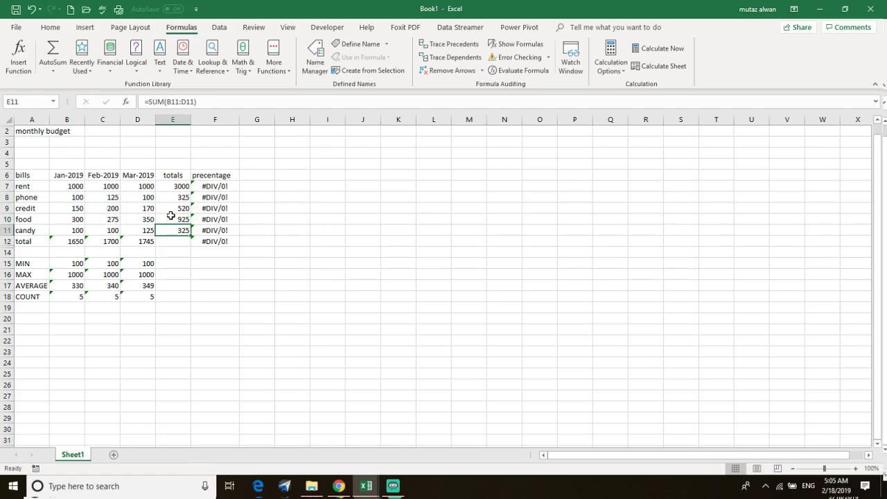
double_click(171, 219)
click(169, 255)
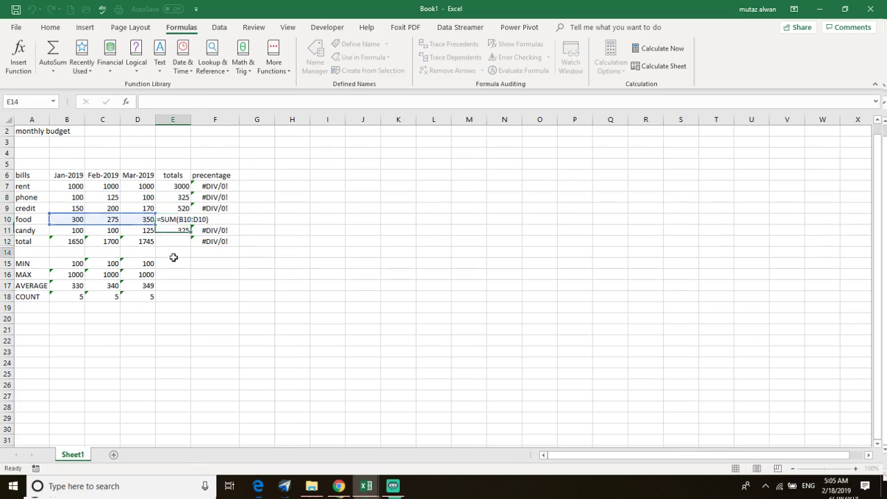
Step: Clear the food total formula from E10, leaving the other row totals in place
click(166, 223)
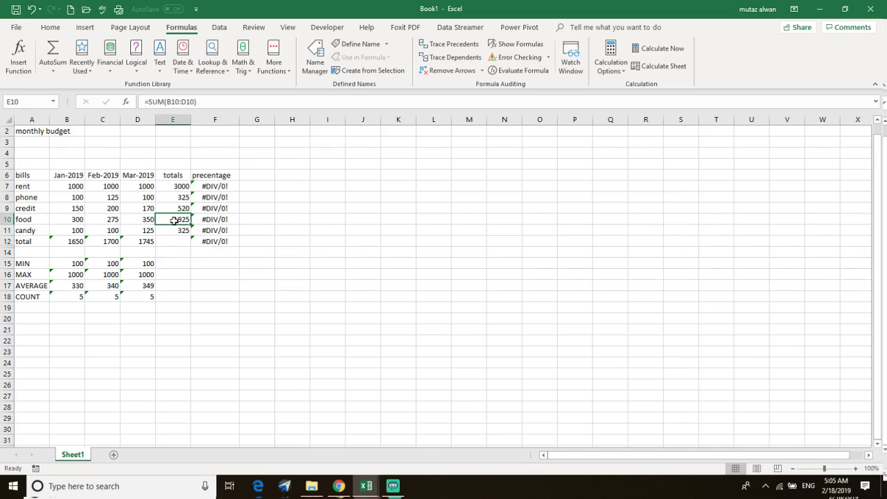
key(ctrl+a)
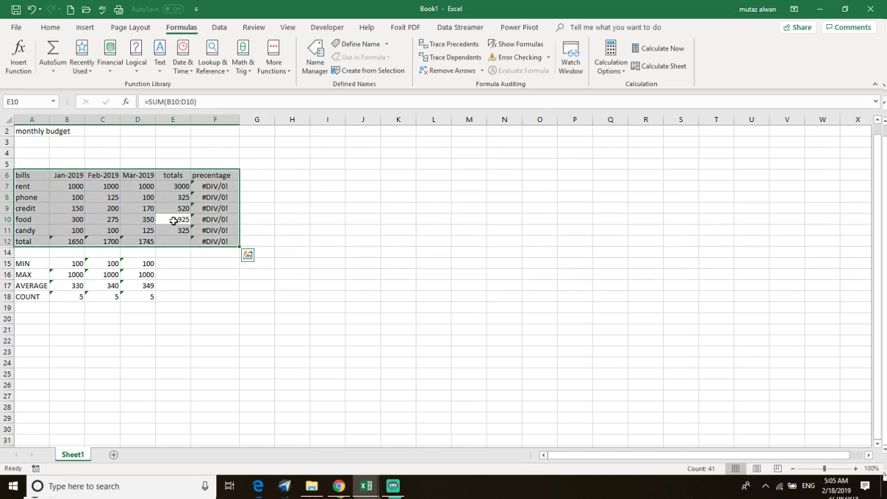
double_click(173, 220)
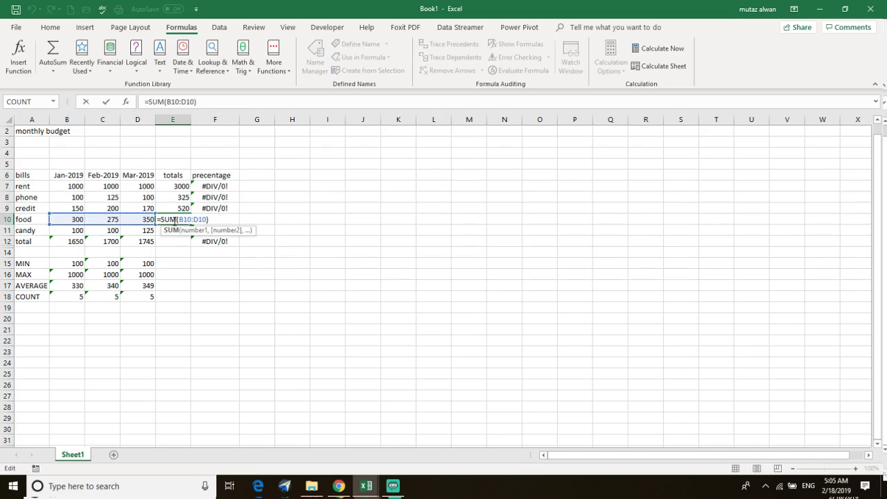
key(Delete)
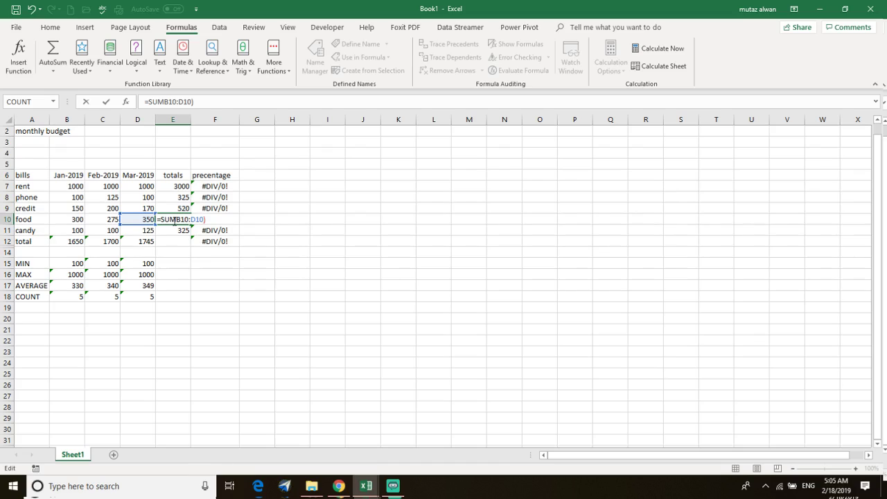
key(BackSpace)
key(BackSpace)
key(BackSpace)
key(BackSpace)
key(Delete)
key(Delete)
key(Delete)
key(Delete)
key(Delete)
key(Delete)
key(Delete)
key(Delete)
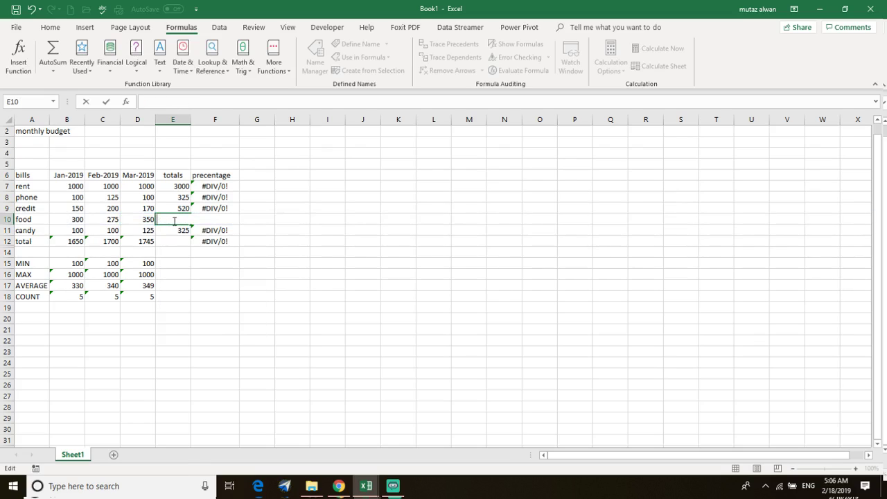
click(203, 249)
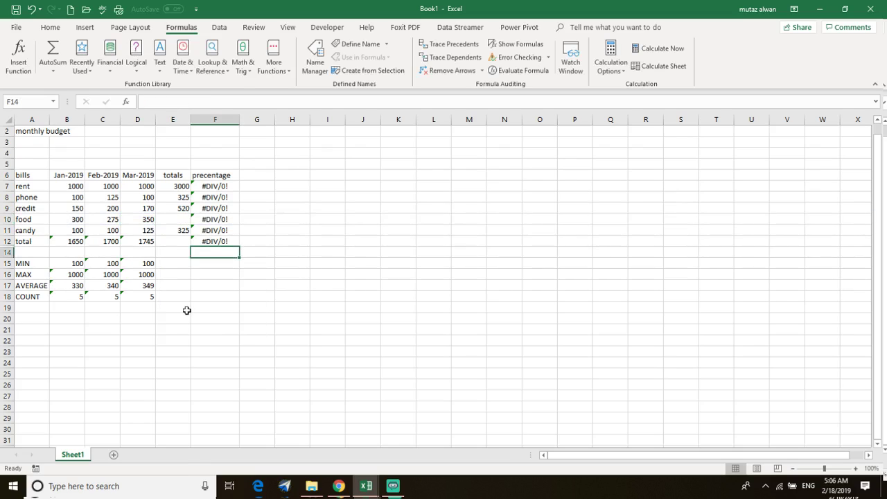
click(187, 309)
Step: Rebuild the food total in E10 with AutoSum, replacing the suggested range with the monthly food amounts B10:D10
click(178, 218)
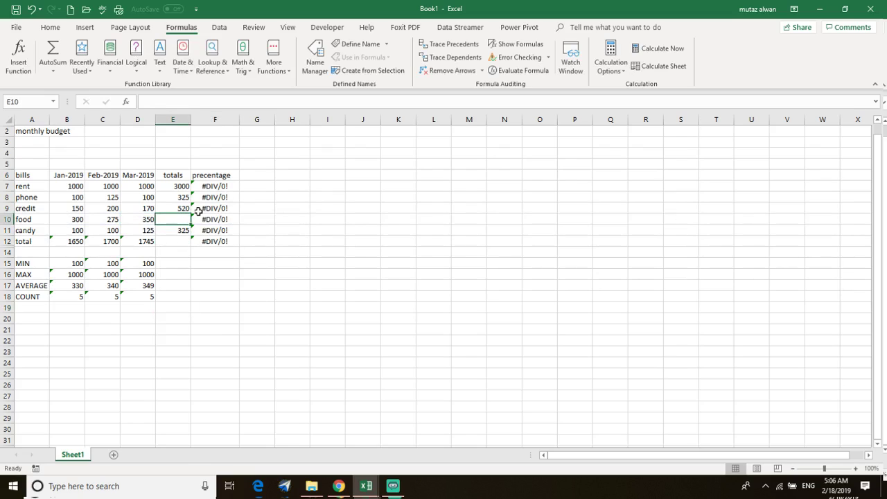
key(alt+equal)
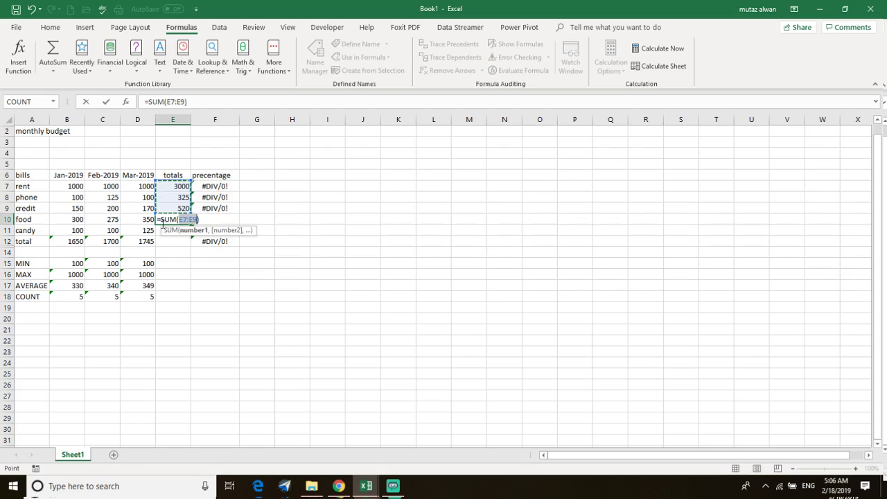
drag(147, 220, 73, 222)
key(Return)
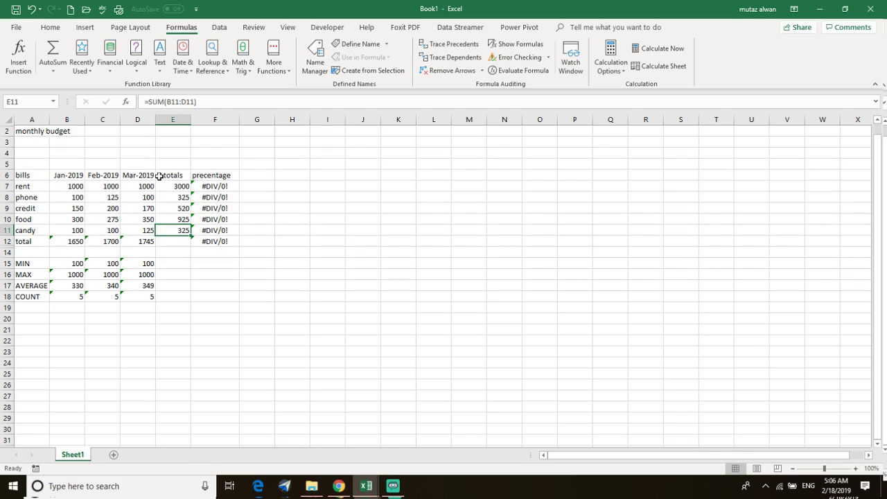
Step: Add the grand total in E12 with AutoSum over the row totals E7:E11
click(177, 242)
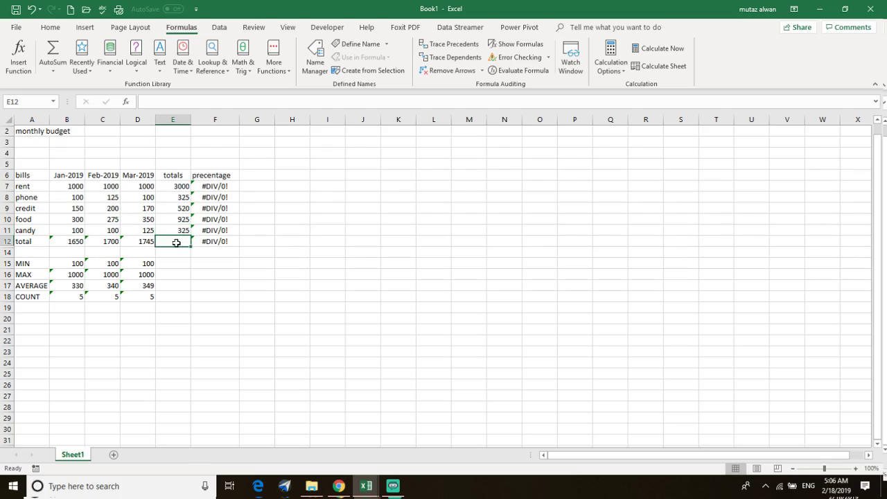
key(alt+equal)
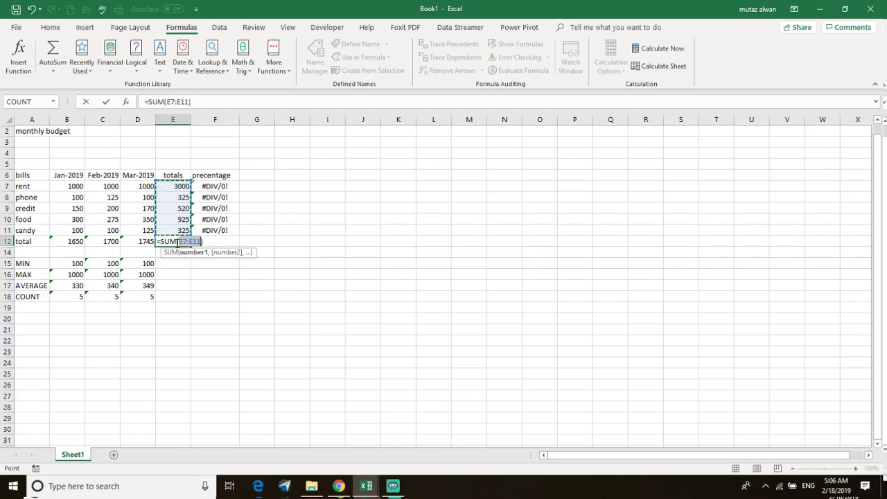
key(Return)
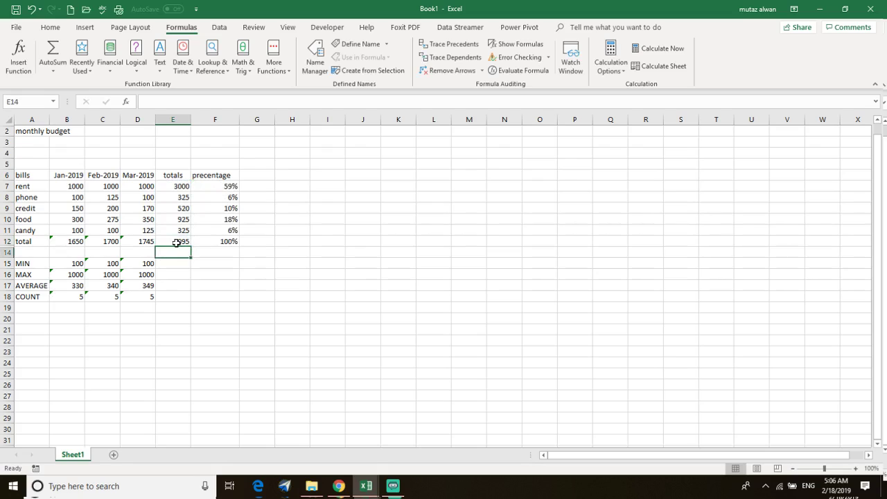
click(184, 287)
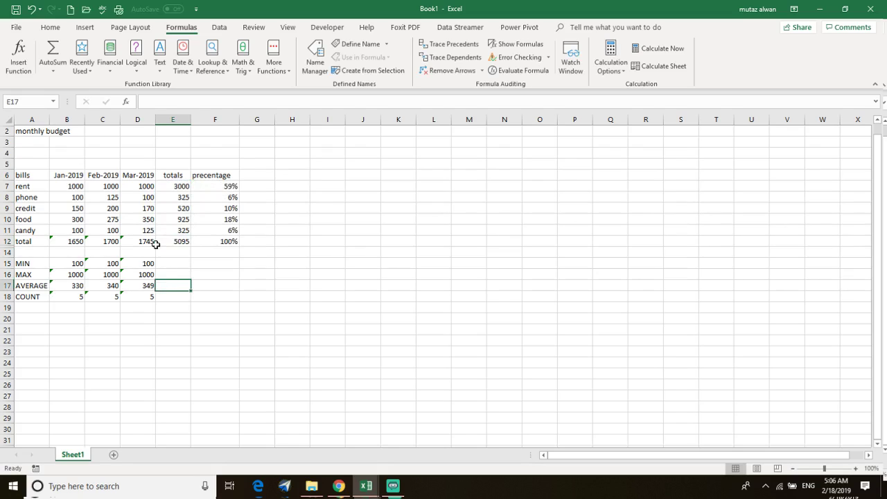